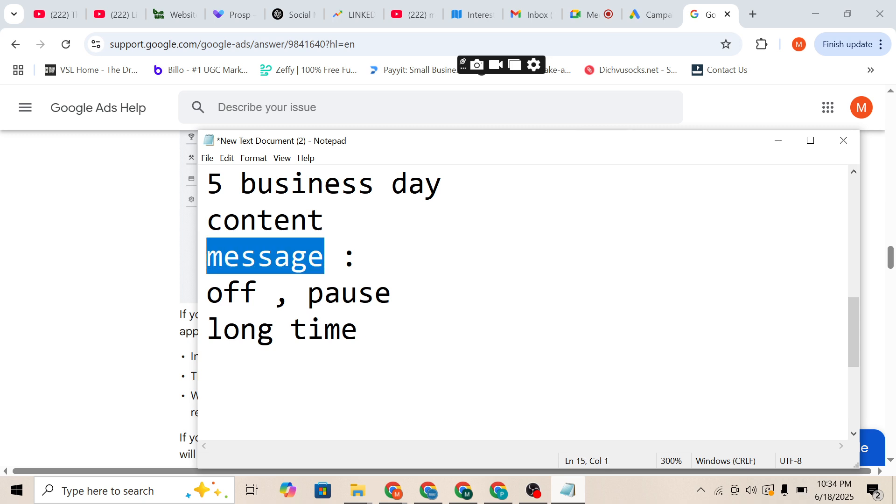
- Highlight the words "off" and "pause" in the notes one after the other
click(257, 293)
drag(257, 293, 207, 293)
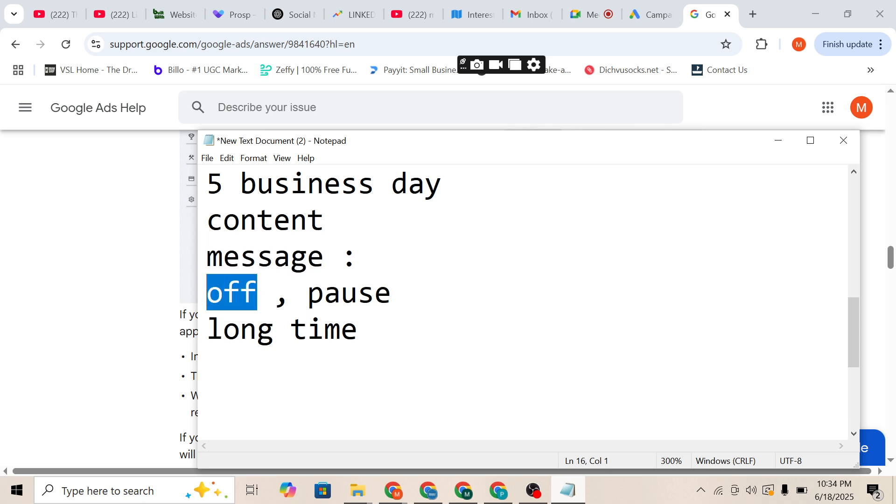
drag(391, 293, 308, 293)
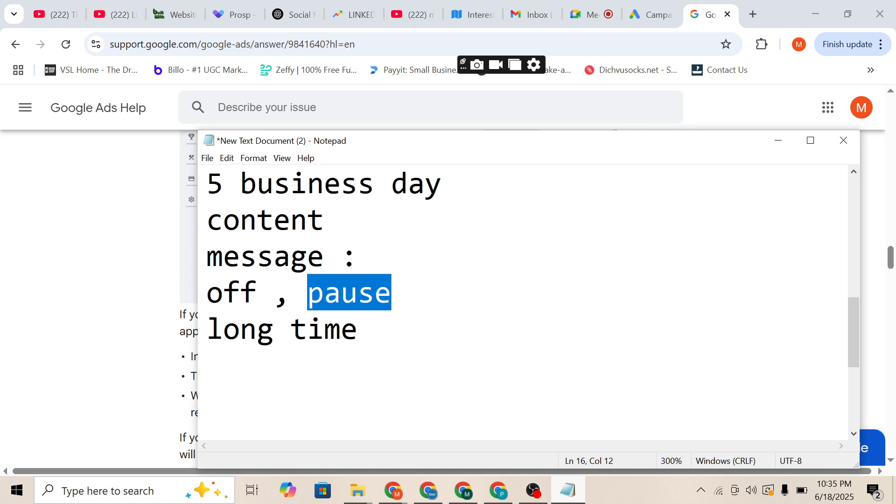
key(Left)
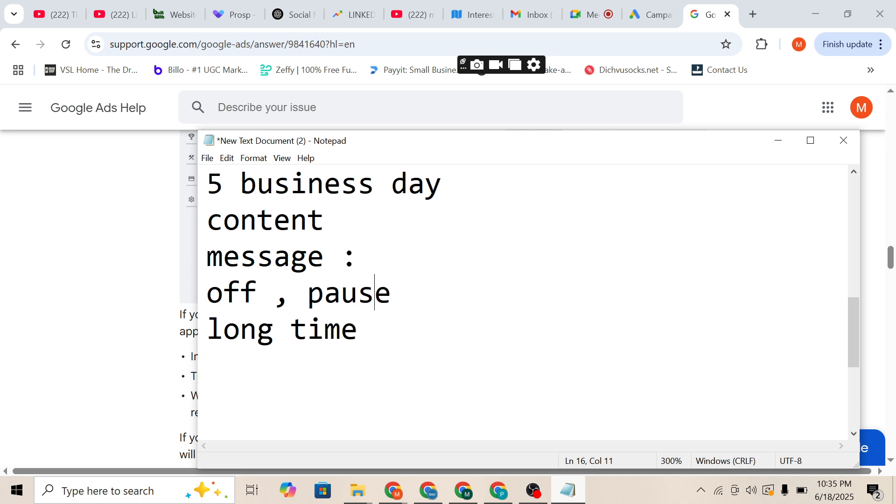
- Below "long time", add the numbered items "1. data" and "2. active (2 hours)"
key(Right)
key(Down)
key(Return)
key(Return)
key(BackSpace)
text(1. )
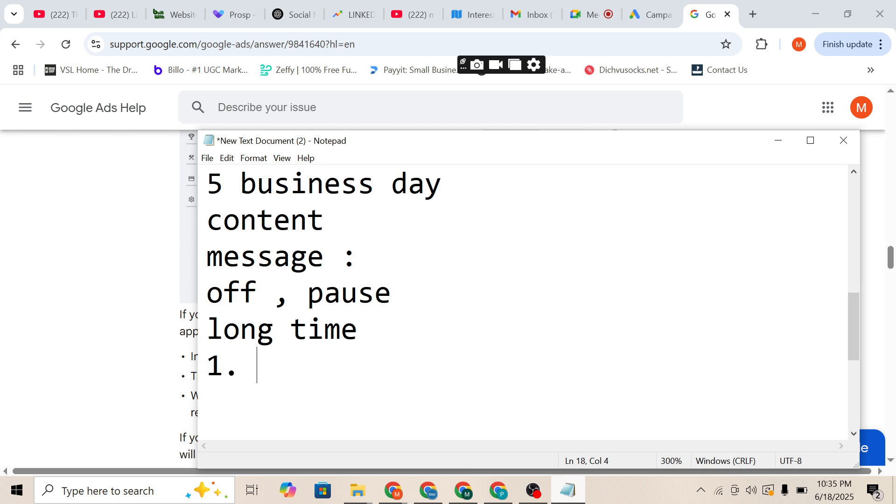
text(data)
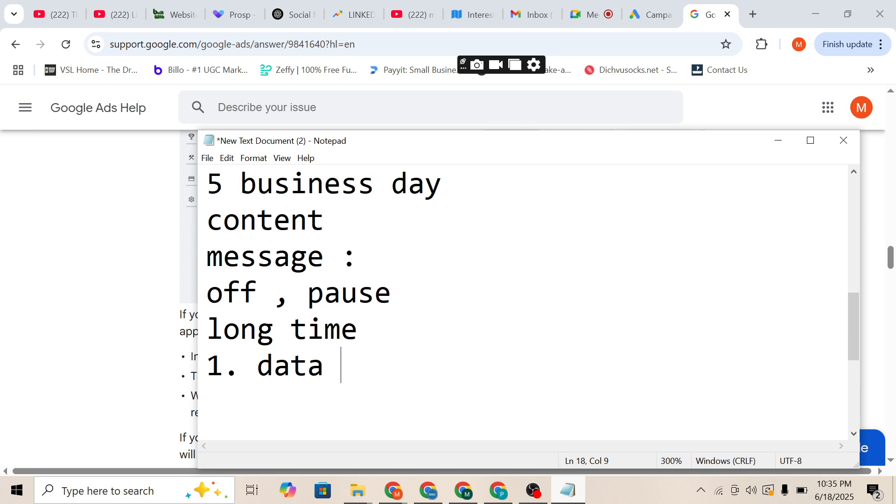
key(Return)
text(2. )
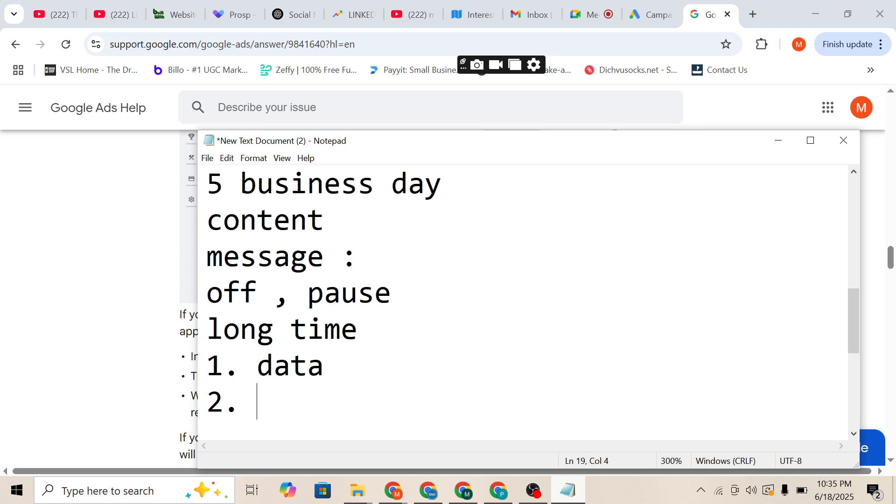
text(active )
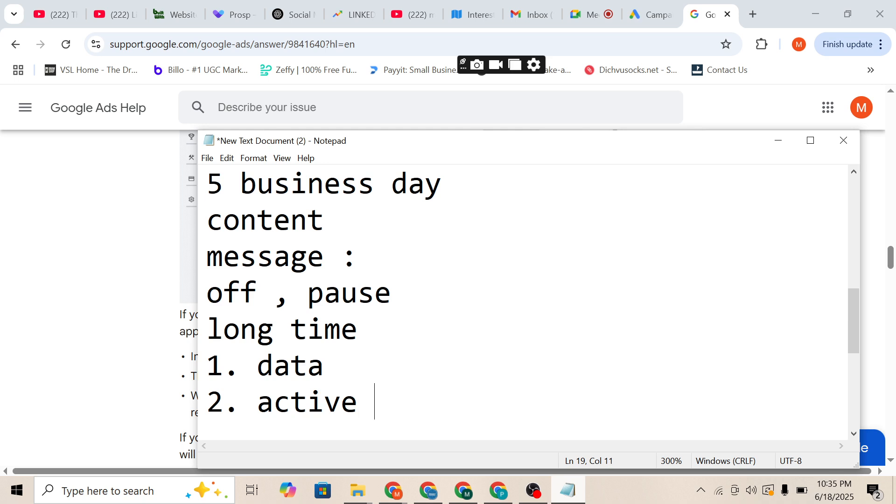
text((2 hours))
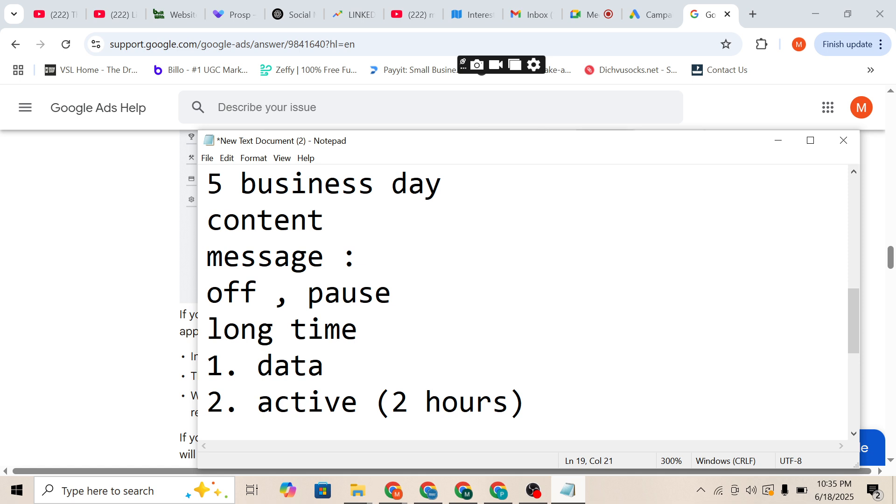
- Highlight the text of the "active (2 hours)" item back to just after its number
key(shift+Left)
key(shift+Left)
key(shift+Left)
key(shift+Left)
key(shift+Left)
key(shift+Left)
key(shift+Left)
key(shift+Left)
key(shift+Left)
key(shift+Left)
key(shift+Left)
key(shift+Left)
key(shift+Left)
key(shift+Left)
key(shift+Left)
key(shift+Left)
key(shift+Left)
key(shift+Left)
key(shift+Left)
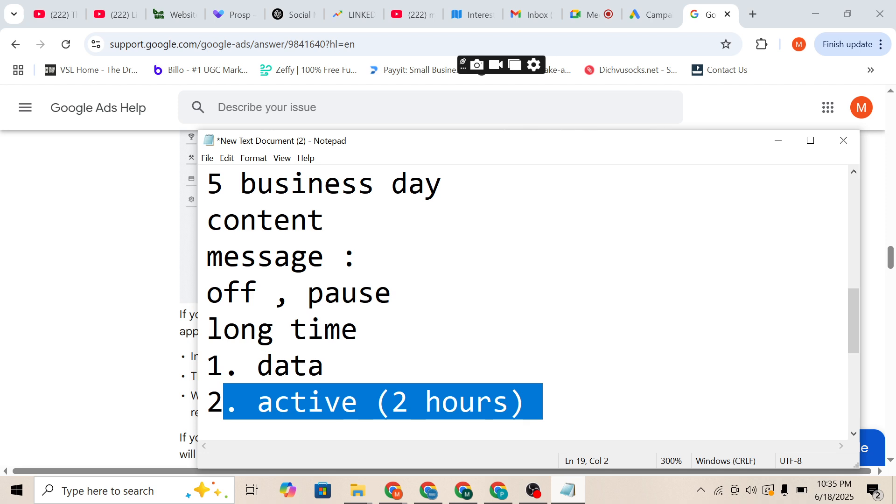
- Continue the numbered list with "3. keyword" and "4. customer section"
key(End)
key(Return)
text(3.)
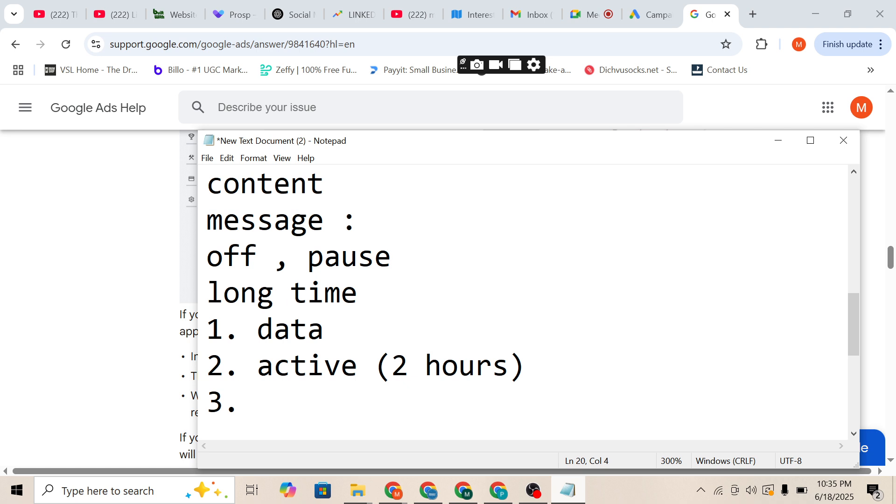
text(key)
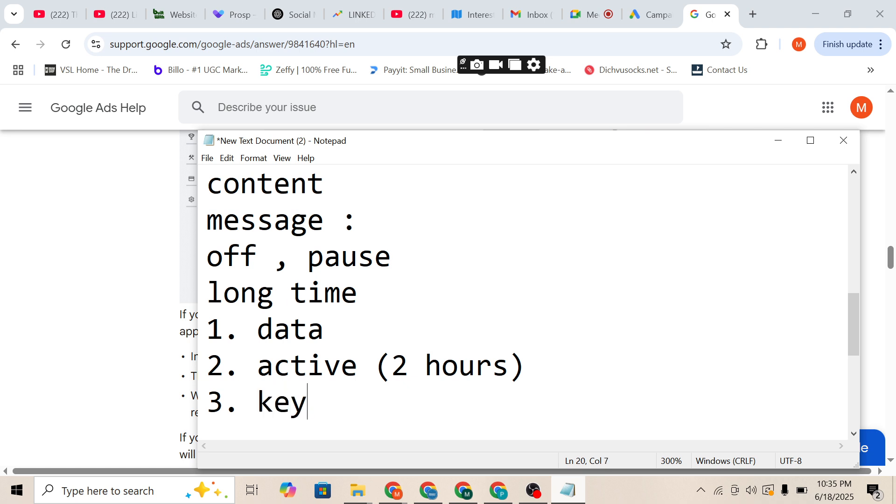
text(word)
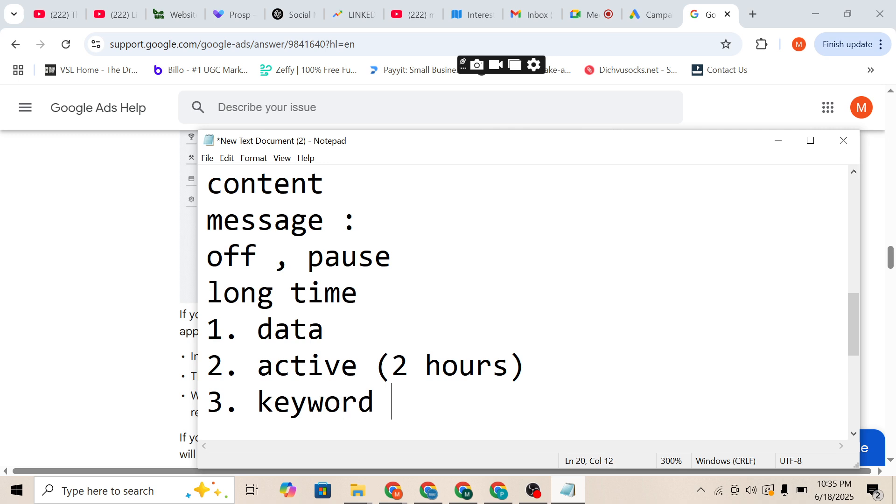
key(Return)
text(4. )
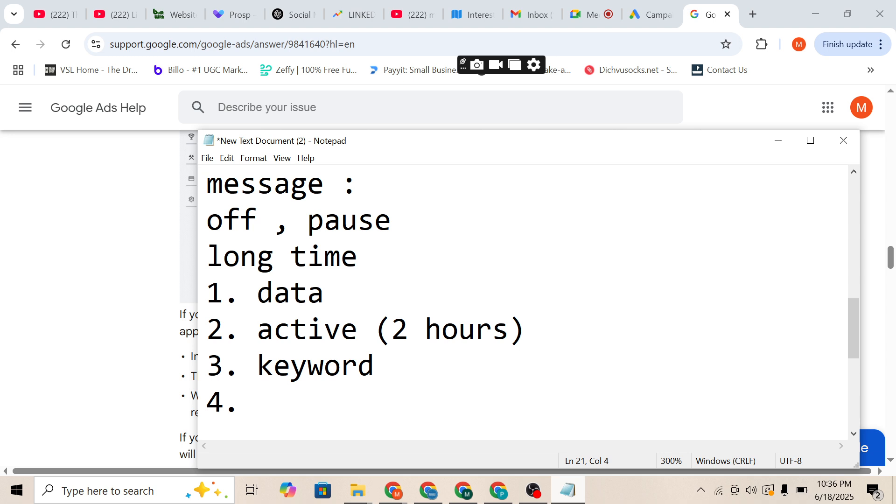
text(cus)
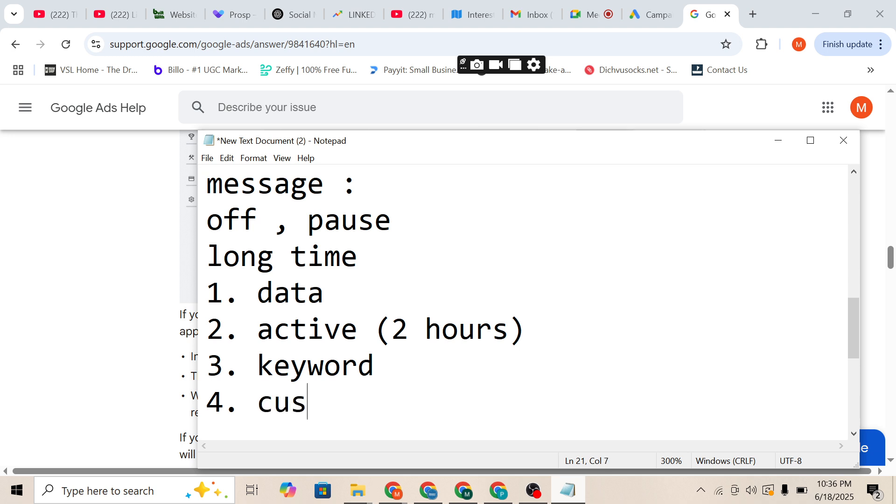
text(tomer sec)
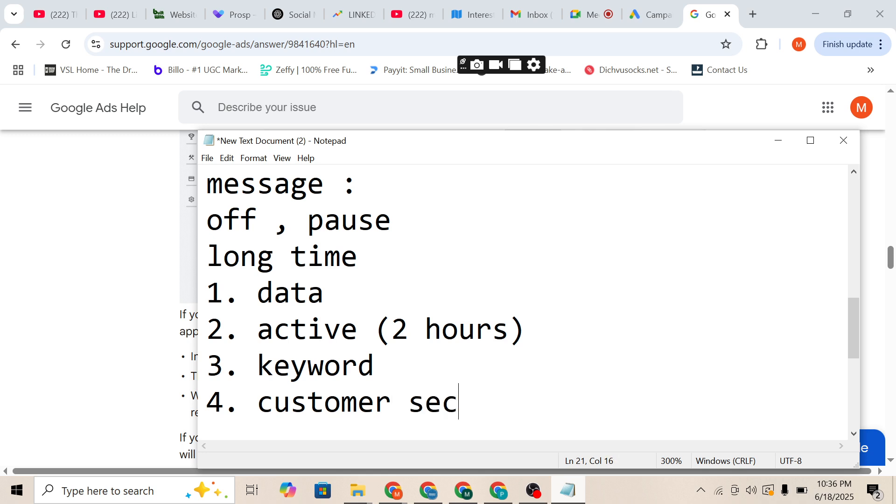
text(tion )
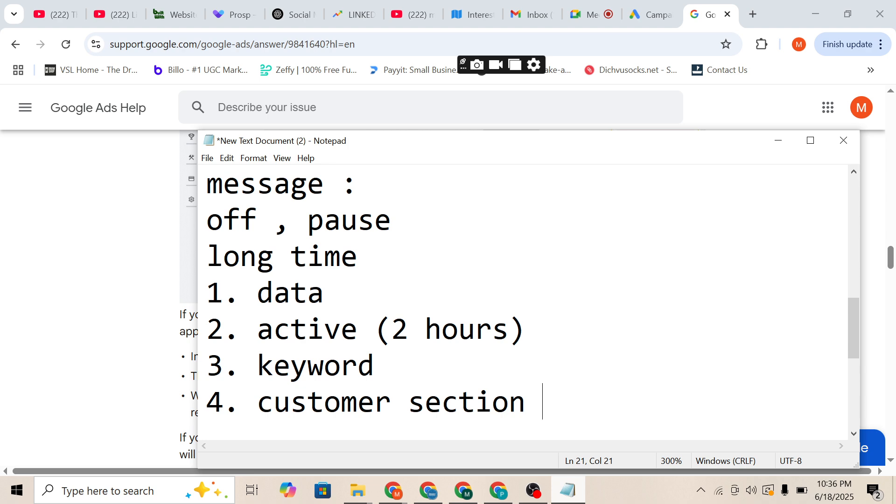
text(()
key(BackSpace)
key(BackSpace)
- Minimize the notes and view the egregious policies list on the Google Ads Help page
scroll(522, 303, up, 5)
scroll(522, 303, down, 5)
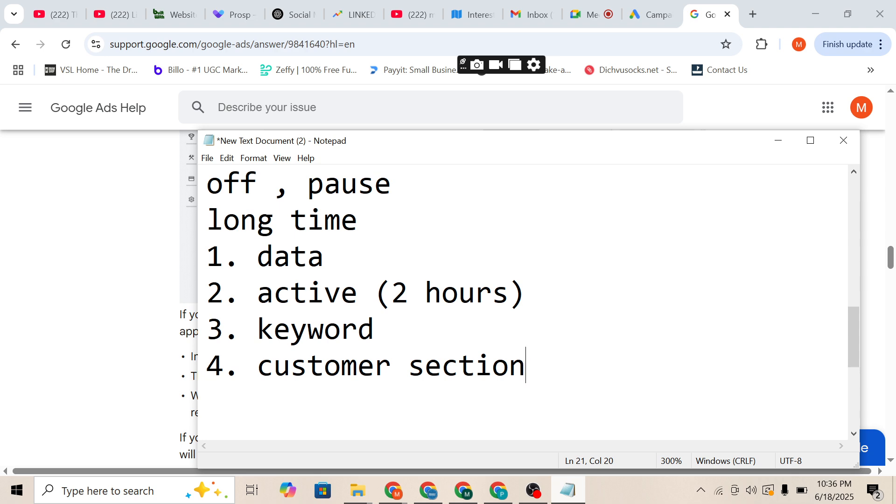
click(778, 141)
scroll(443, 299, up, 6)
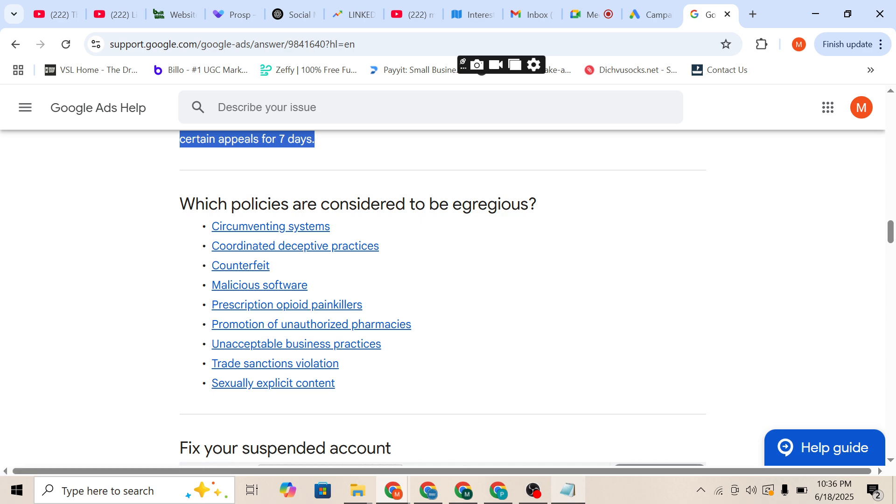
- Switch back to Notepad and add the heading "unpaid balance" a few lines below "customer section"
key(alt+Tab)
key(Return)
key(Return)
key(Return)
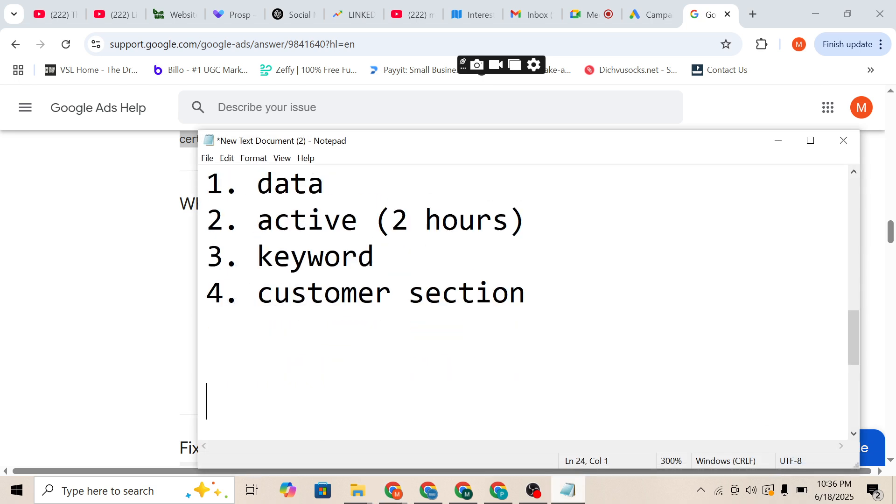
text(i)
key(BackSpace)
text(unp)
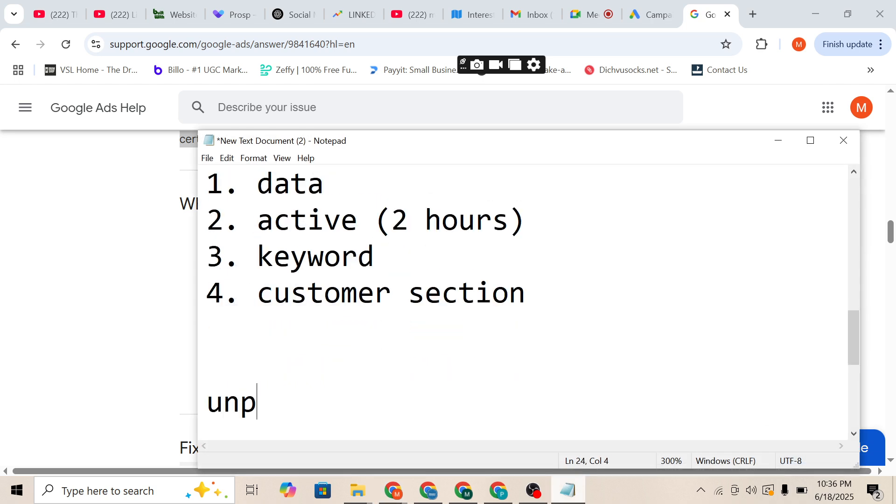
text(aid)
key(BackSpace)
text(id ba)
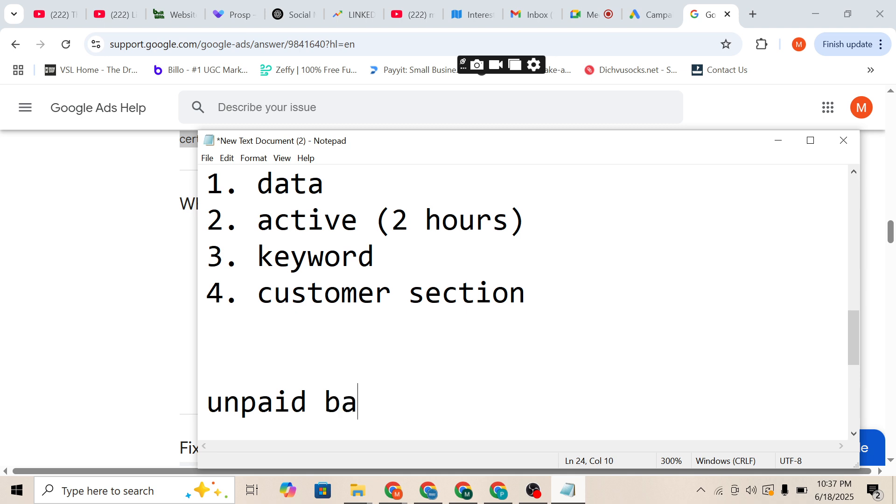
text(lance)
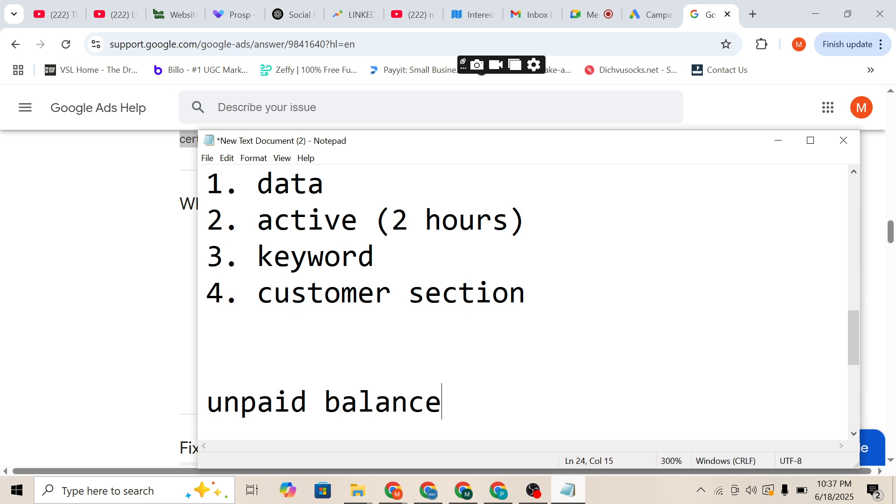
- Start a list with the numbers "1." and "2." directly under the "unpaid balance" heading
key(Return)
key(Return)
key(Return)
key(BackSpace)
key(BackSpace)
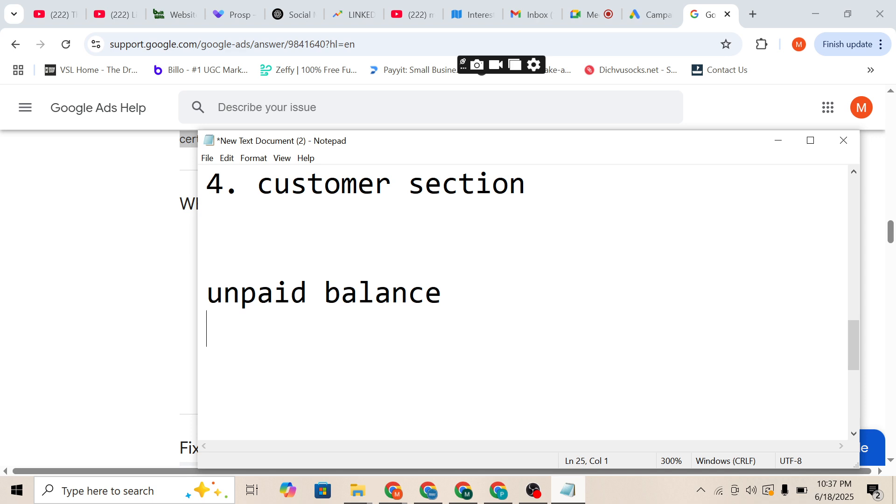
text(1.)
key(Return)
text(2.)
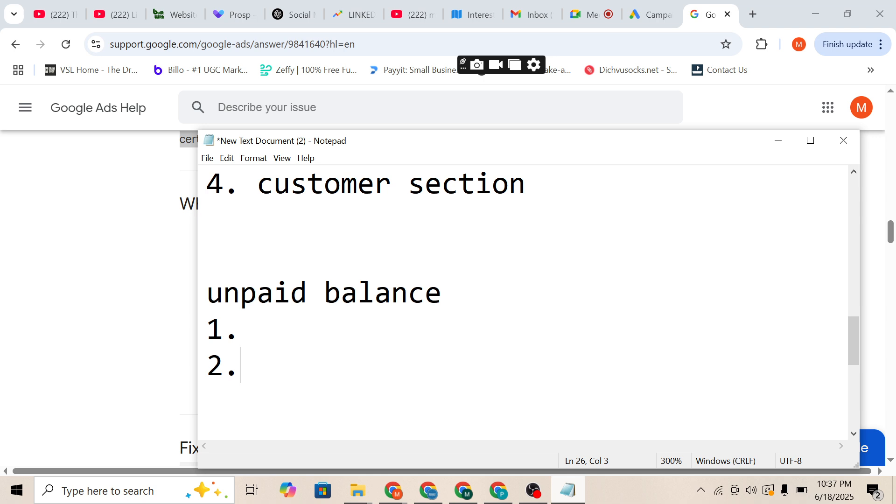
- Append "card" to the "unpaid balance" heading and enter "payment" as item 1
click(257, 329)
click(459, 292)
text(card)
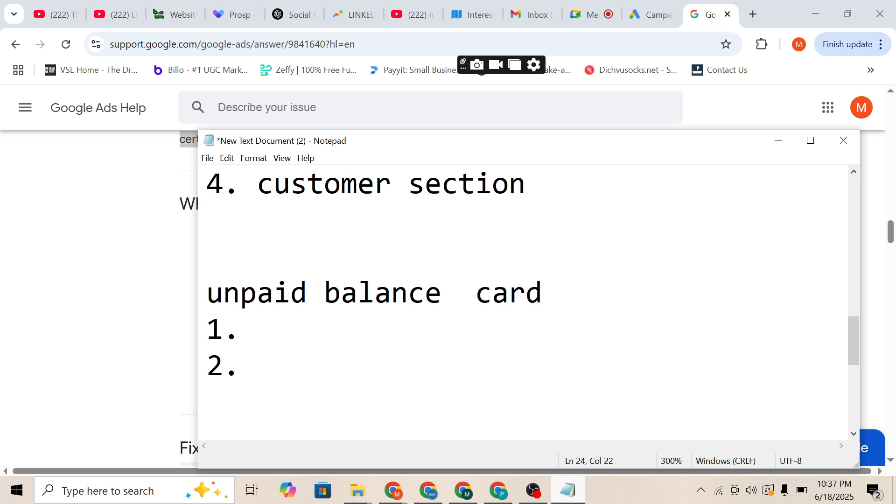
click(257, 329)
text(payment)
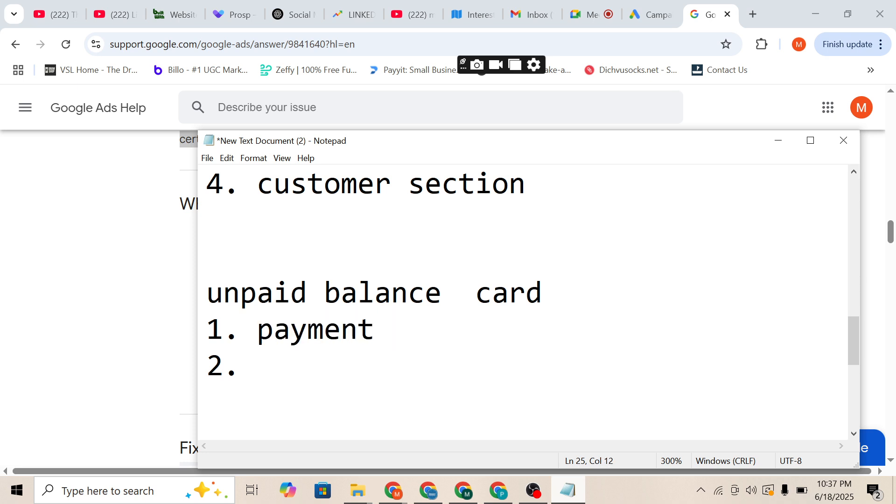
- Enter "error" as item 2 in the list under "unpaid balance"
drag(443, 294, 207, 294)
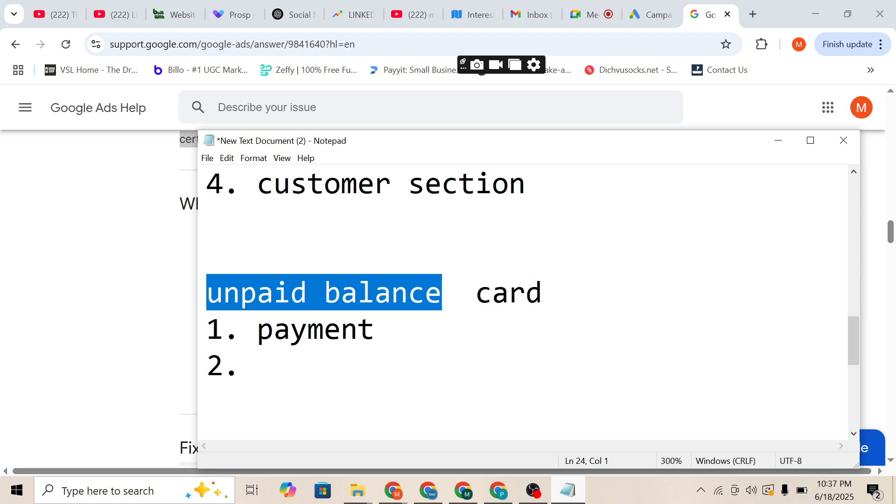
click(241, 365)
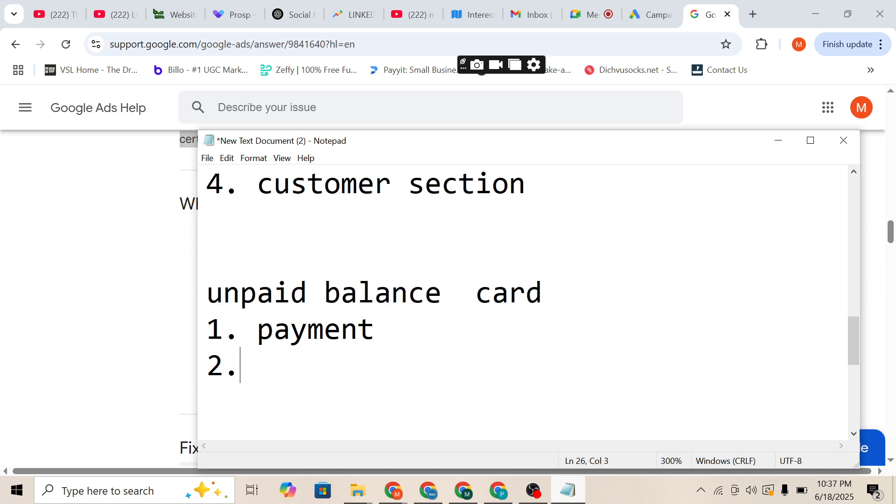
text(er)
key(BackSpace)
key(BackSpace)
text(error)
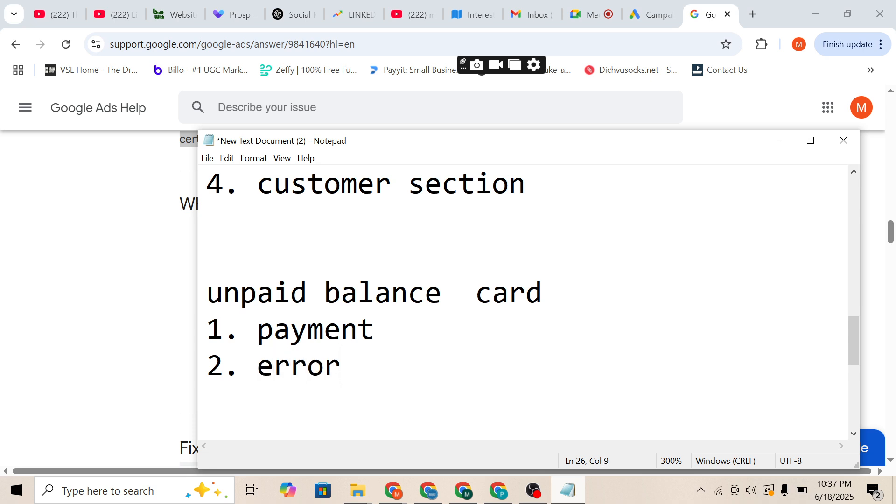
- Highlight "payment", "unpaid balance" and the "2. error" line in turn
drag(376, 330, 257, 330)
click(392, 329)
key(ctrl+shift+Left)
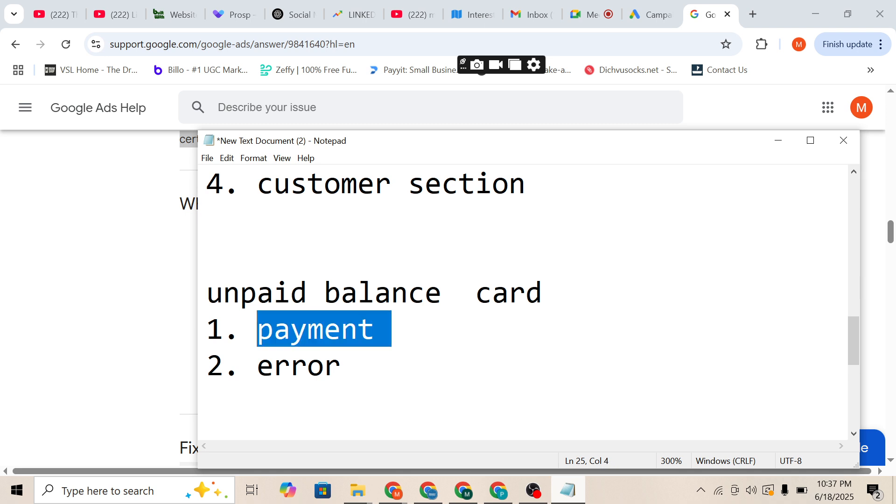
click(458, 293)
drag(443, 293, 206, 293)
drag(357, 365, 206, 365)
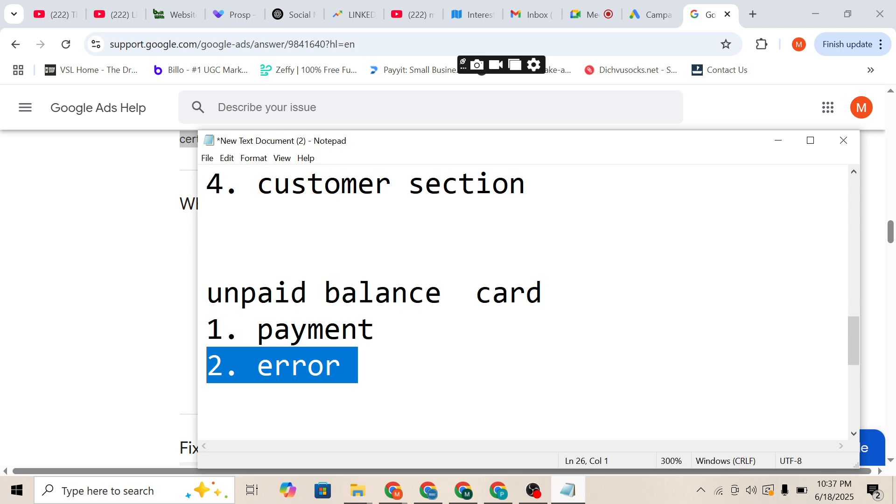
- Minimize the notes, switch to the Google Ads campaign page and open the account settings
click(778, 140)
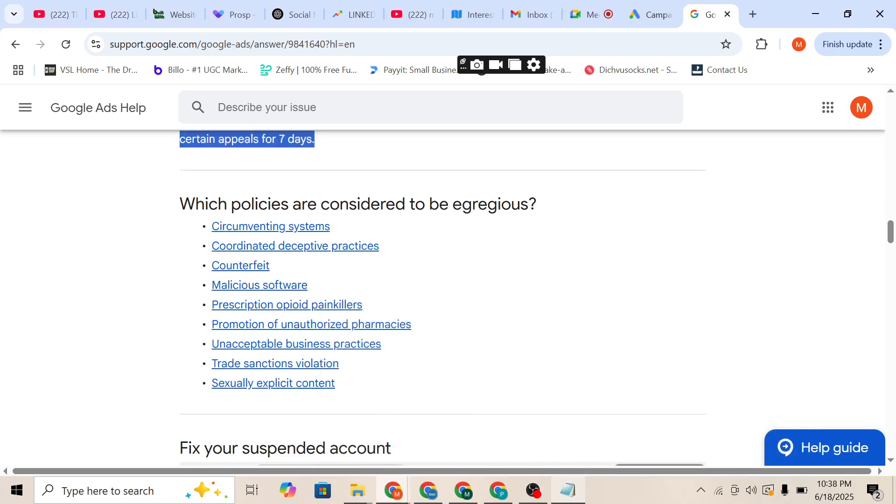
click(651, 15)
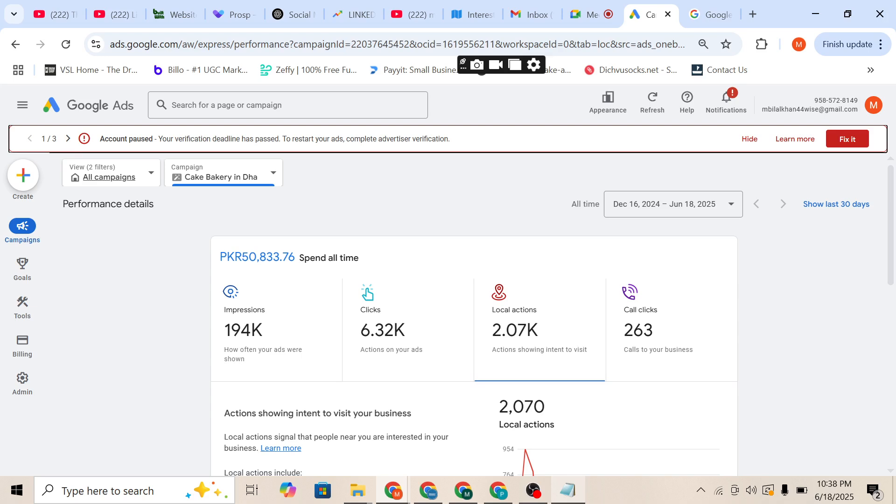
mouse_move(24, 381)
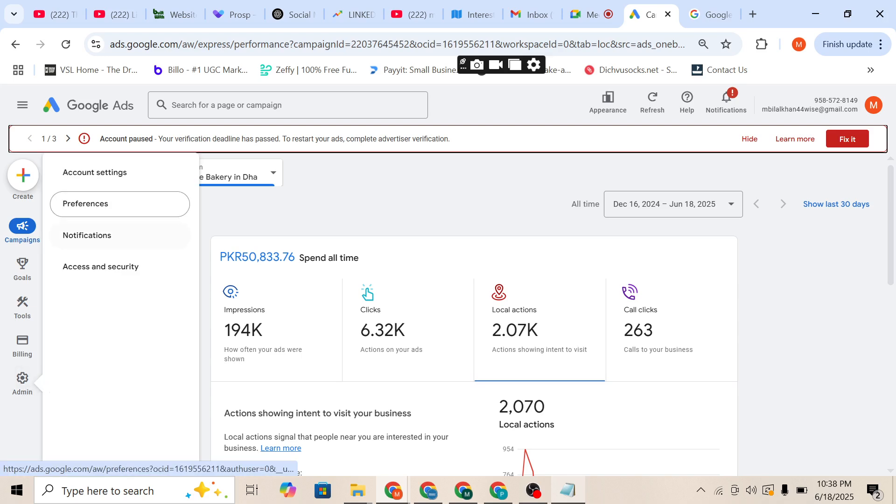
click(95, 172)
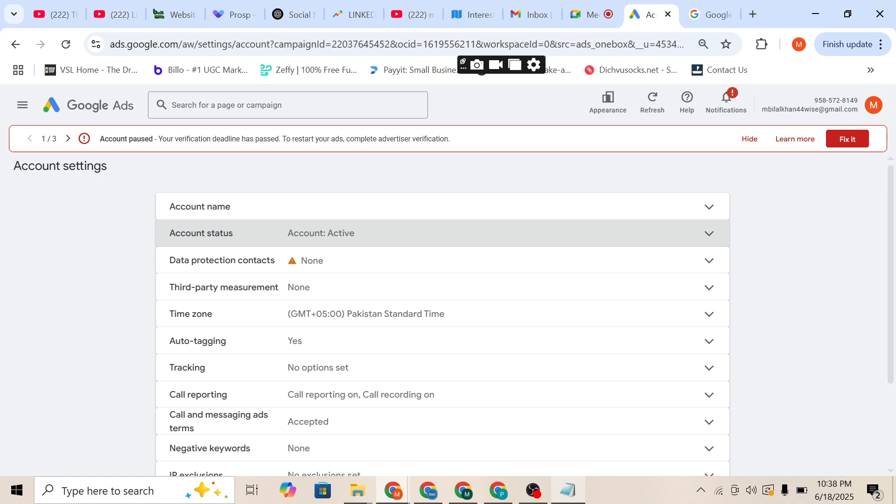
- Expand the account status details in the account settings, and switch to the Google Ads Help page on suspended accounts
click(326, 233)
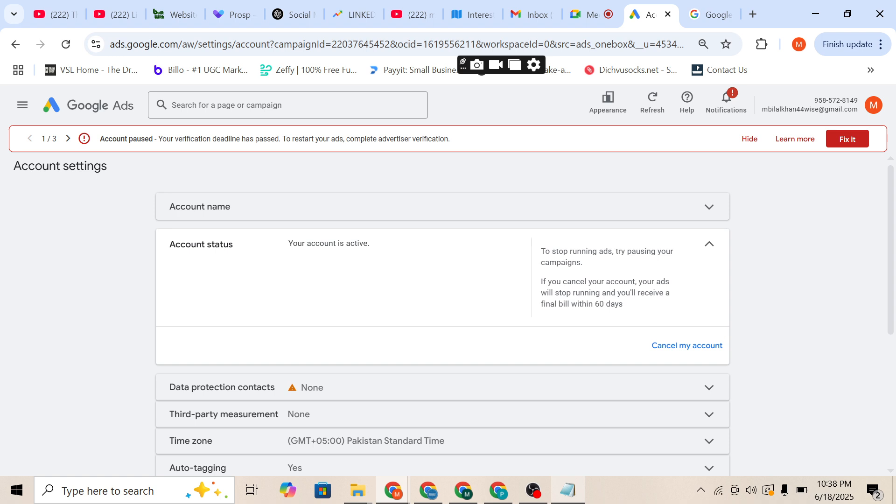
click(713, 14)
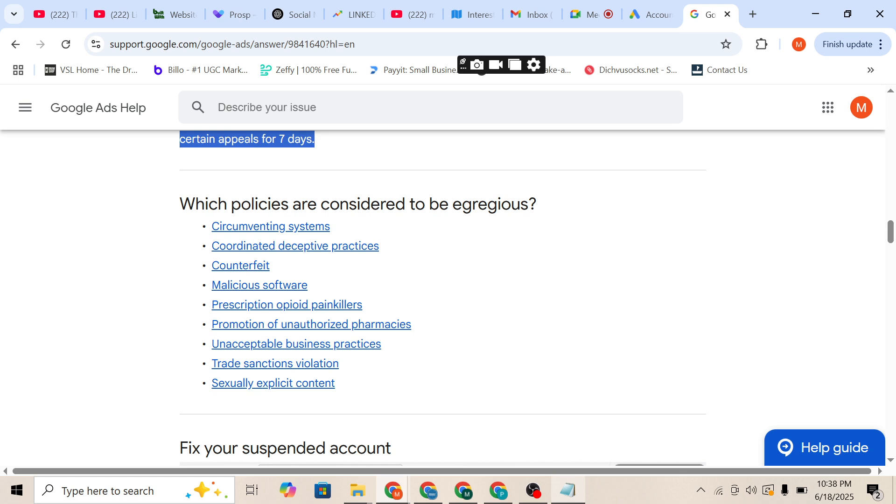
- Switch to the Notepad notes and start a new list below the "unpaid balance card" section with "1. botox"
key(alt+Tab)
key(End)
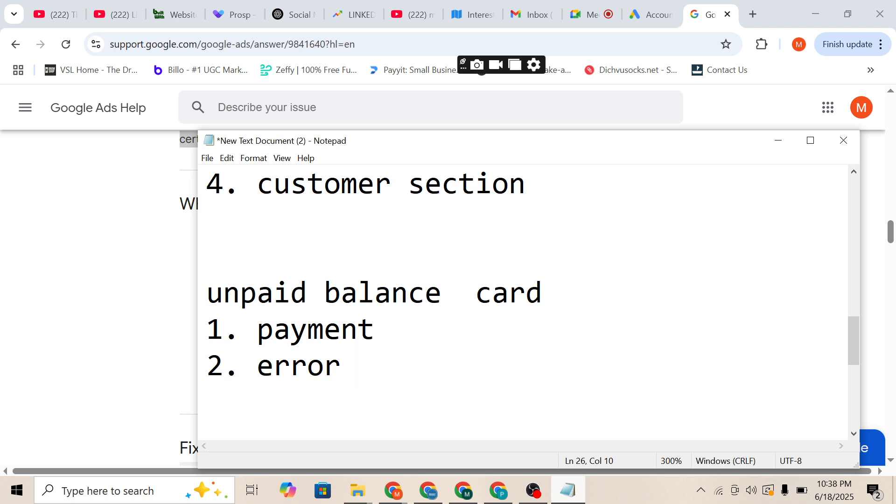
key(Return)
key(Return)
key(Return)
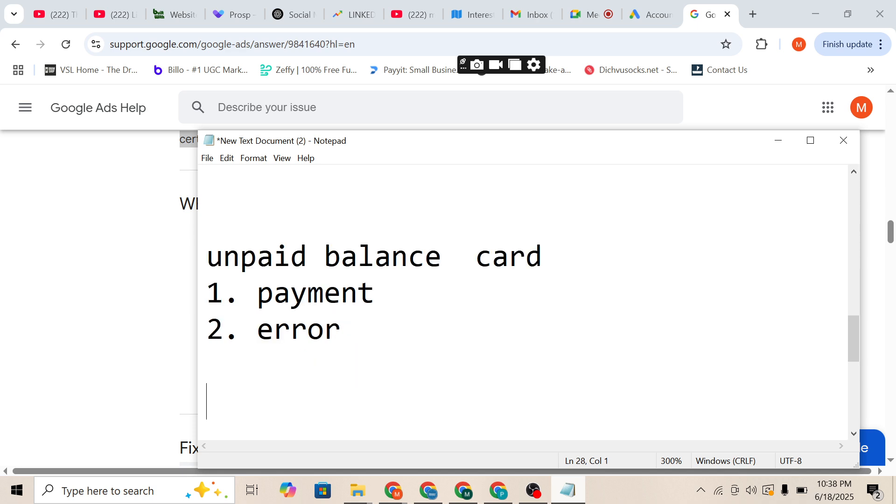
text(1. botox)
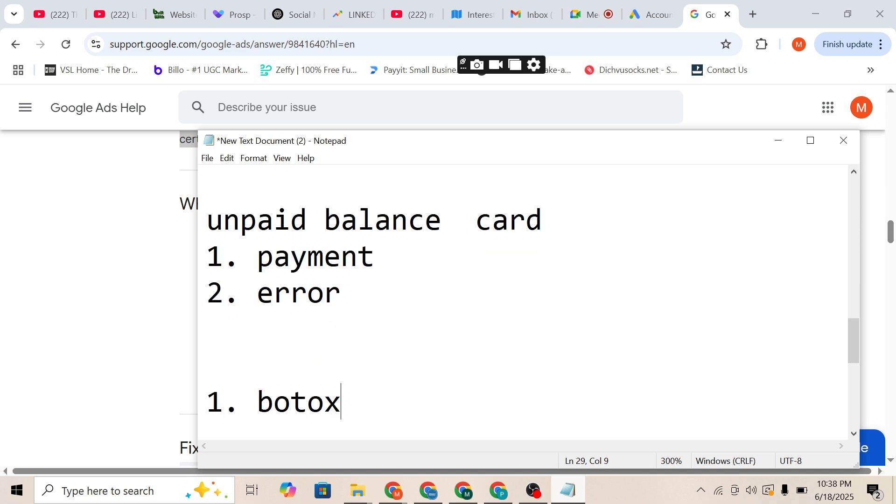
- Add "trade" and "drugs" as items 2 and 3 of the new list
key(Return)
text(2. )
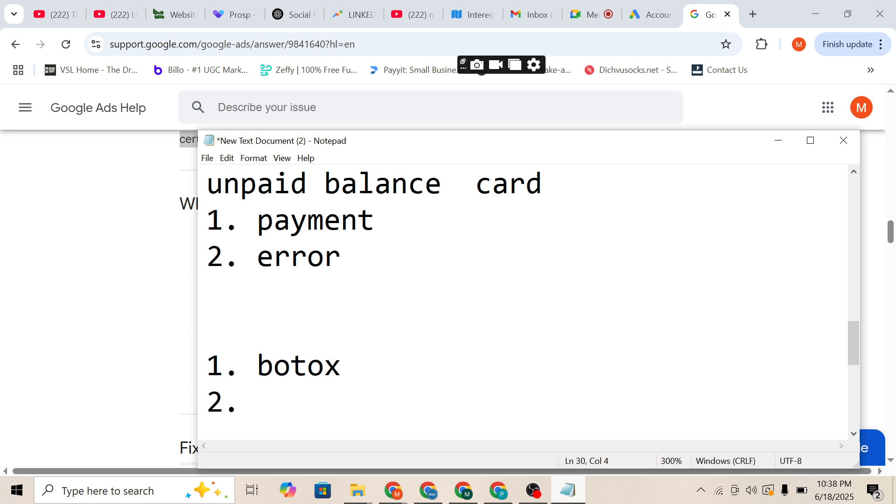
text(trade)
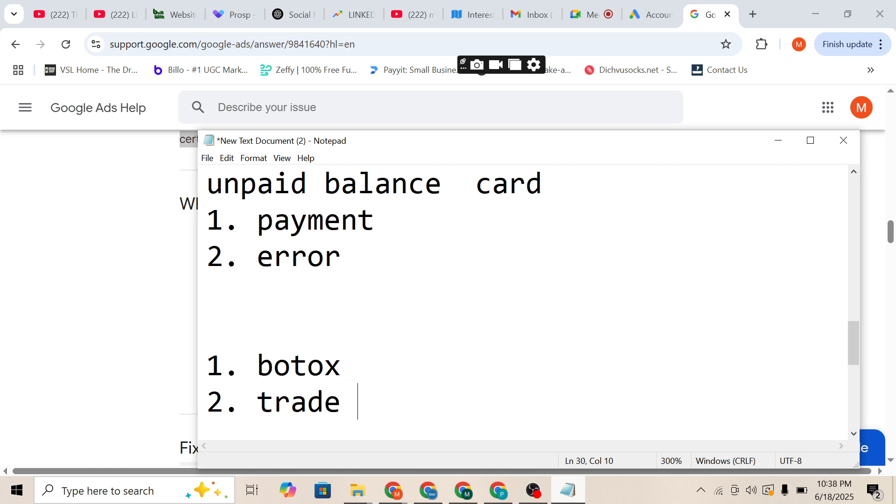
key(Return)
text(3. d)
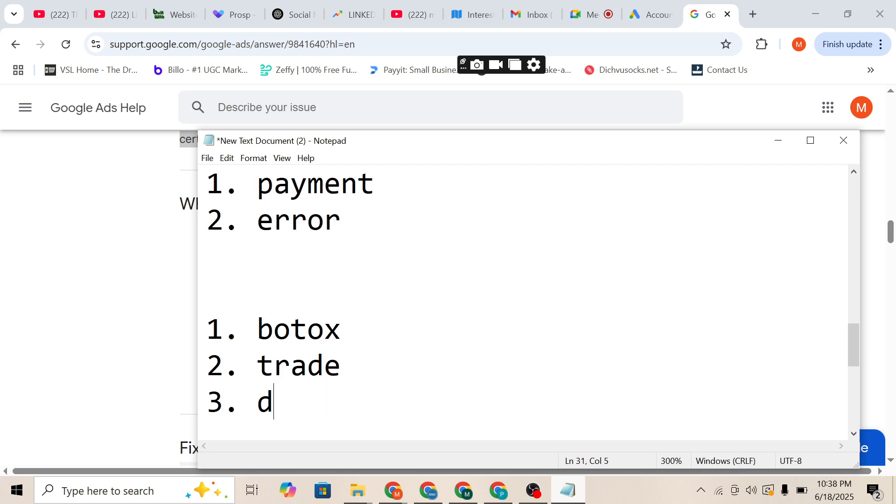
text(rugs)
key(Return)
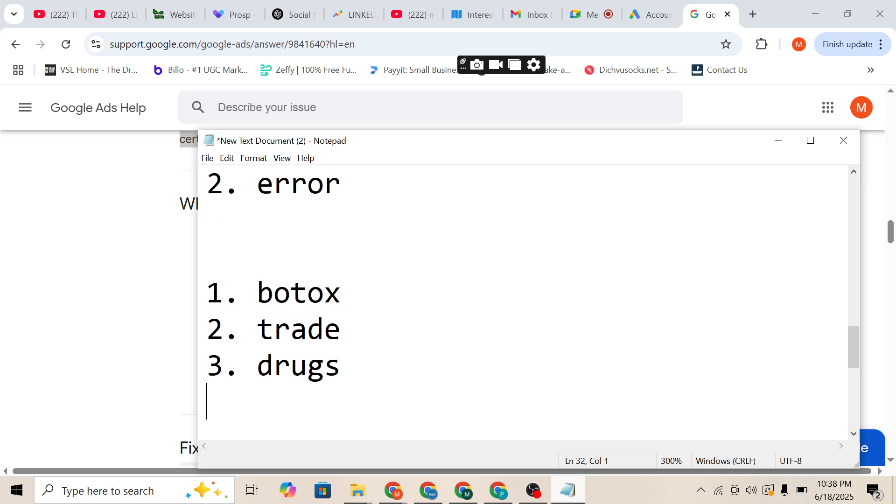
- Add "laptop repairing(active)" as item 4 of the list that starts with "botox"
text(4. ;a)
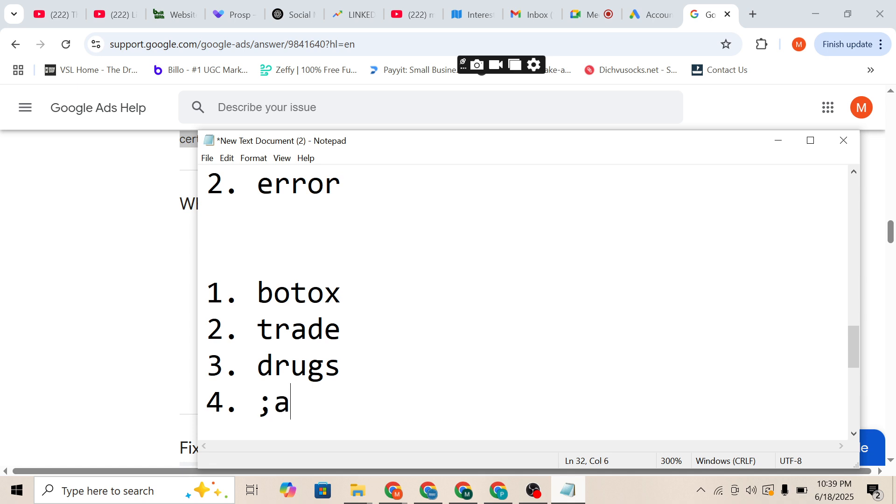
key(BackSpace)
key(BackSpace)
text(lap)
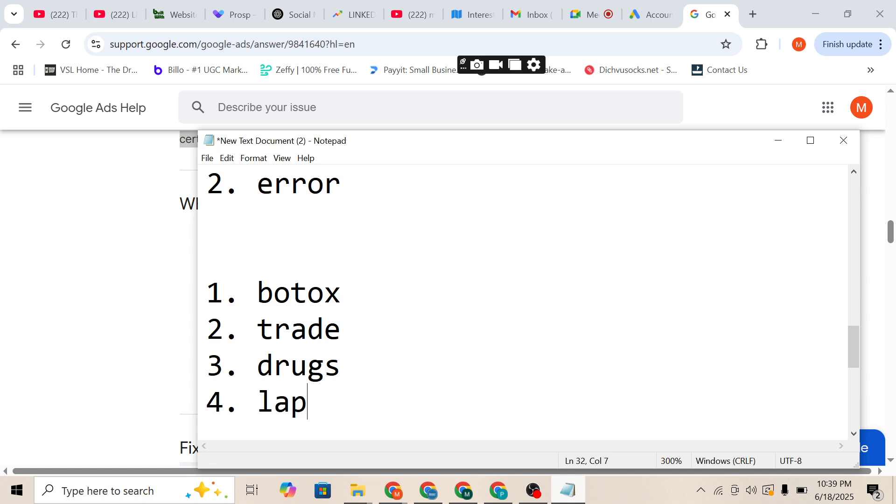
text(top repairing)
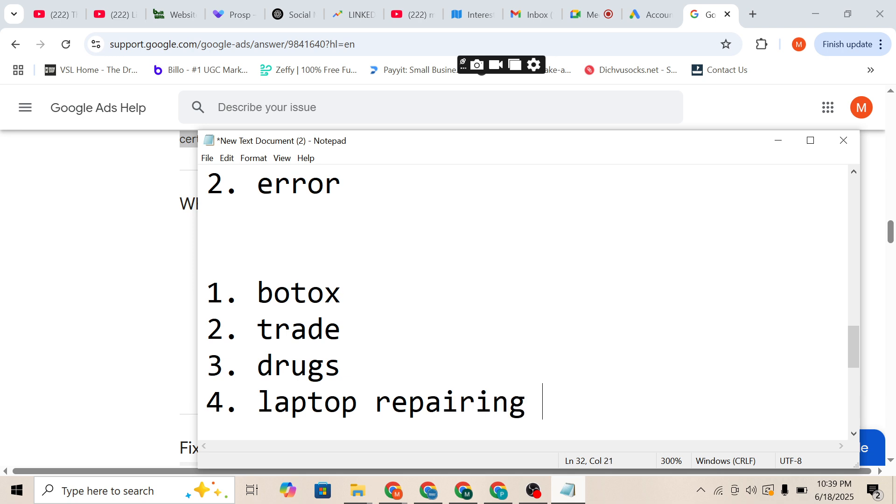
key(Return)
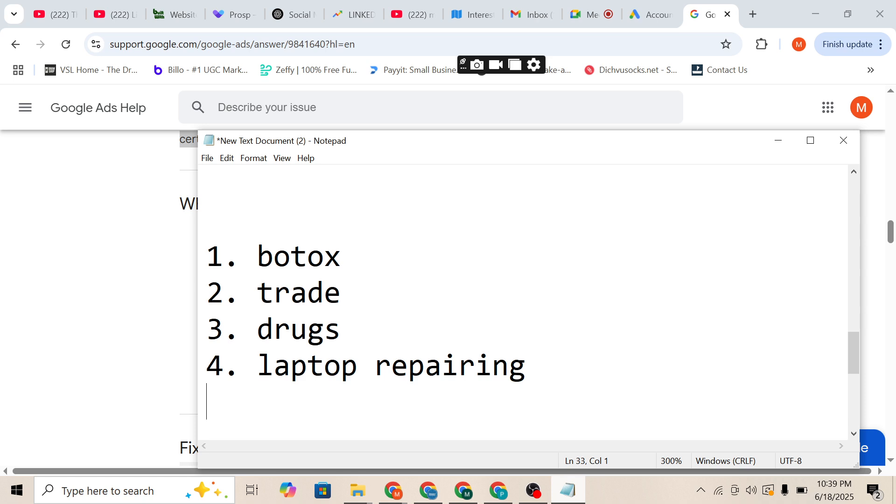
key(BackSpace)
key(ctrl+shift+Left)
key(ctrl+shift+Left)
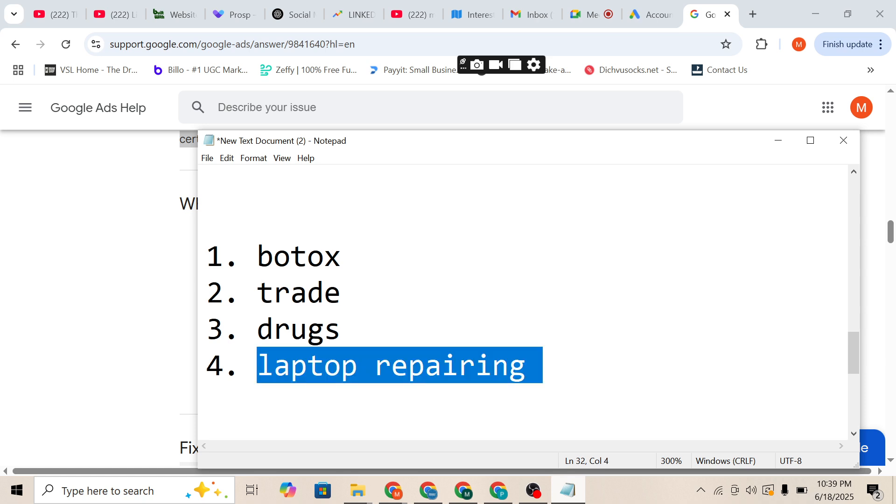
click(526, 365)
text(()
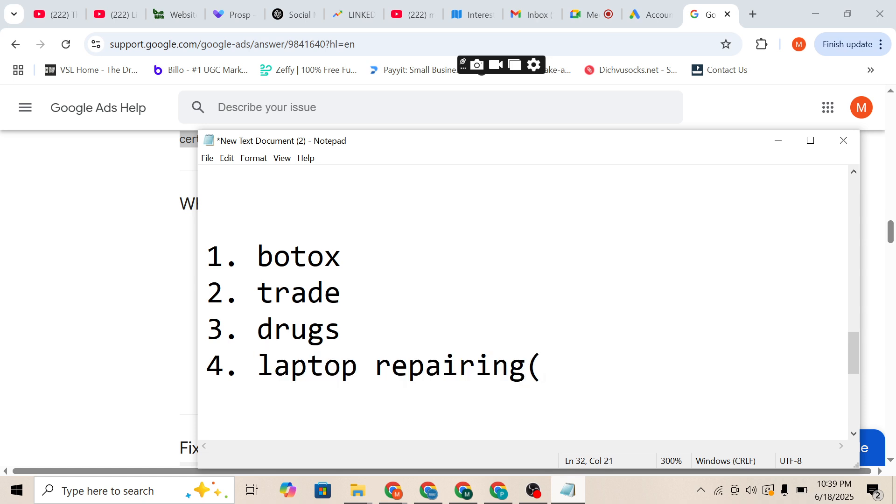
text(active))
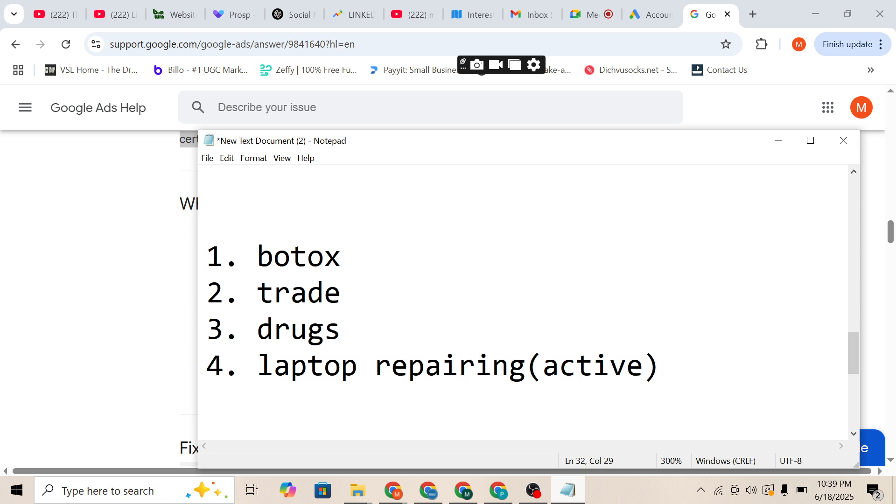
- Add "pharmacy" and "anti virus" as items 5 and 6 of the list
key(Return)
text(5. phara)
key(BackSpace)
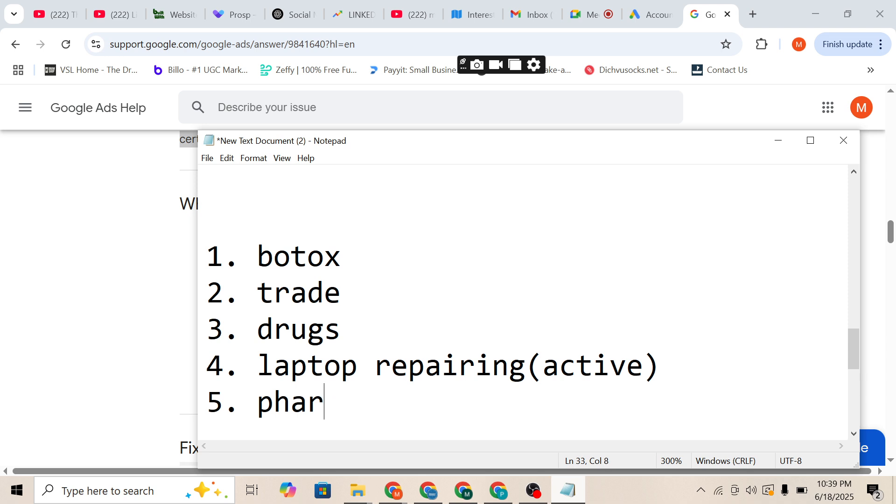
text(macy)
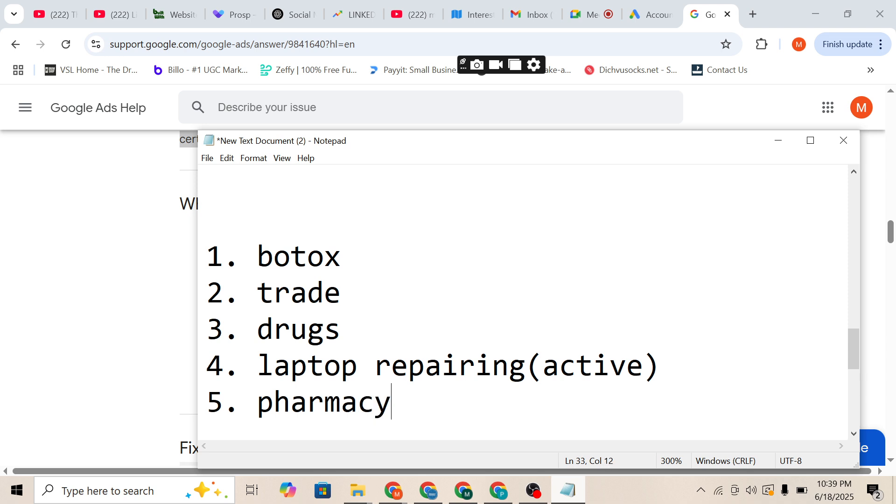
key(Return)
text(6. )
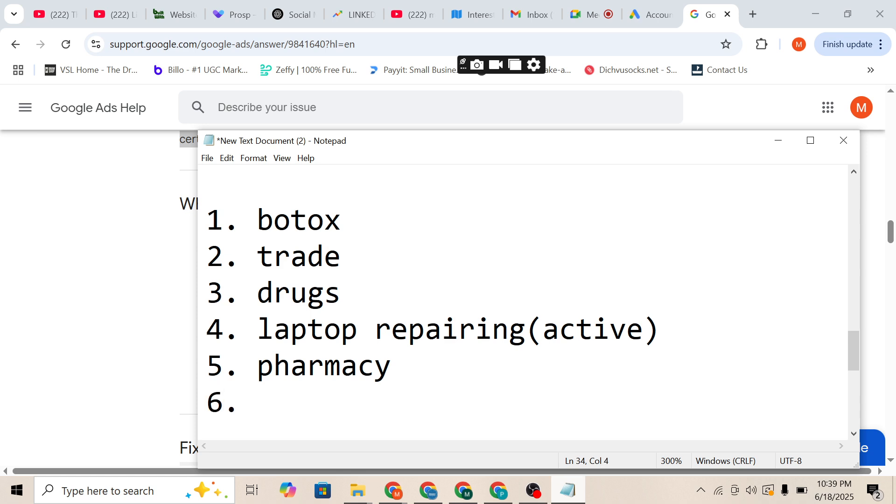
text(ani)
key(BackSpace)
text(to)
key(BackSpace)
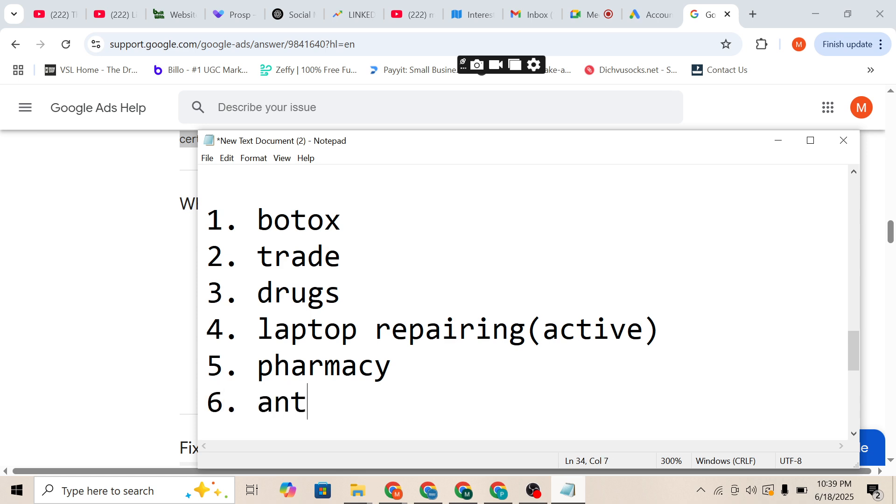
text(i virus)
key(Return)
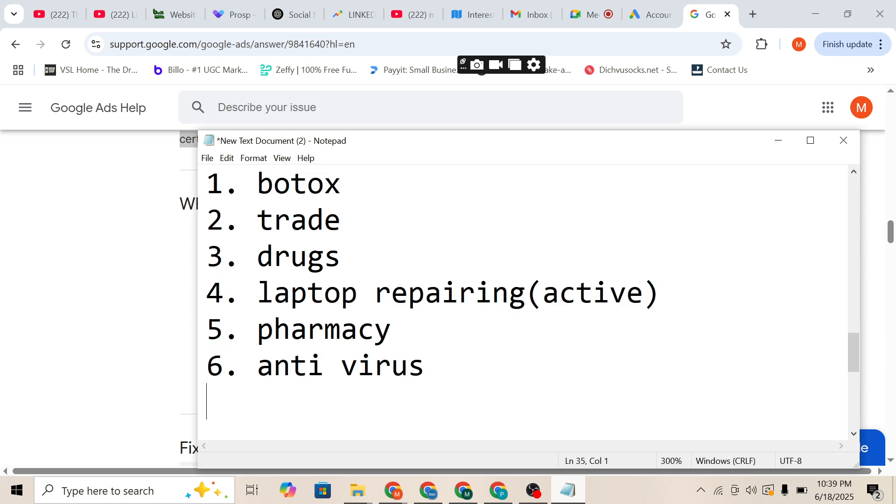
- Add "human parts" and "transplant" as items 7 and 8 of the list
text(7.)
text(human )
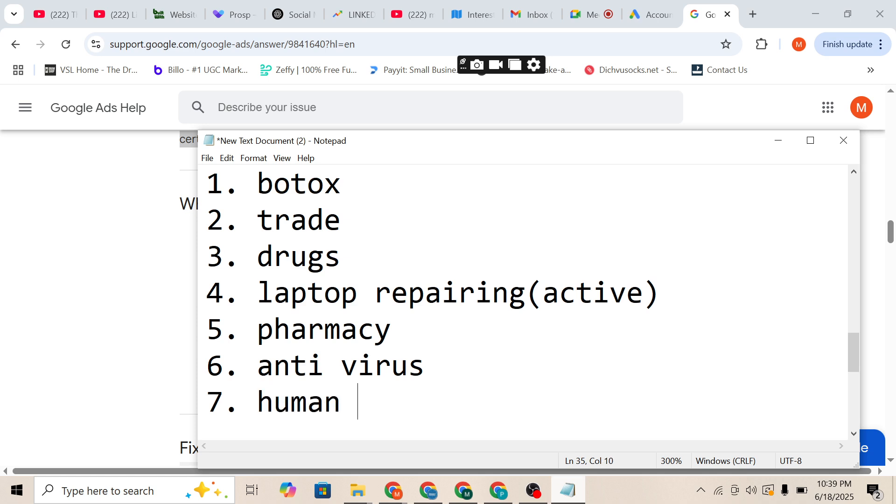
text(partd)
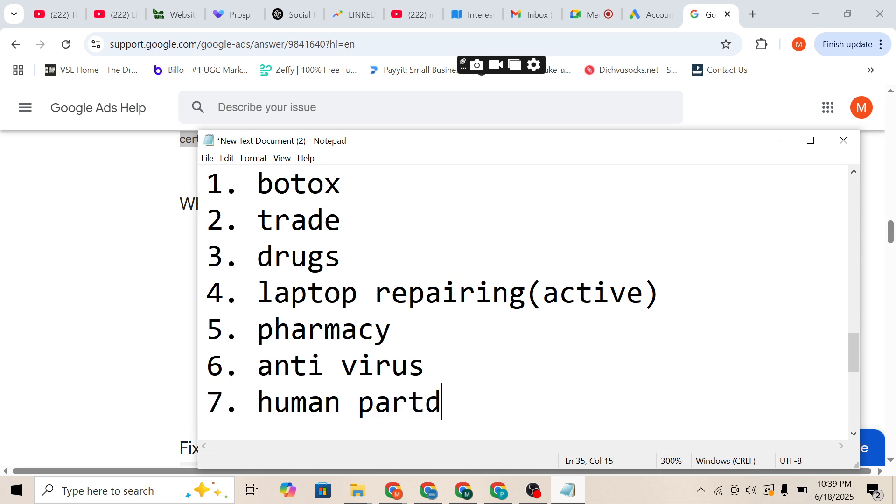
key(BackSpace)
text(s)
key(Return)
text(8. )
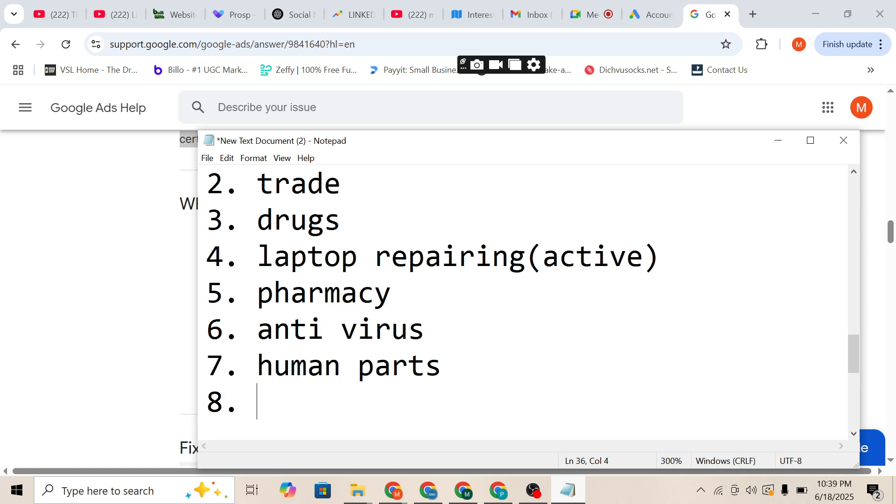
text(transplant)
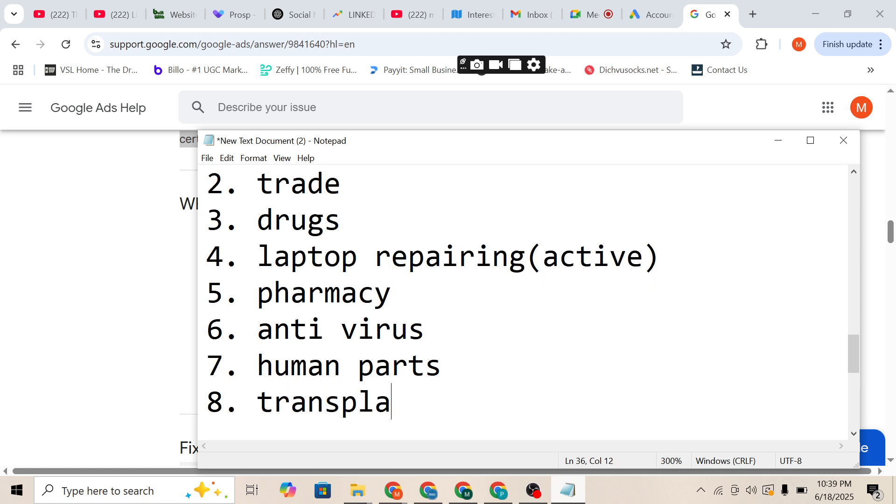
- Add a "solution" heading one blank line below the list and begin its first entry with "1."
key(Return)
key(Return)
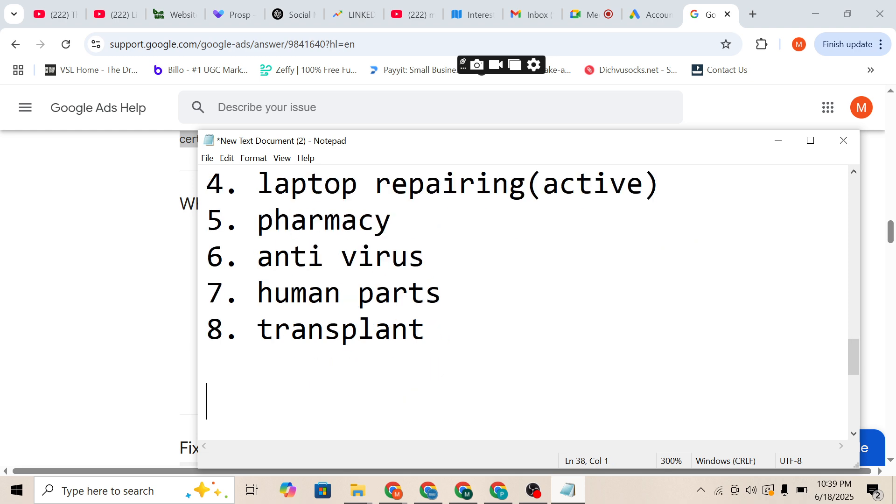
key(BackSpace)
key(Return)
text(solution)
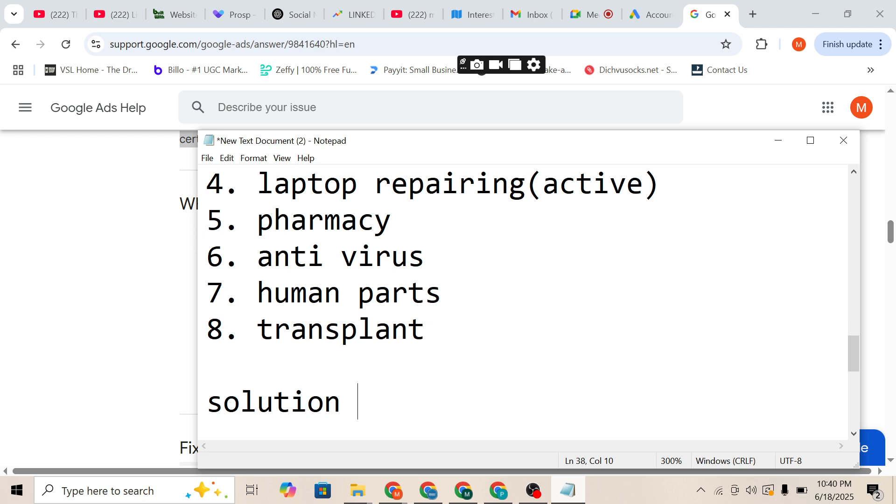
key(Return)
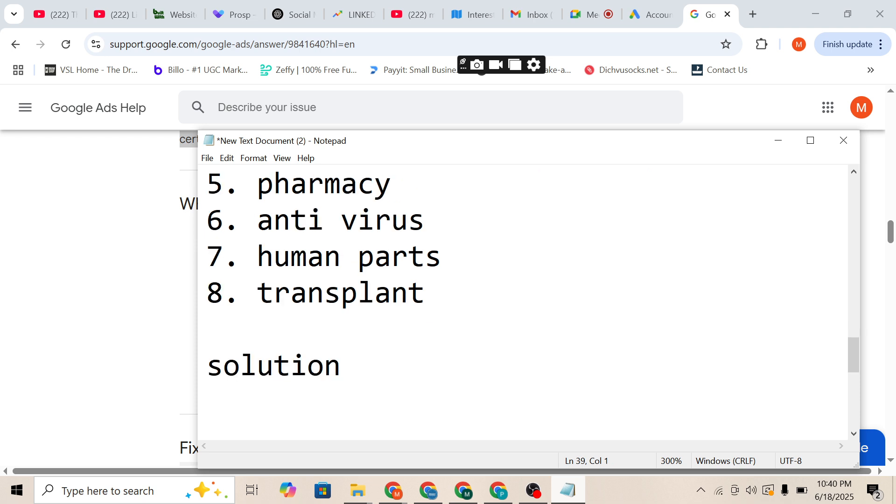
text(1.)
- Switch to Chrome and search Google in a new tab for "google ads rental account"
key(alt+Tab)
key(ctrl+t)
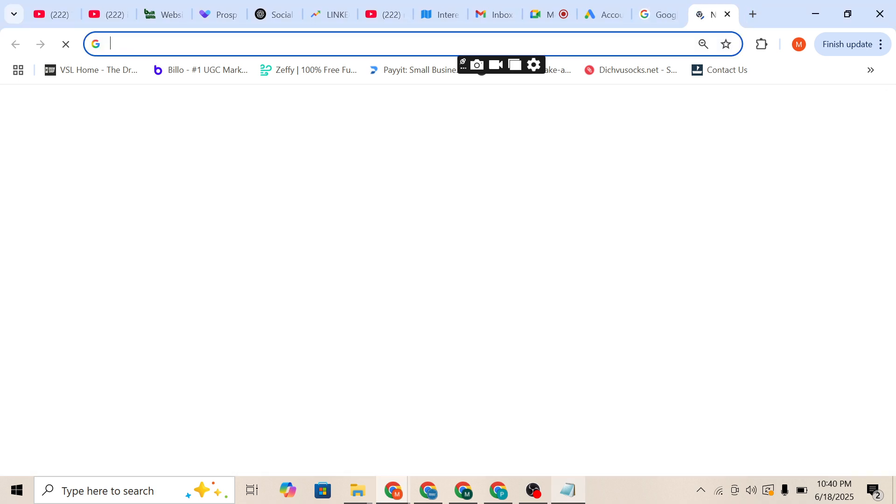
text(g)
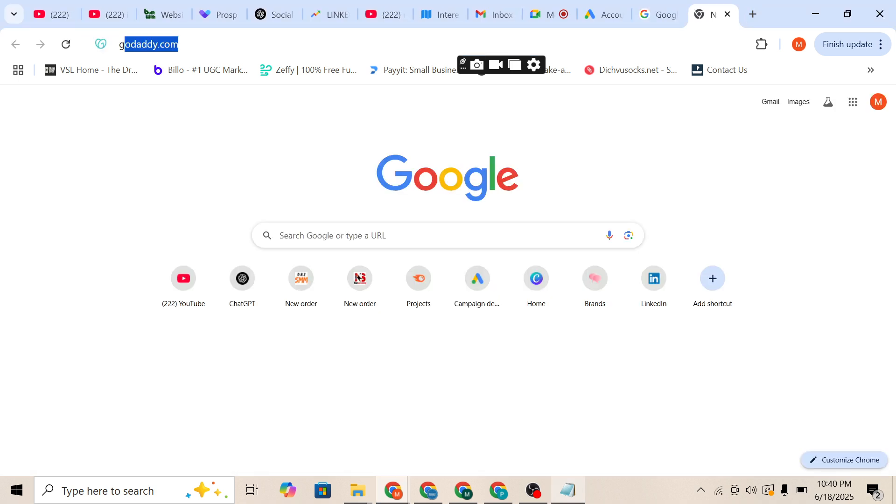
text(oogle ads rental)
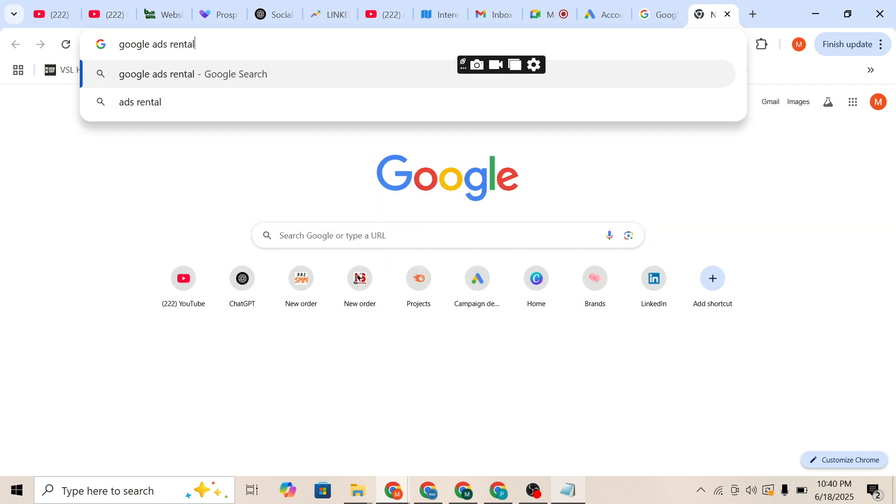
text( account)
key(Return)
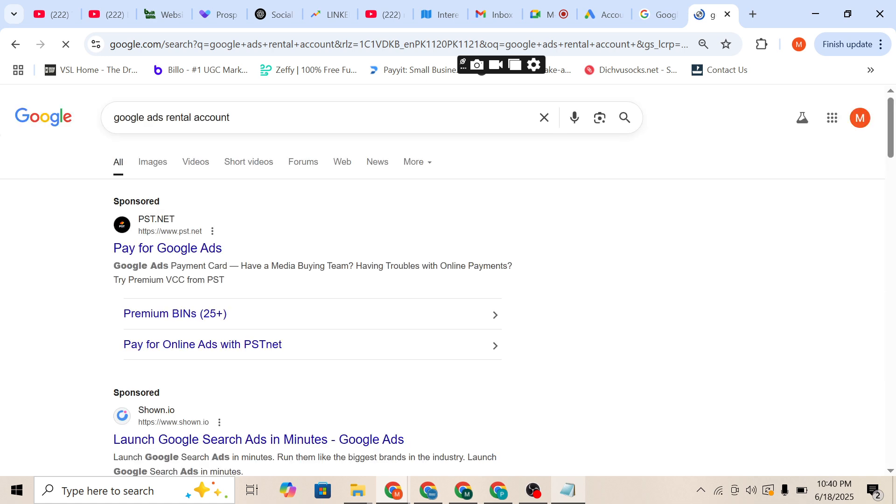
- Open Mega Digital's "Google Ads Agency Account for Rent" search result and view its introduction
scroll(442, 281, down, 7)
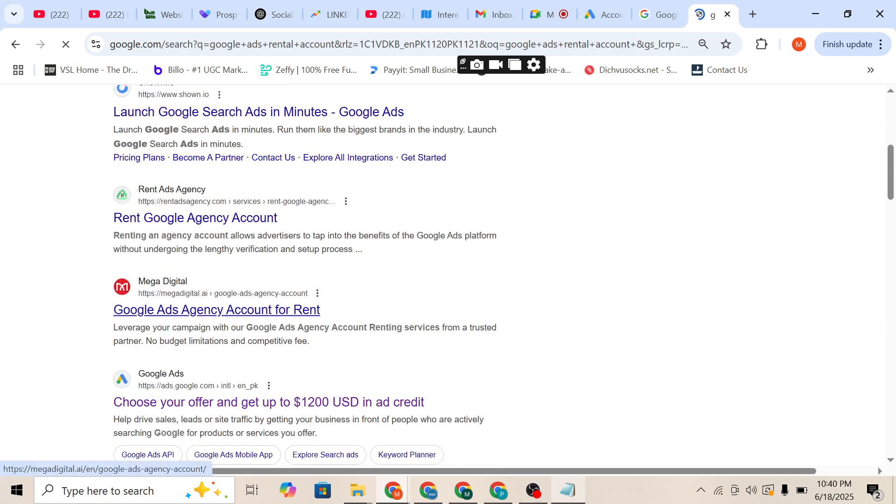
click(217, 310)
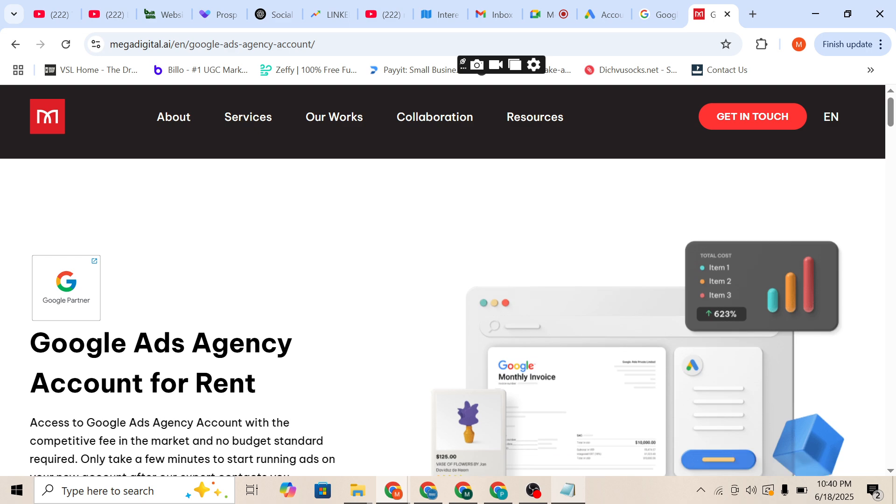
scroll(448, 317, down, 2)
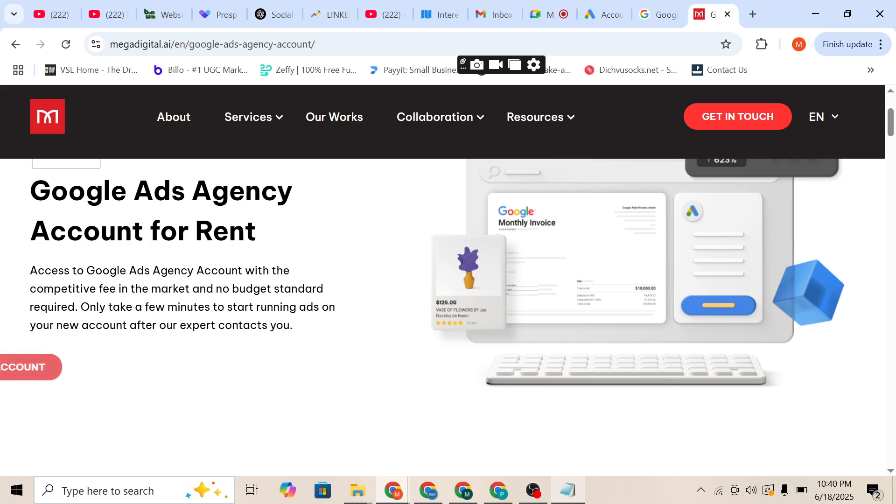
- Review the agency account page's benefits, comparing the self-served Google ad account with the Mega Digital ad account
scroll(448, 280, down, 4)
scroll(448, 280, down, 10)
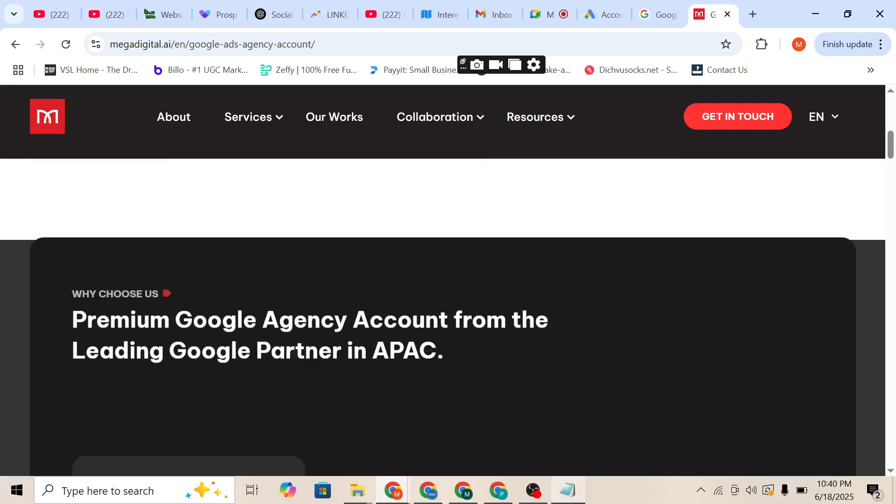
scroll(448, 280, down, 6)
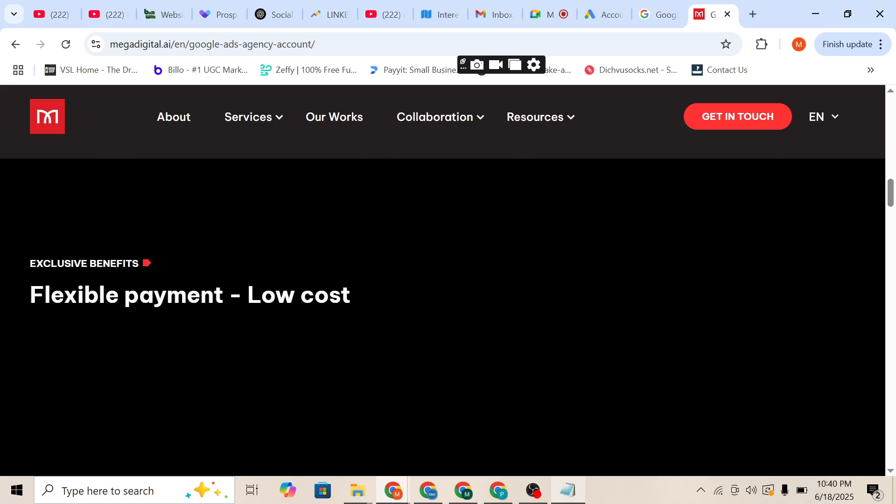
scroll(448, 280, down, 3)
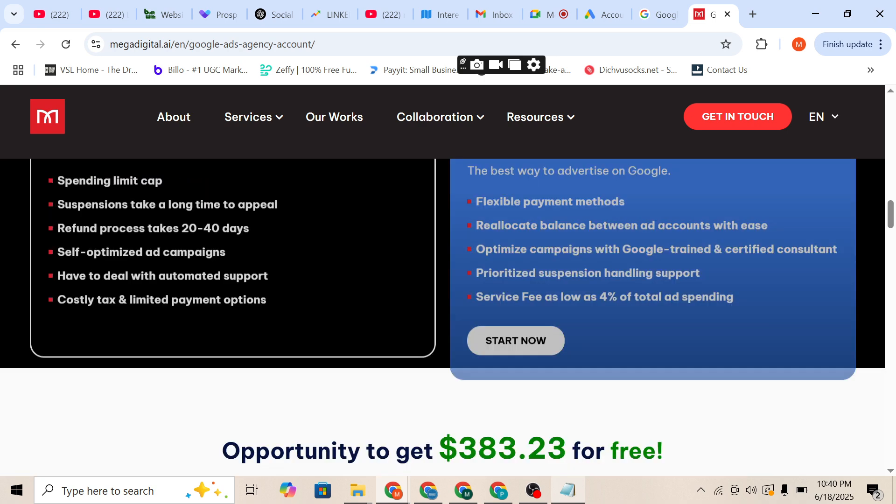
scroll(448, 280, up, 3)
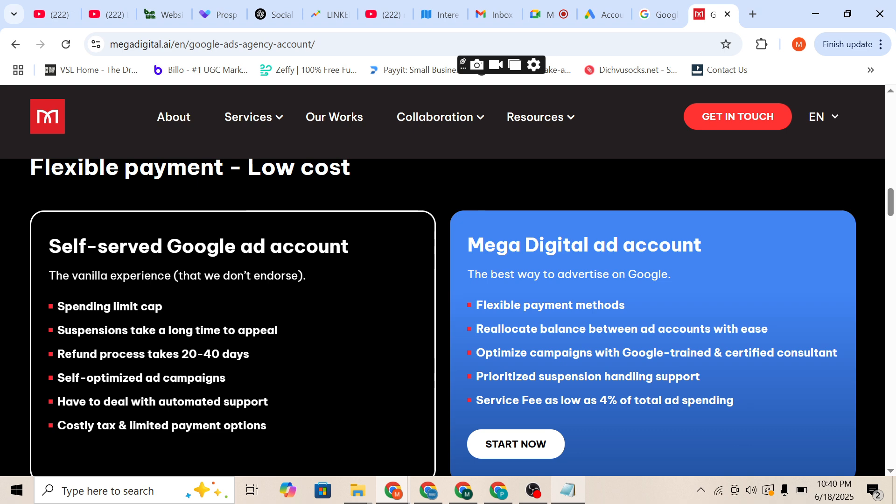
scroll(448, 317, down, 1)
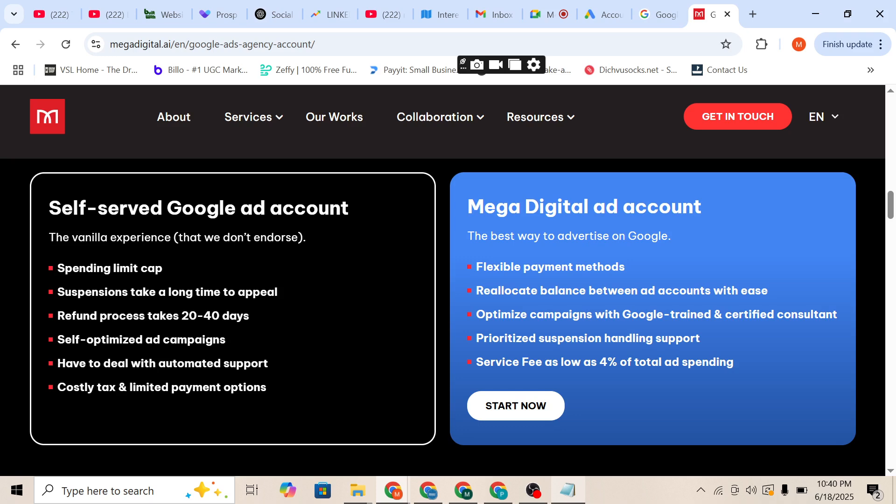
scroll(448, 317, down, 7)
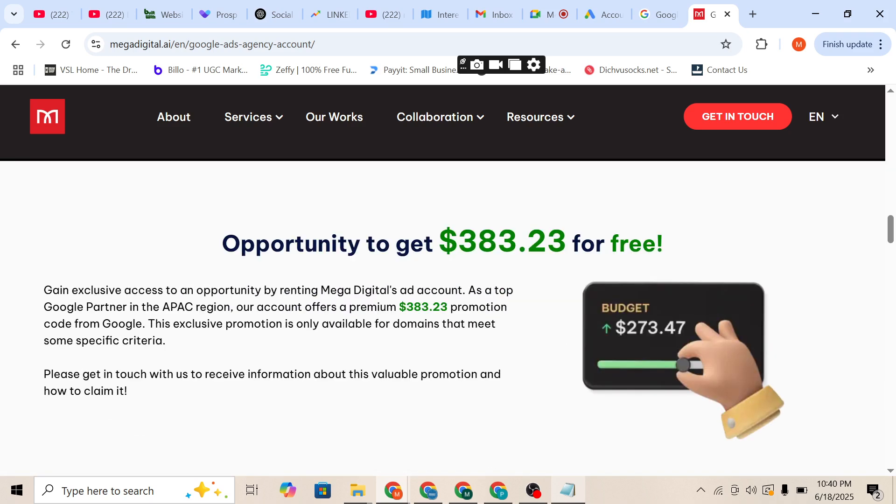
- Examine the rest of the page: promotion offer, account setup steps, customer testimonials, FAQ, inquiry form and contact details
scroll(448, 318, down, 10)
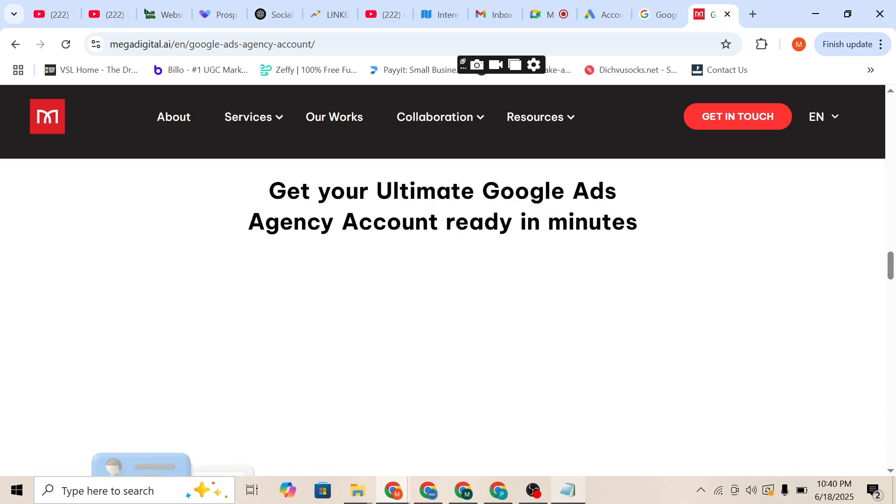
scroll(448, 317, down, 4)
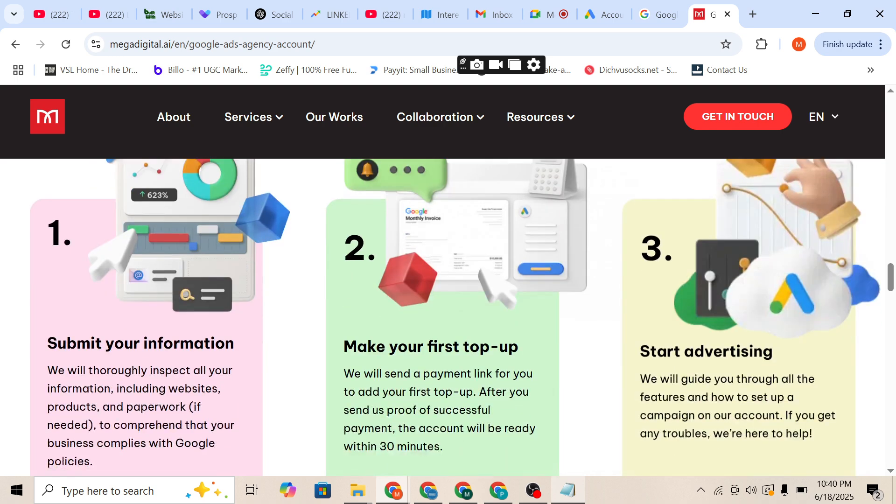
scroll(448, 317, down, 1)
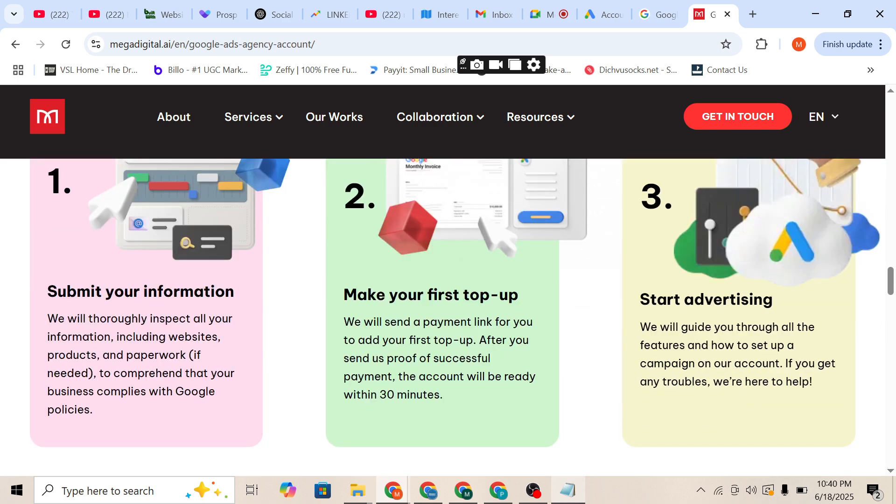
scroll(448, 317, down, 8)
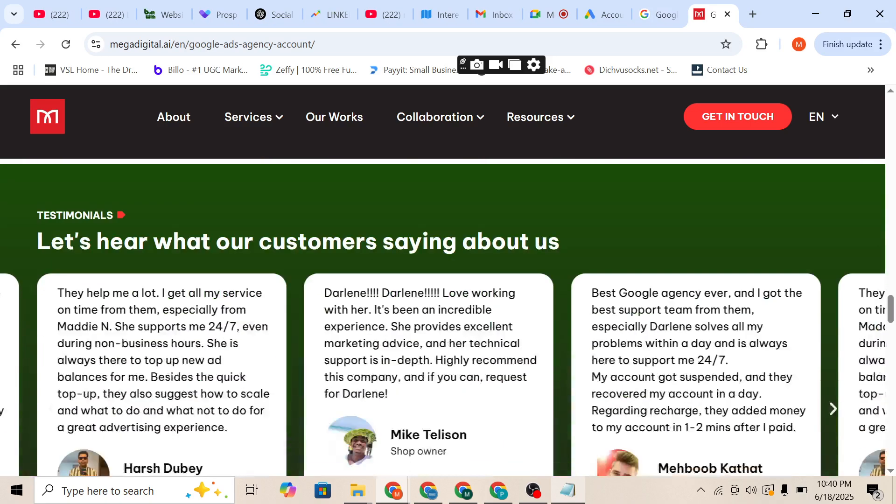
scroll(448, 280, down, 9)
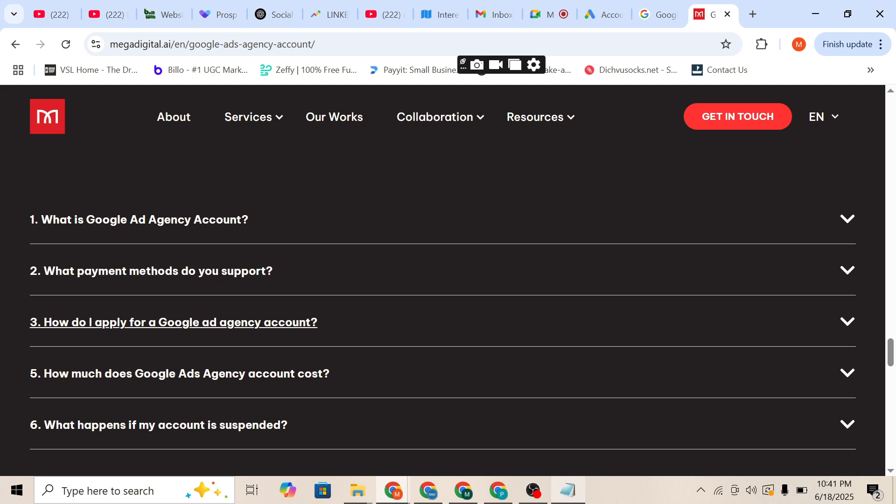
scroll(173, 313, down, 1)
scroll(173, 304, down, 3)
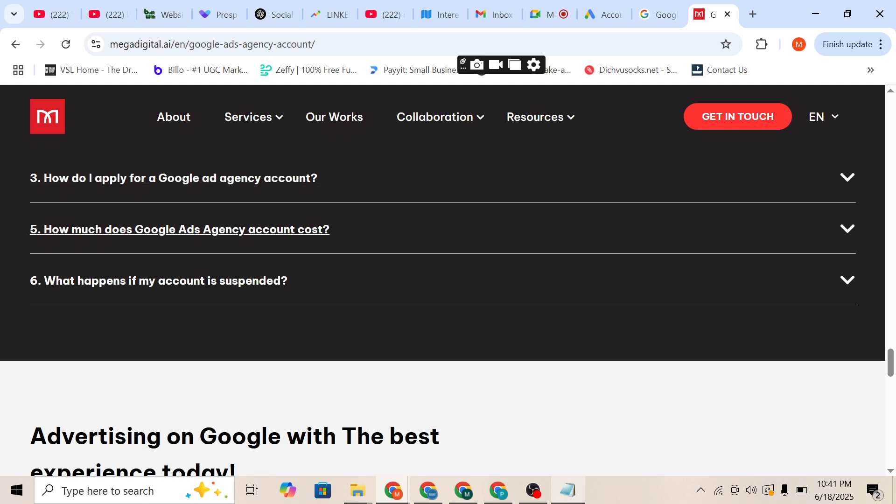
scroll(158, 280, down, 15)
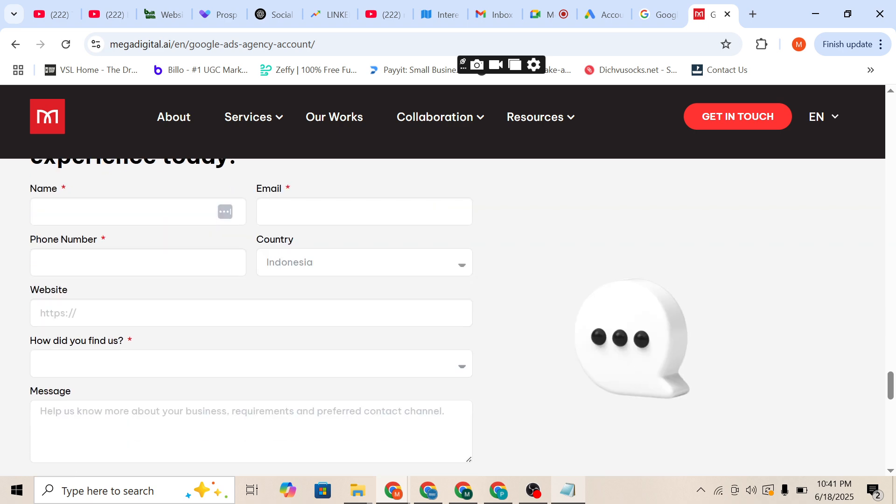
scroll(443, 280, down, 3)
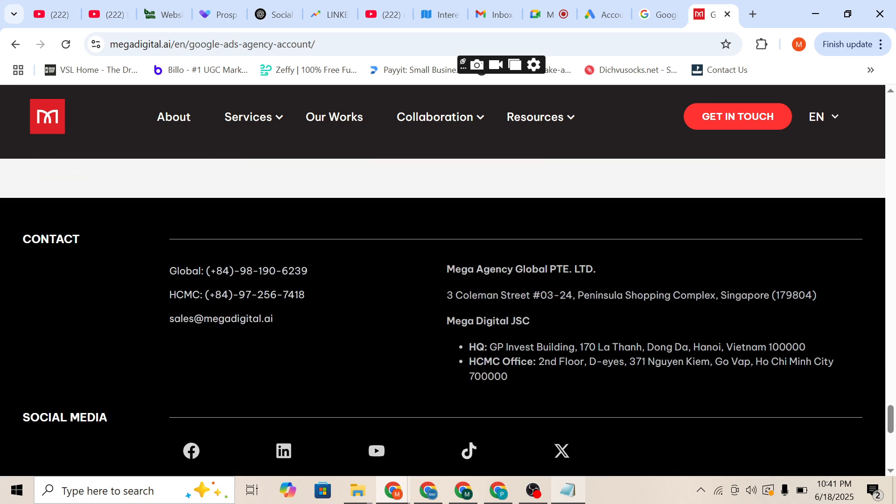
- Open Mega Digital's "Facebook Agency Ads Account for Rent" service page and view its introduction
scroll(443, 280, up, 15)
scroll(443, 280, up, 10)
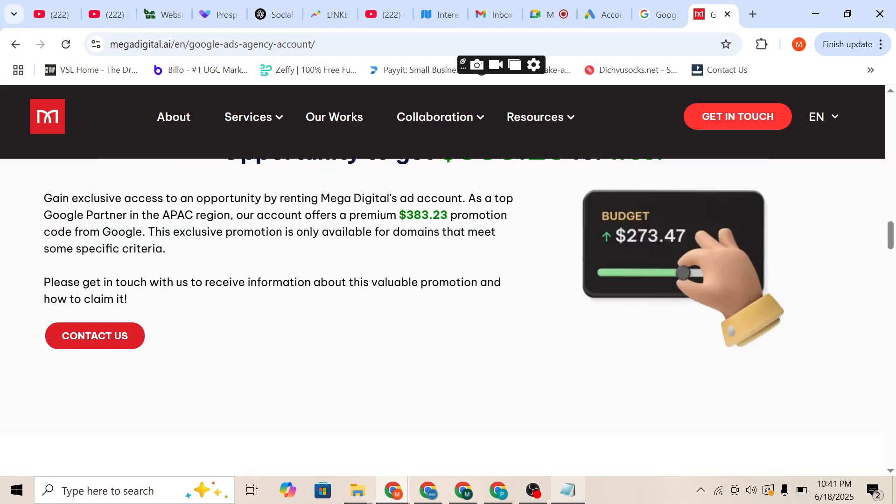
scroll(443, 280, up, 10)
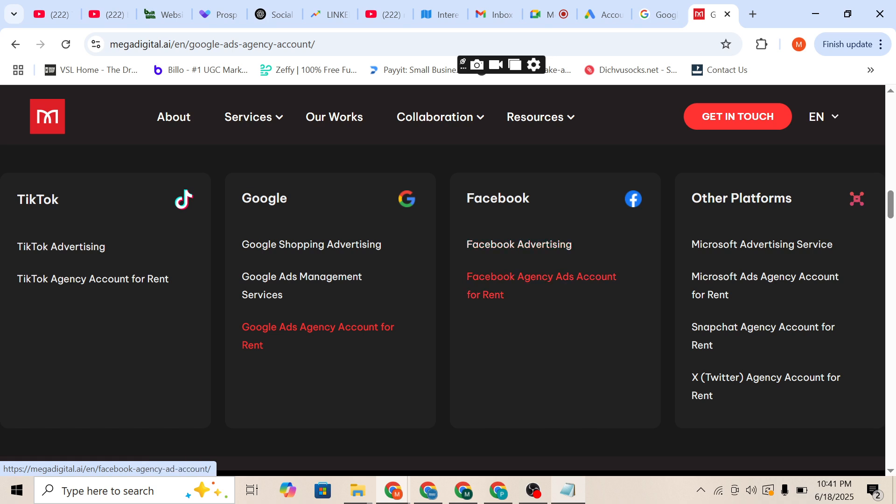
click(541, 277)
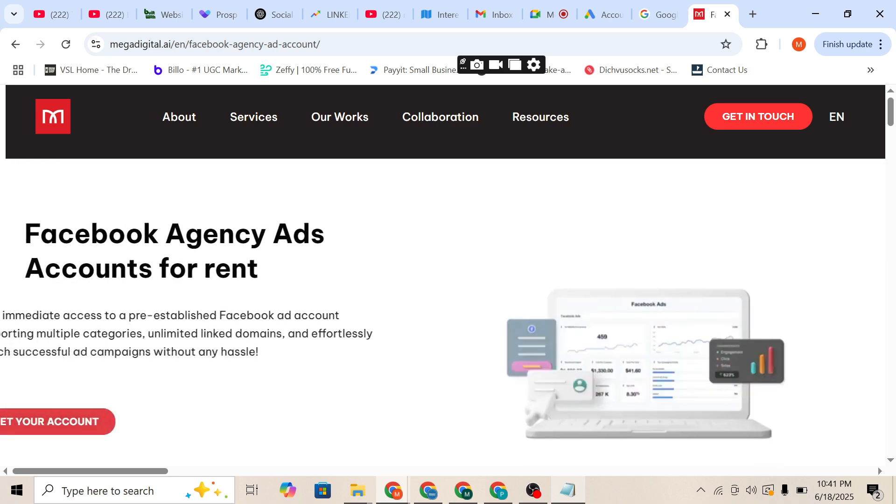
scroll(448, 280, down, 2)
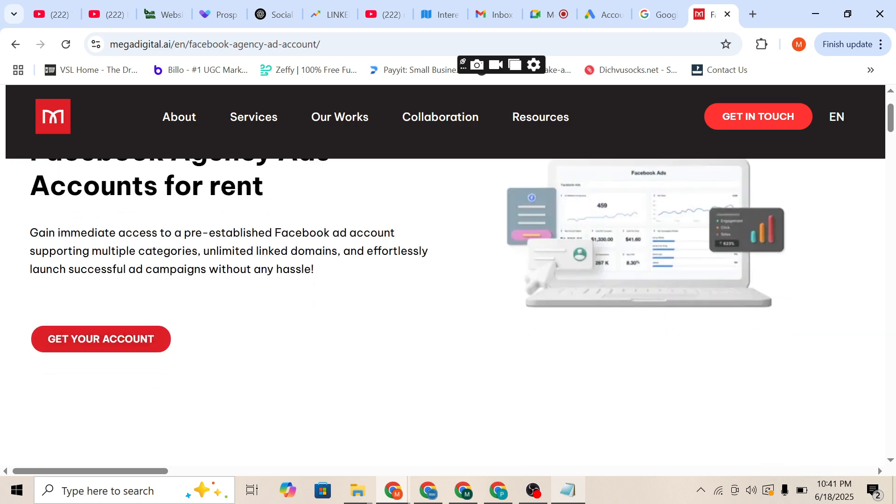
scroll(448, 280, down, 5)
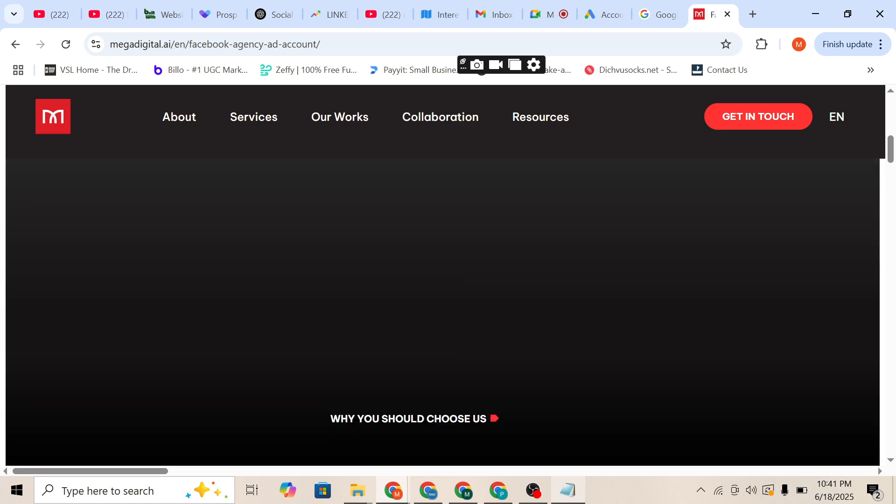
- Switch to Notepad and complete item 1 under the "solution" heading with "ad 2 hours active"
click(568, 490)
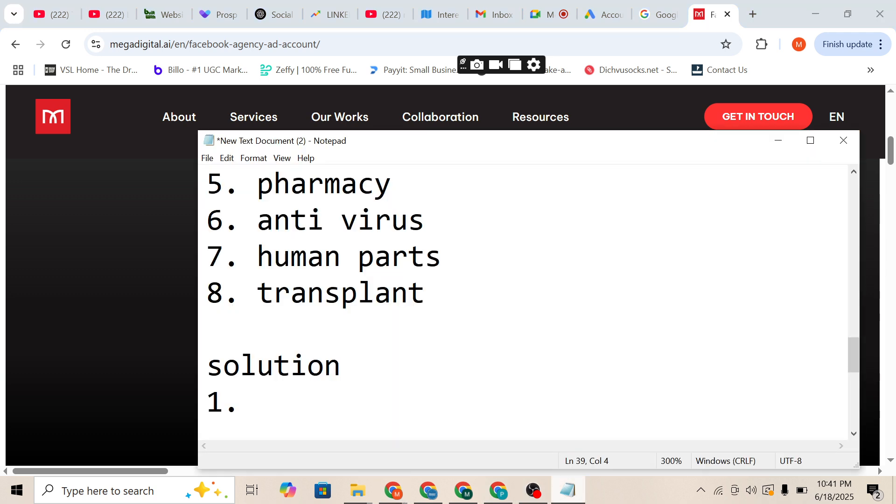
text(ad 2 )
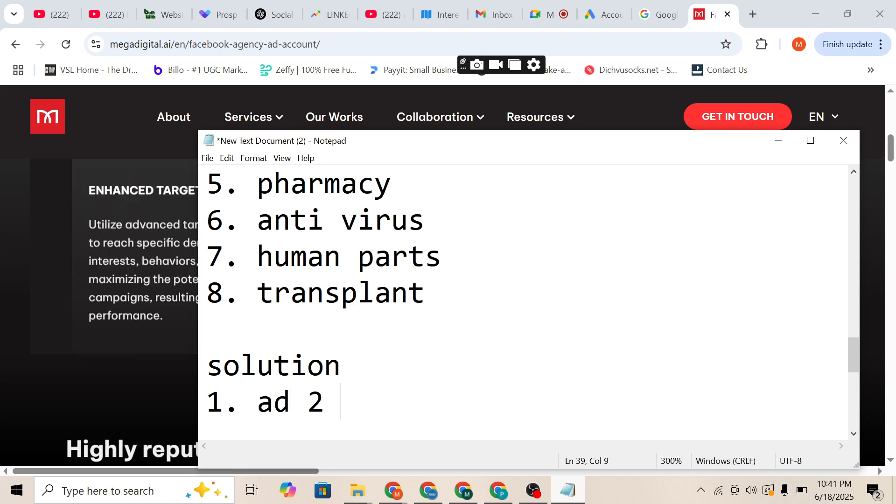
text(hours active)
key(Return)
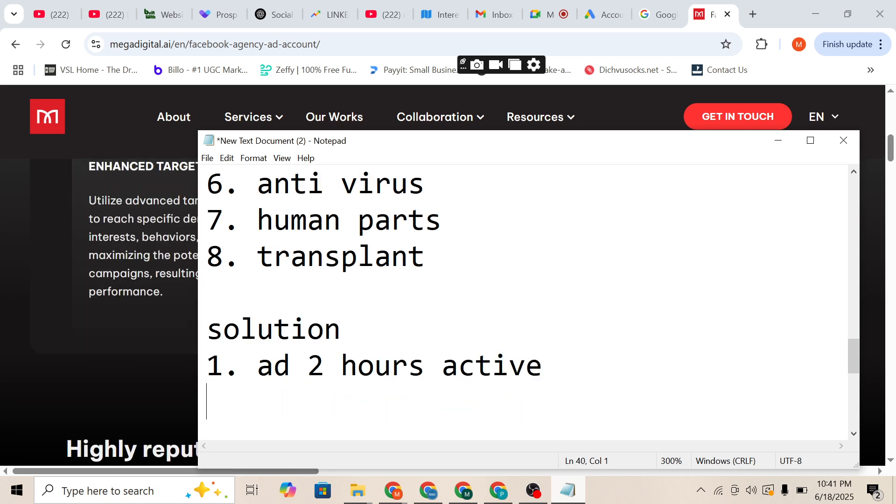
- Add "google ads new account $1000." as item 2 of the solution list
text(2. g)
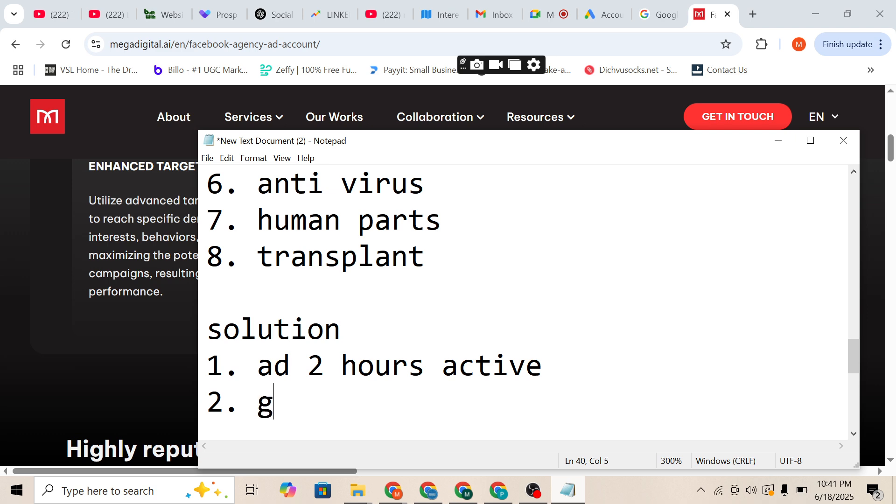
text(oogle ads)
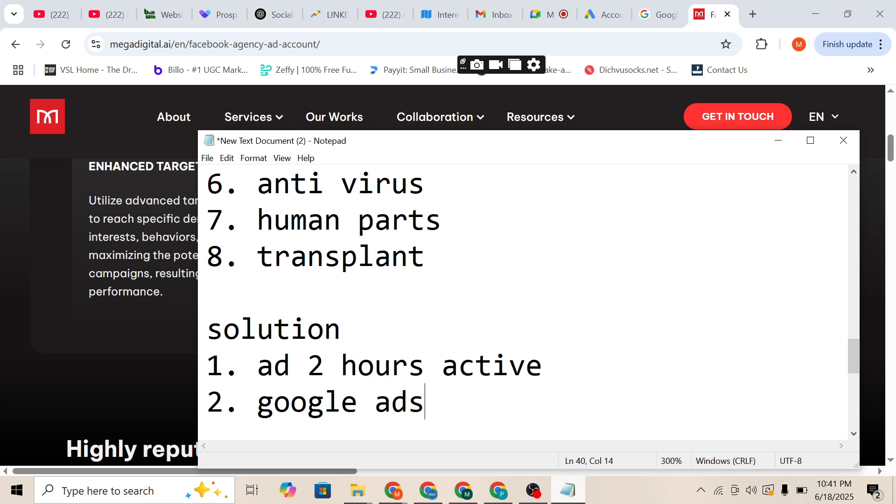
text( new accoutn)
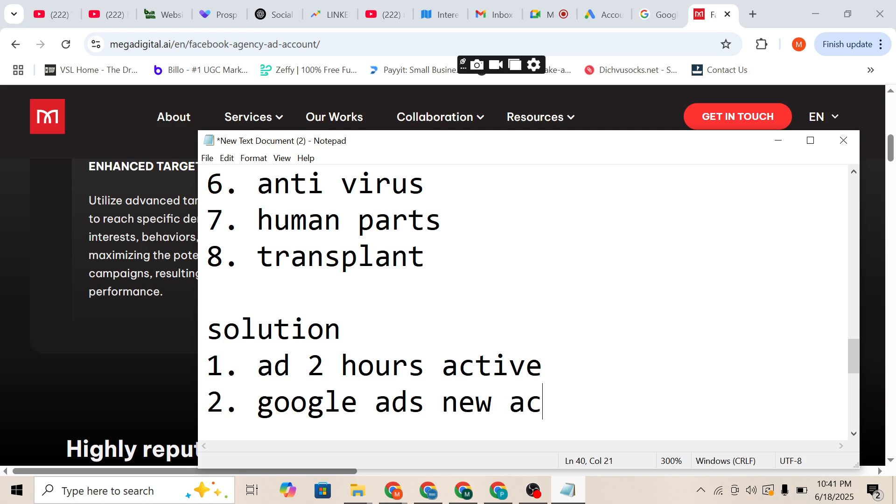
key(BackSpace)
key(BackSpace)
key(BackSpace)
text(n)
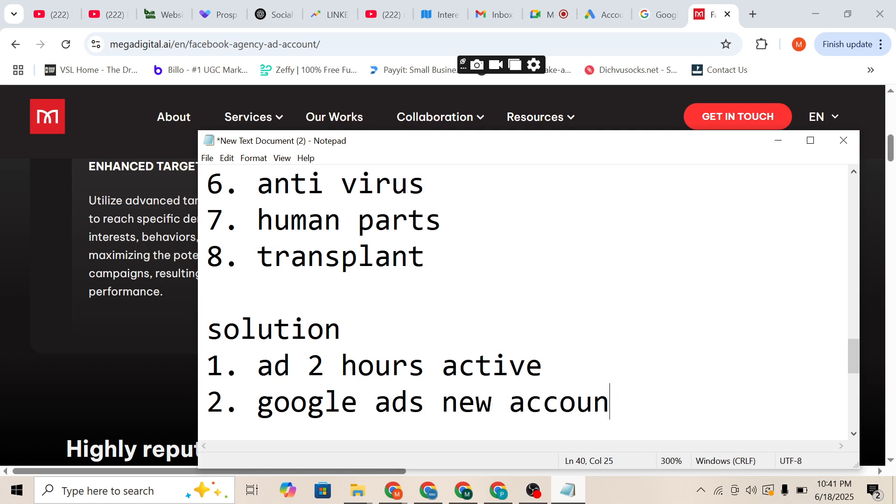
text(t $1000)
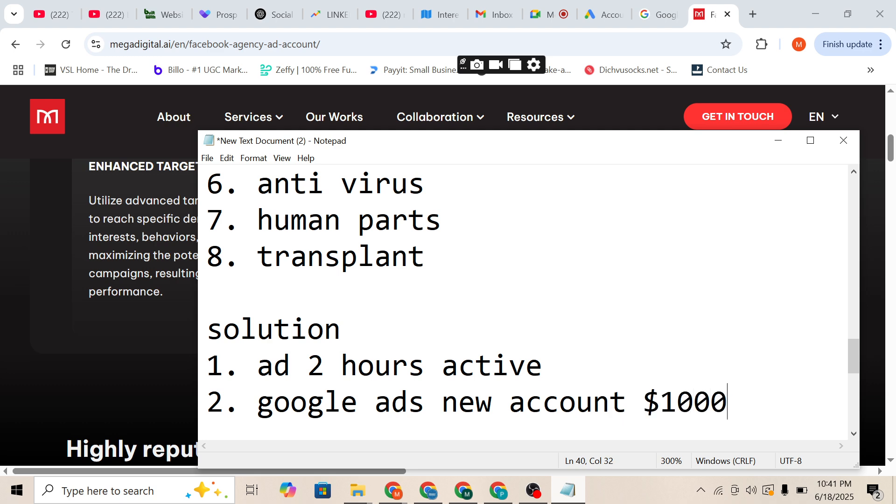
text(.)
key(Return)
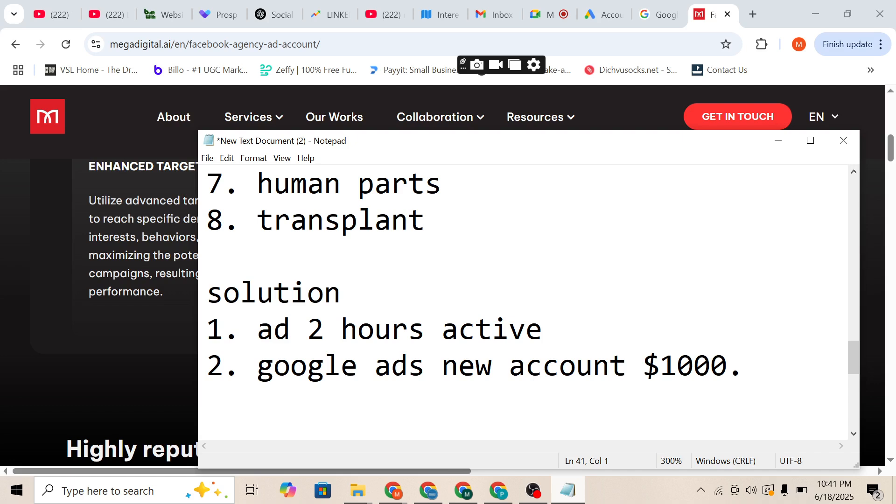
- Add "any budget" and "bann" as items 3 and 4 of the solution list
text(3.)
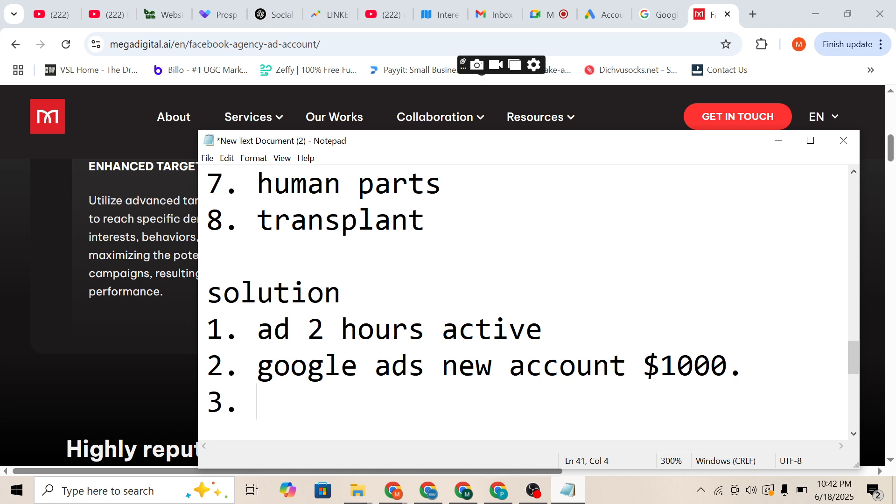
text(any budget)
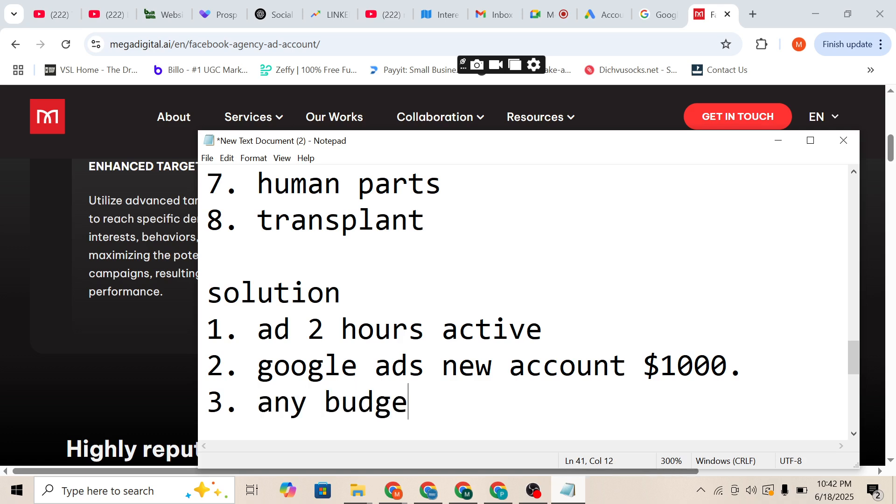
key(Return)
text(4,)
key(BackSpace)
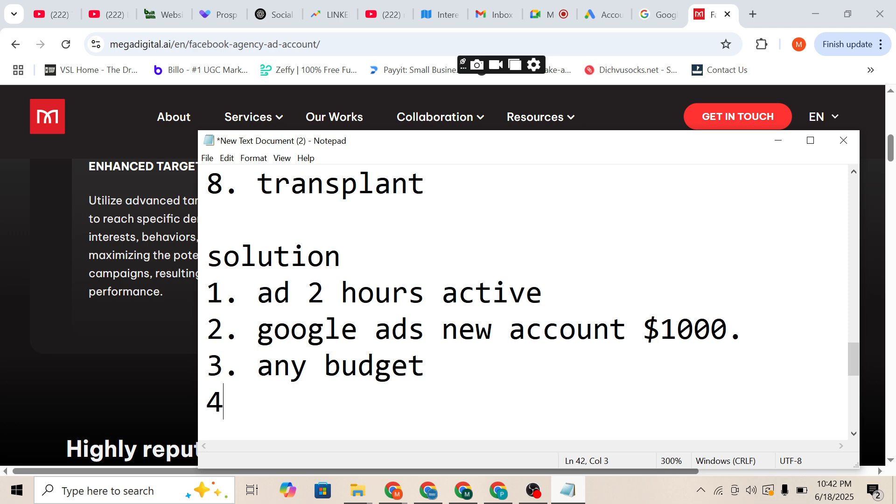
text(. nba)
key(BackSpace)
key(BackSpace)
key(BackSpace)
text(bann)
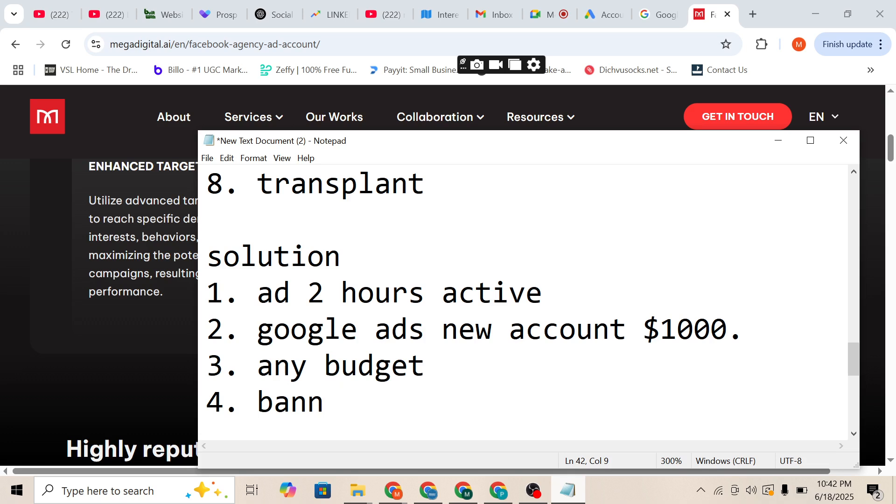
- Add "$1000" as item 5 of the solution list
key(Return)
text(5. )
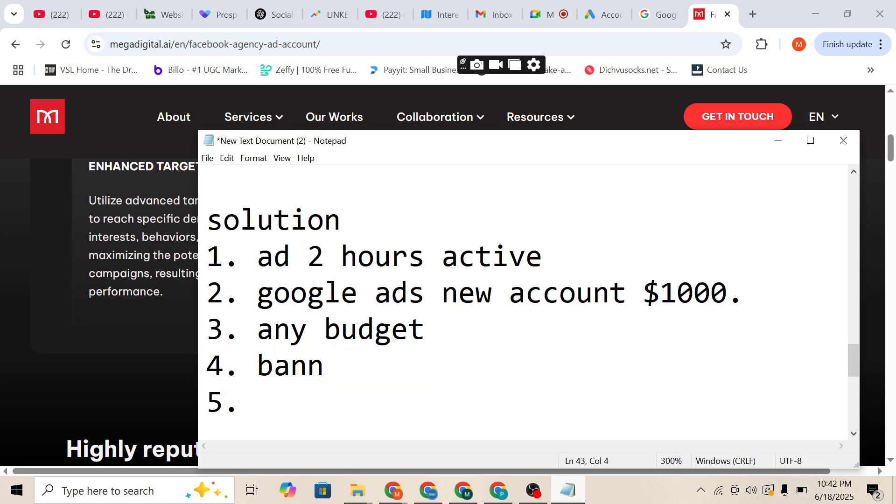
text($1000/)
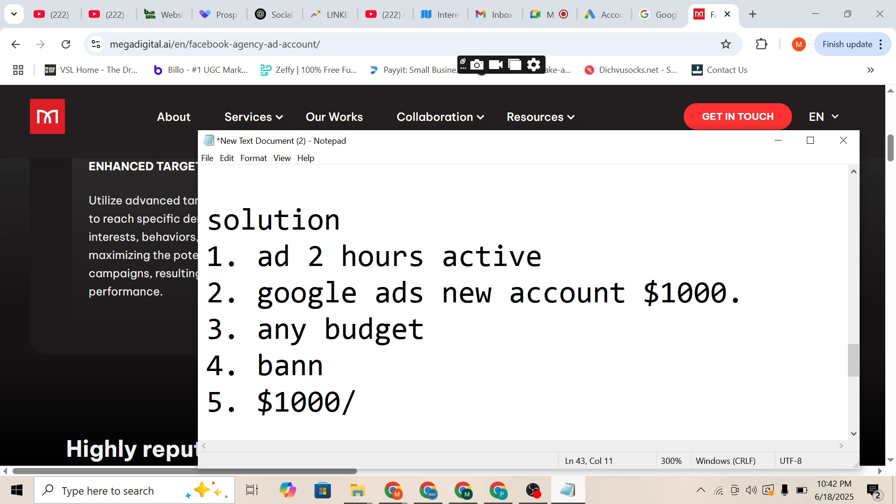
key(BackSpace)
key(BackSpace)
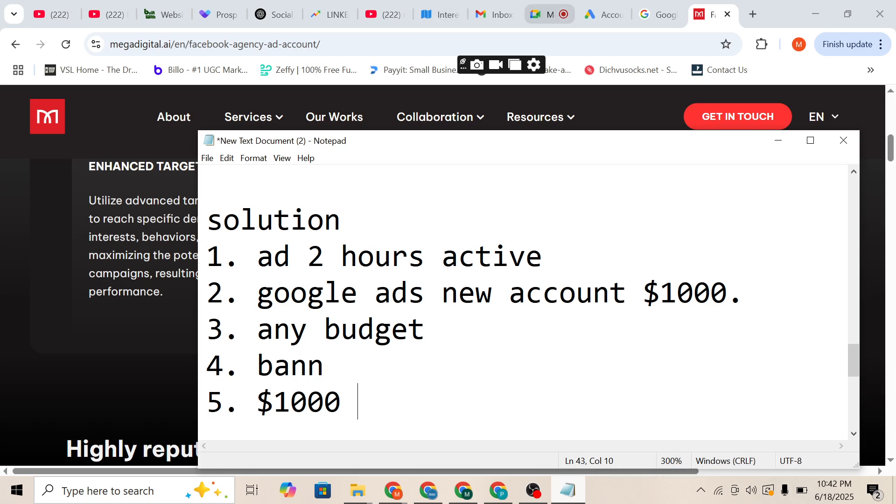
- Switch to the Google Meet call and close its list of participants
click(546, 14)
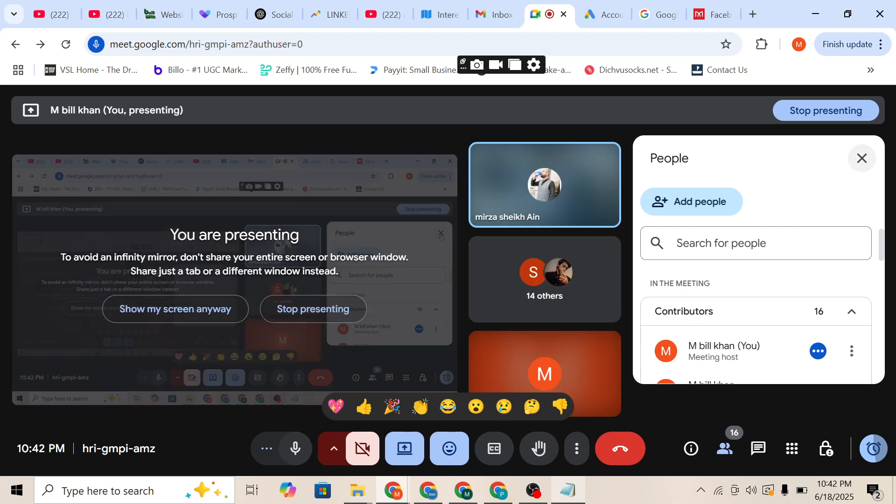
click(862, 158)
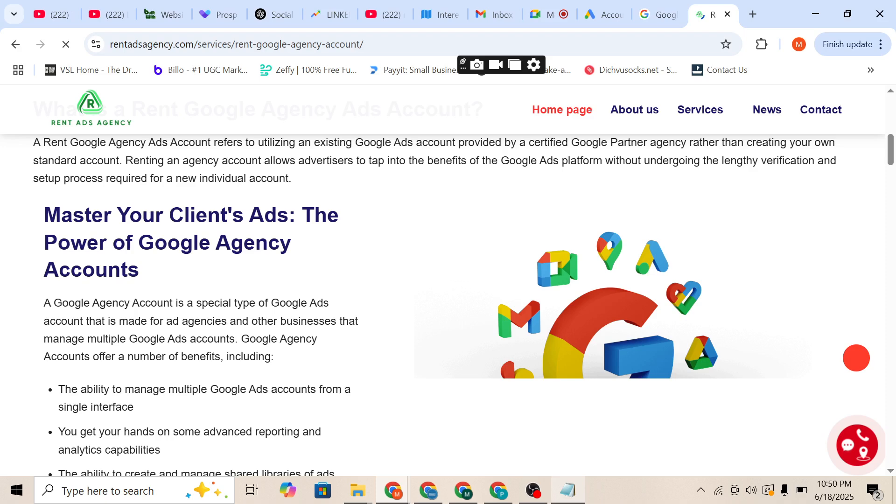
- Review the rental process and registration requirements on the Rent Ads Agency page for Google agency accounts
scroll(448, 303, down, 15)
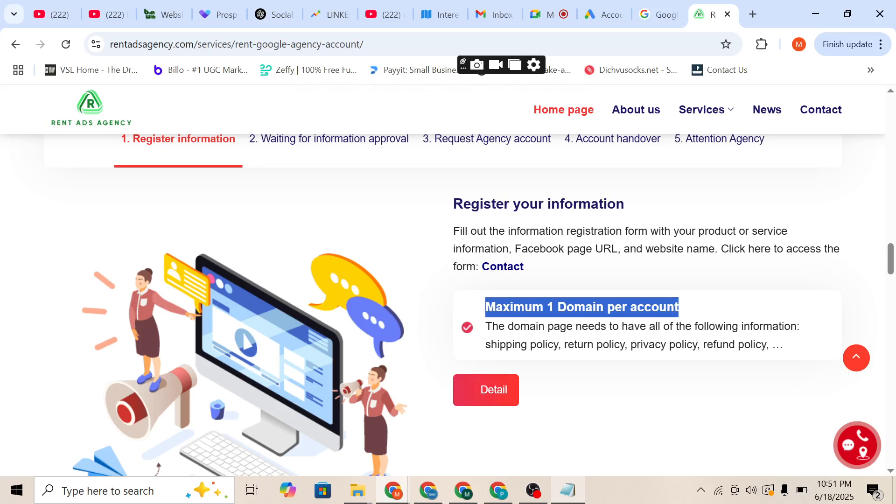
scroll(448, 280, up, 2)
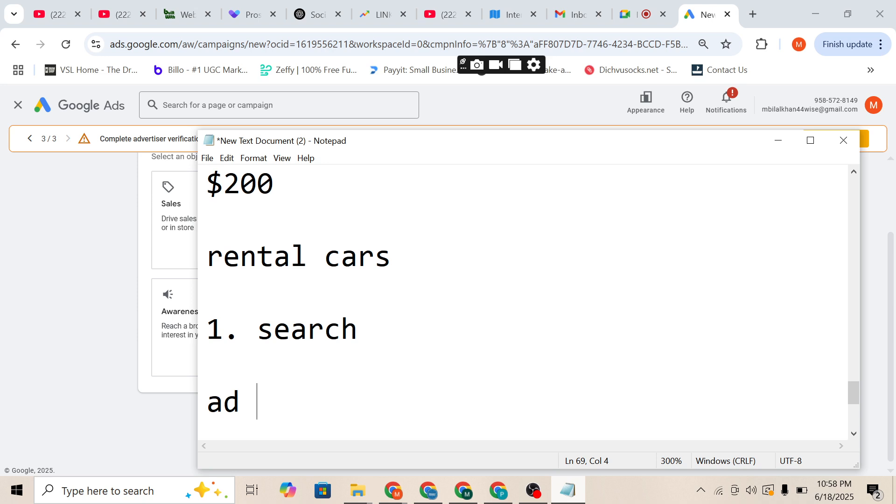
- Add "2. ad group ( airport" on a new line of the rental cars notes in Notepad
key(Return)
key(Return)
key(Return)
text(2. ad group ( airport)
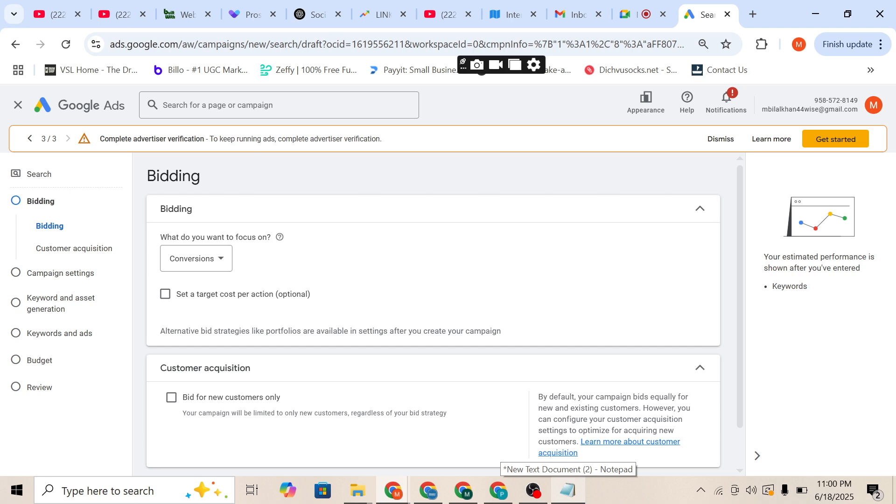
- Set the campaign's bidding focus to Clicks and continue to the campaign settings
click(196, 259)
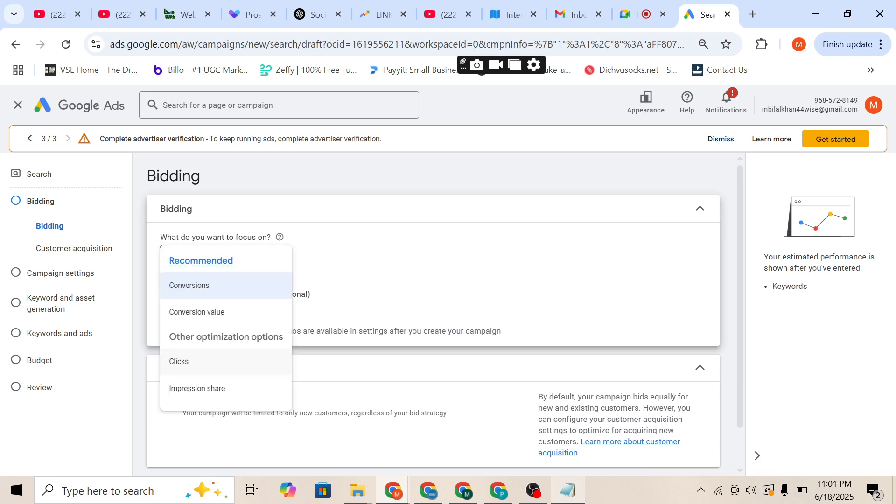
click(179, 361)
scroll(179, 361, down, 1)
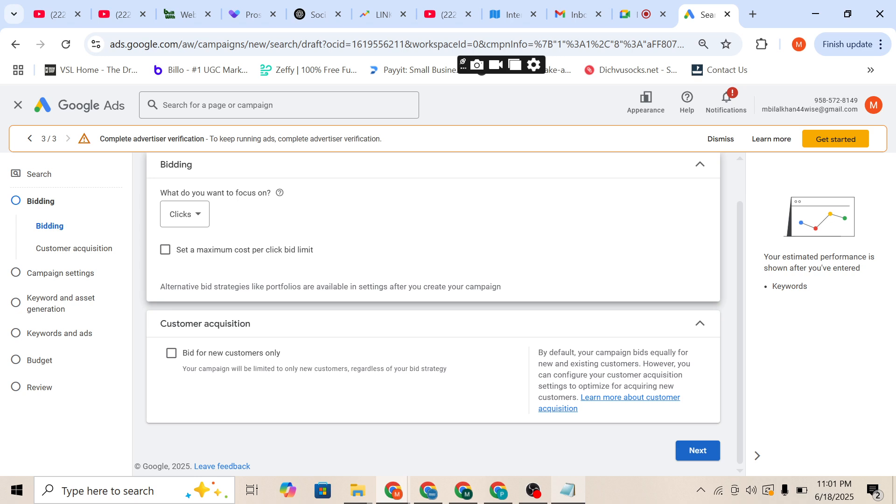
click(698, 450)
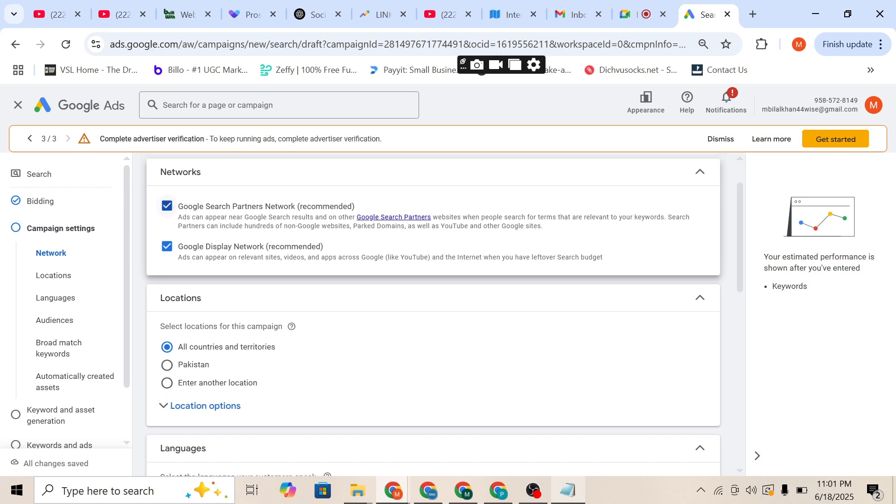
- Exclude the Google Search Partners Network and the Google Display Network from the campaign
click(166, 206)
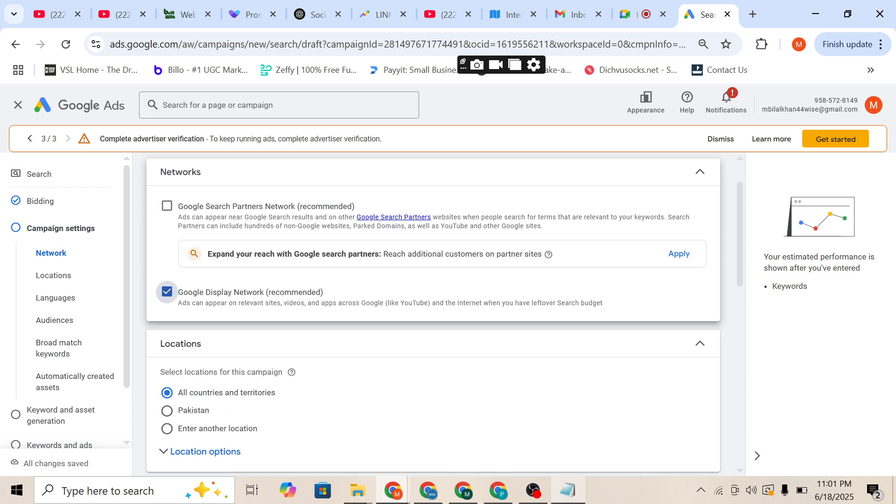
click(167, 292)
- Target the campaign at another location, including the city of Lahore, Punjab, Pakistan
scroll(166, 292, down, 1)
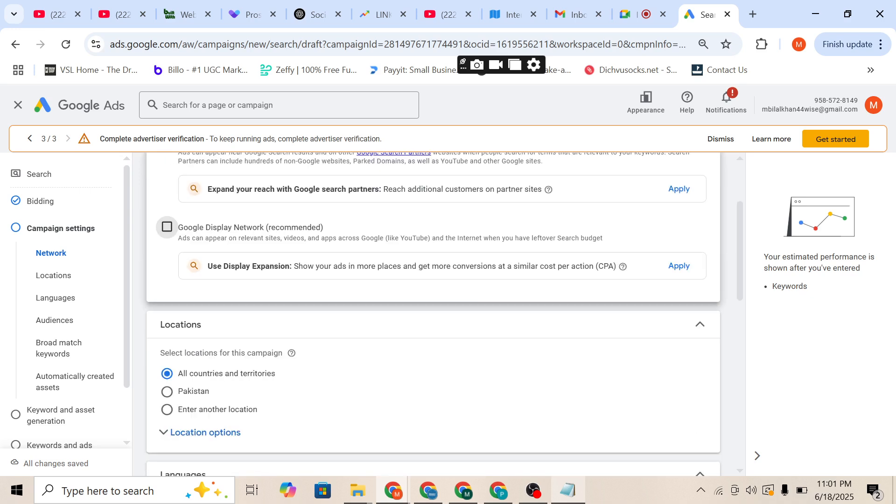
click(167, 410)
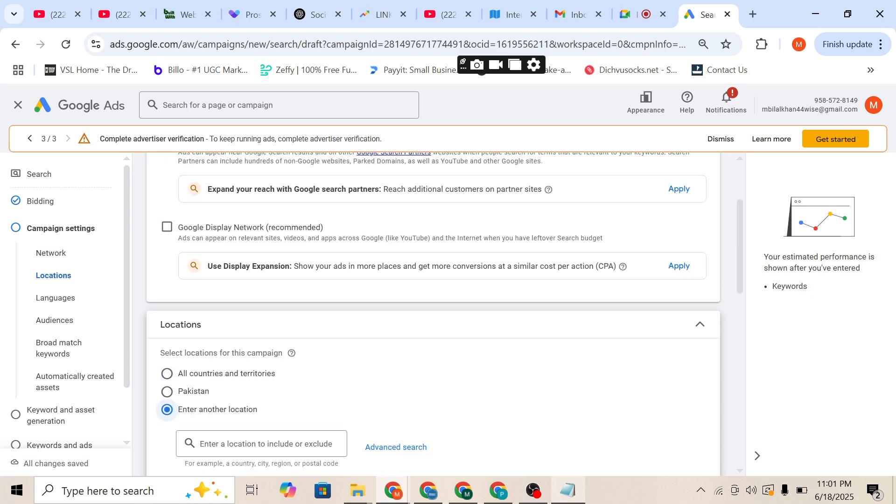
scroll(187, 415, down, 1)
click(261, 379)
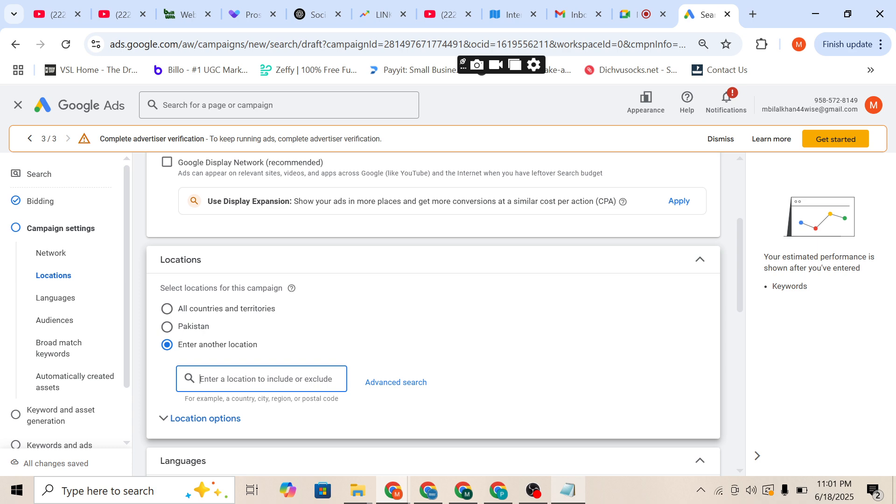
text(lahore)
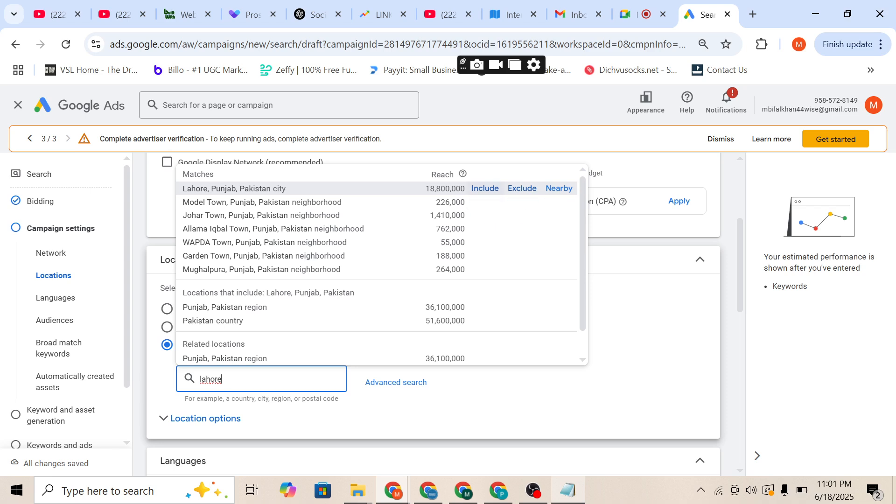
key(Return)
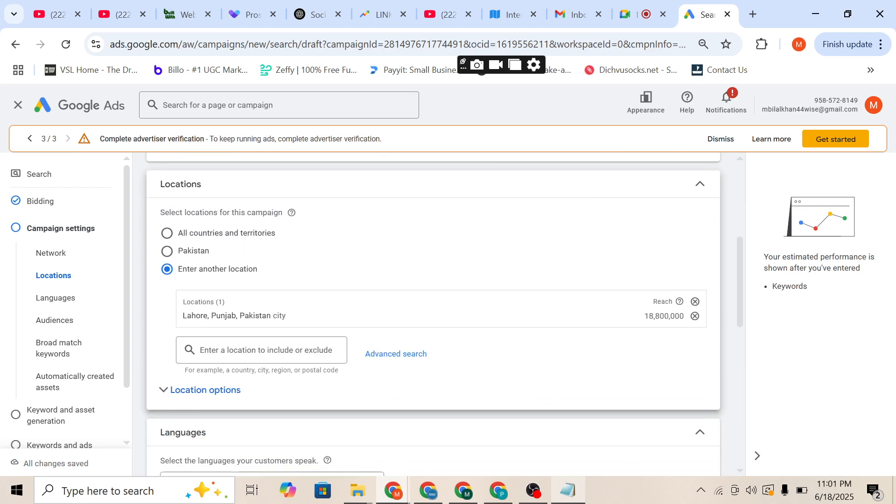
- Set the location option to "Presence: People in or regularly in your included locations"
scroll(201, 299, down, 2)
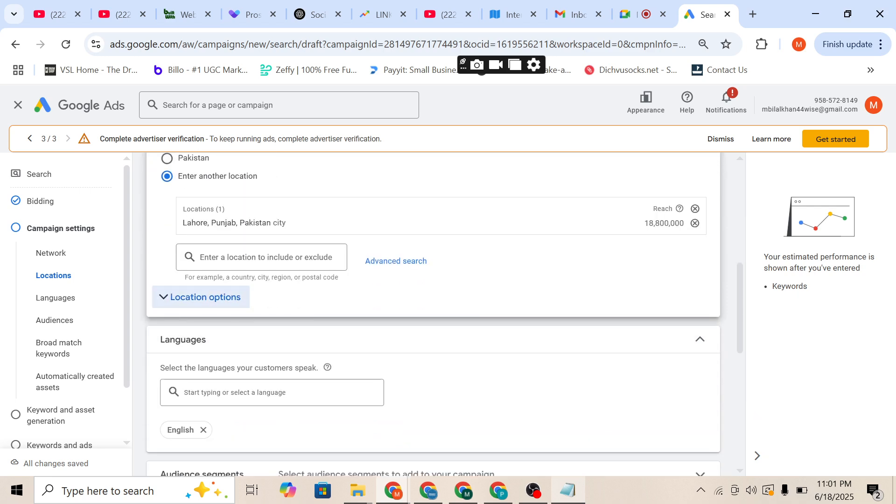
click(201, 297)
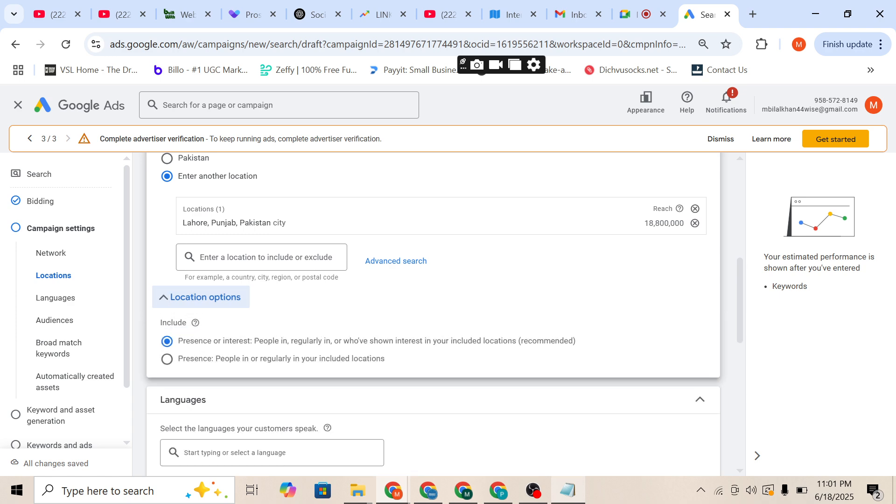
click(167, 359)
- Search the audience segments for "rental cars" and add the in-market segment Car Rental
scroll(434, 308, down, 4)
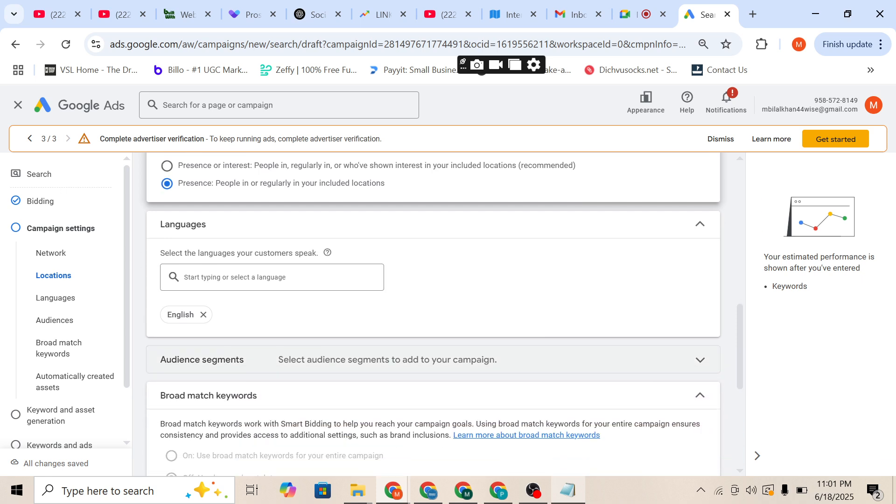
click(202, 359)
scroll(202, 360, down, 2)
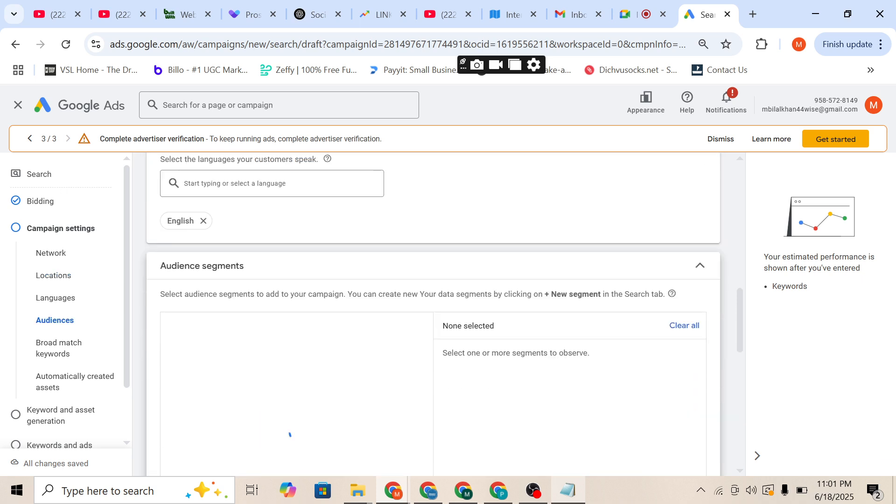
scroll(289, 285, down, 3)
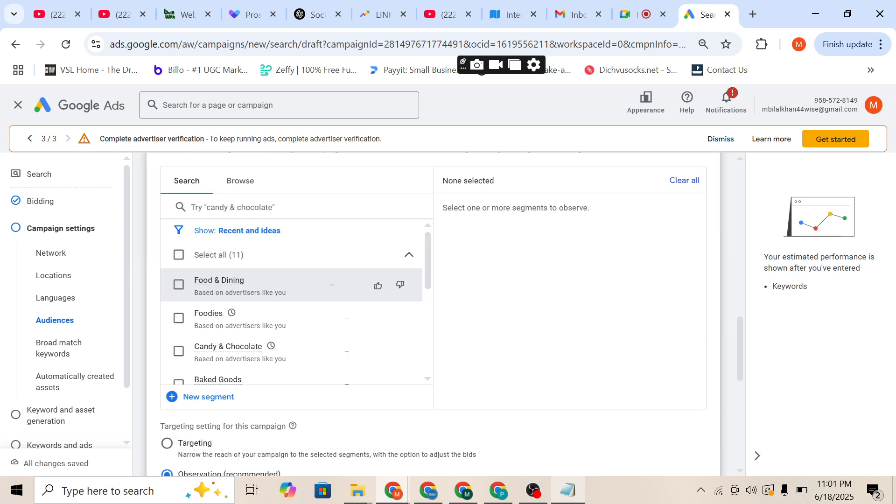
click(229, 207)
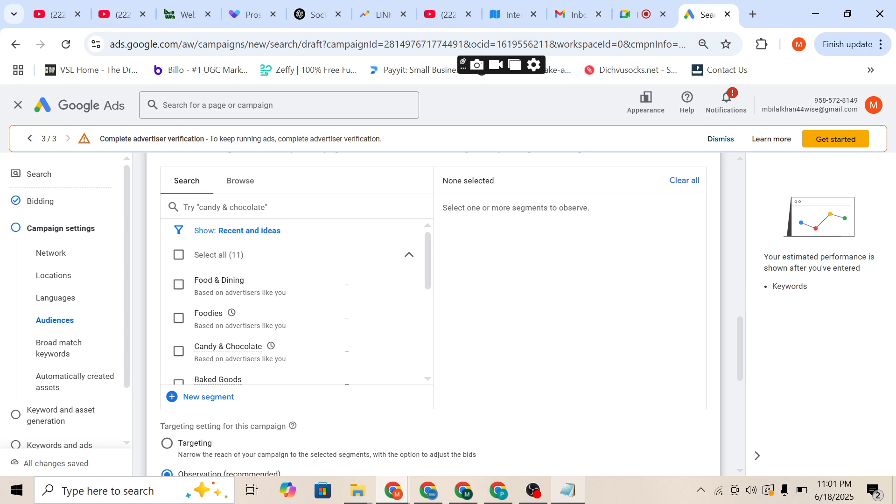
text(cars)
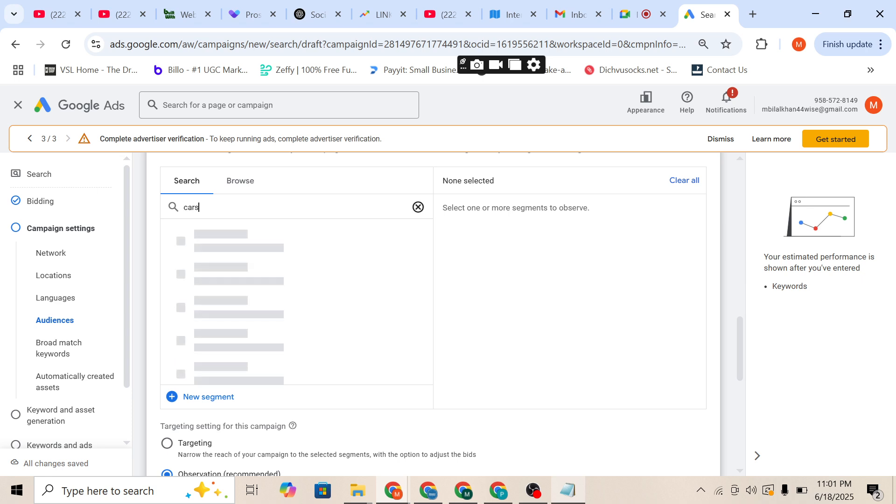
key(BackSpace)
key(BackSpace)
key(BackSpace)
text(re)
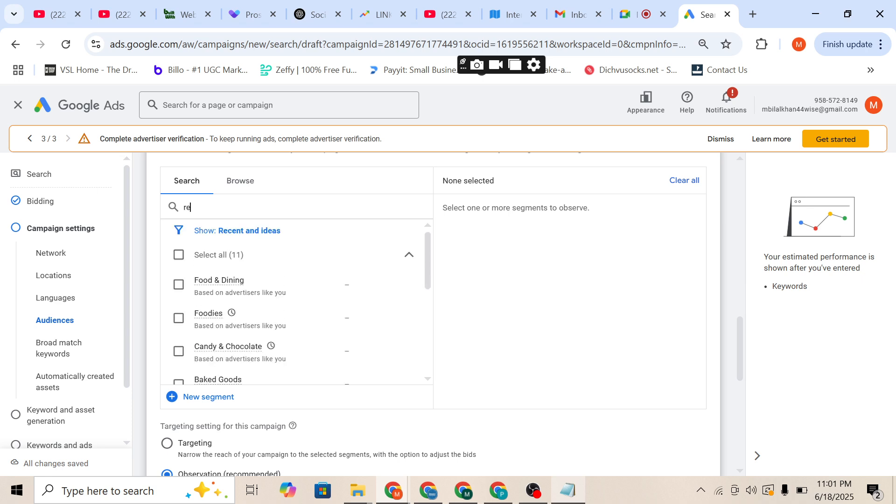
text(ntal cars)
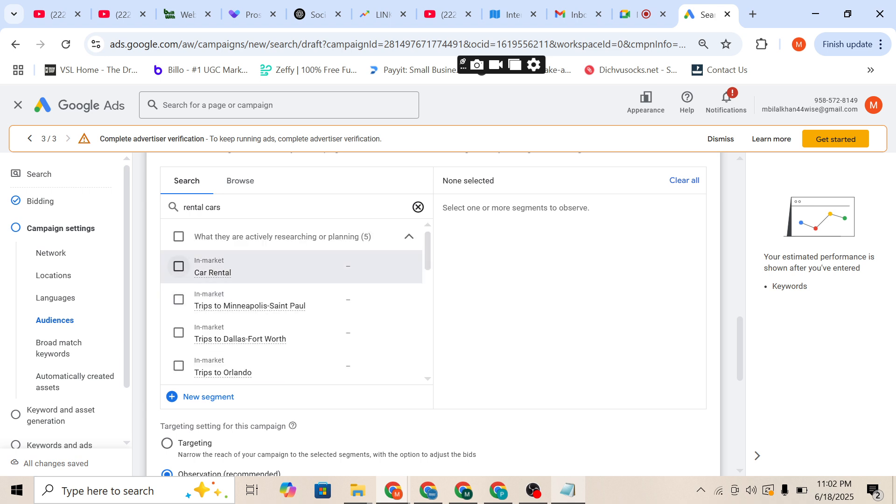
click(178, 266)
- Add the affinity segments Taxi Service Users and Luxury Travelers to the campaign's audience
scroll(280, 327, down, 1)
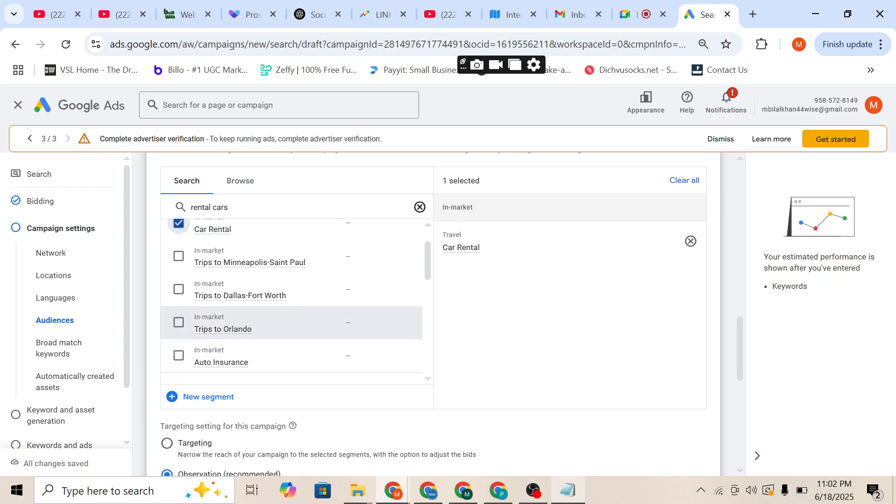
scroll(289, 317, down, 3)
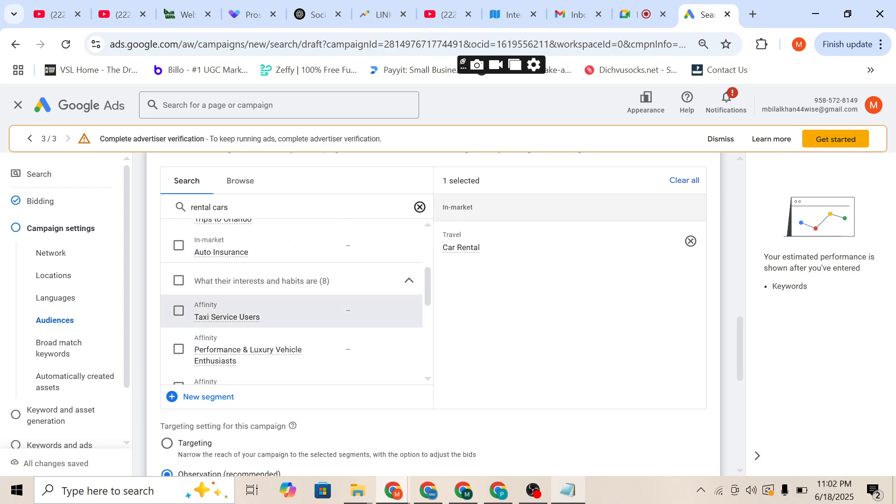
click(179, 311)
scroll(210, 340, down, 1)
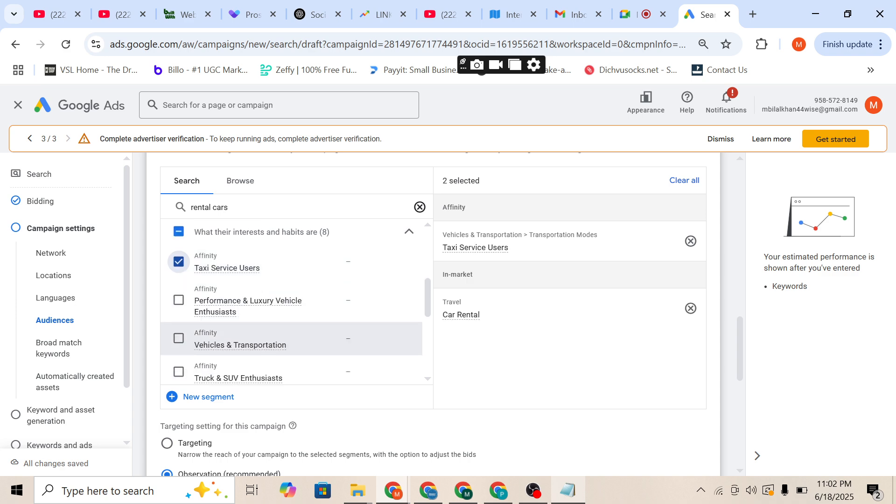
mouse_move(227, 268)
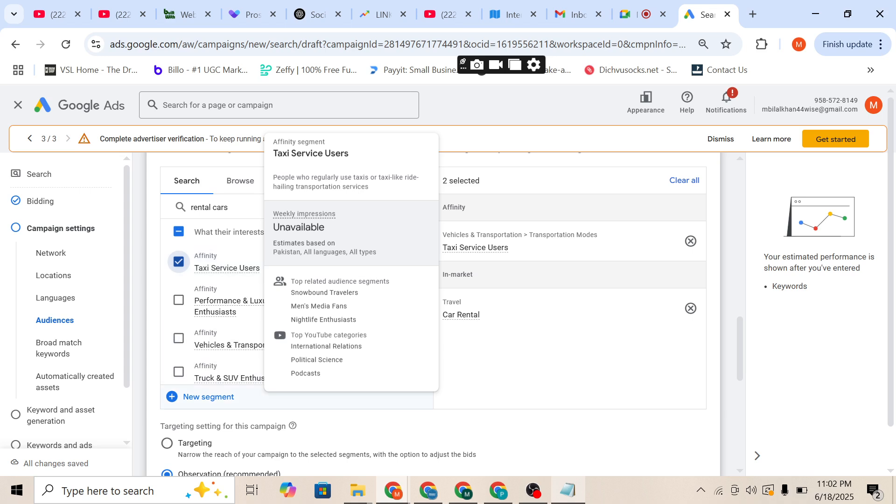
scroll(299, 350, down, 1)
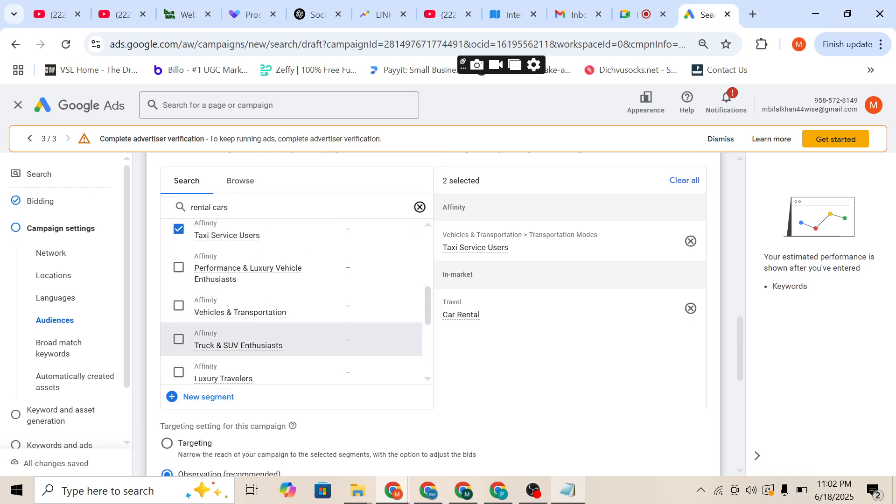
scroll(299, 350, down, 2)
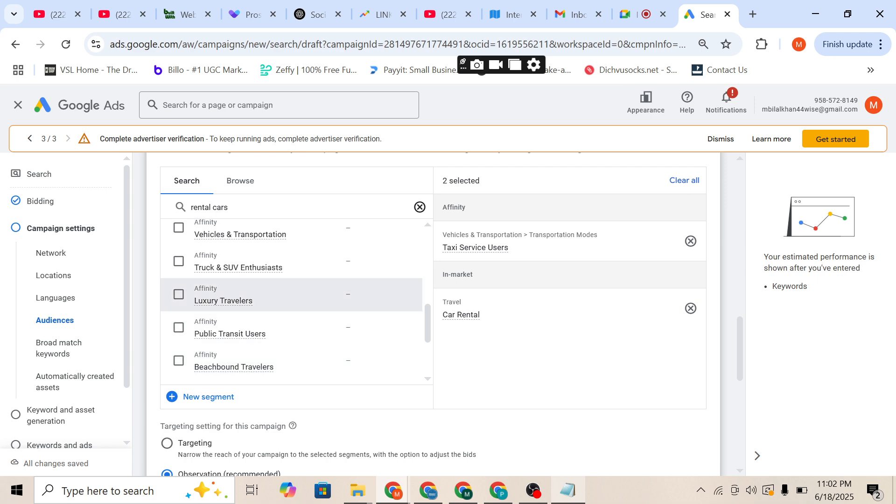
click(179, 294)
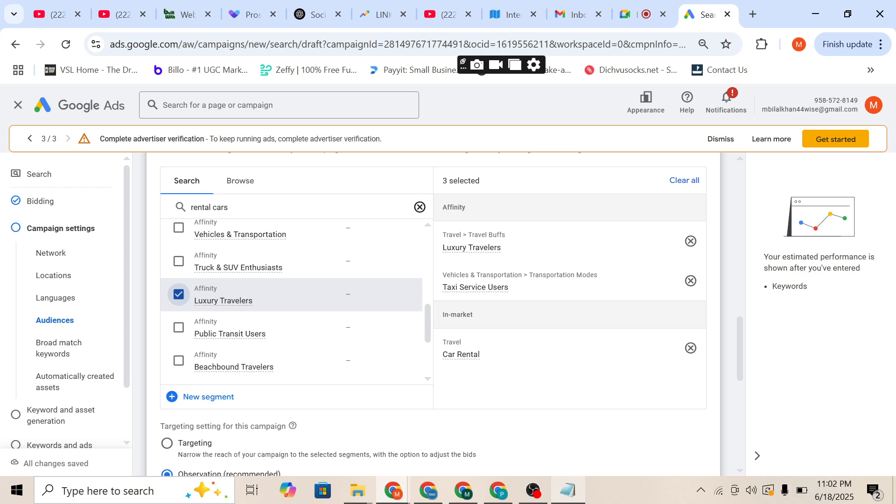
- Examine the remaining audience segments, the targeting setting, the broad match keywords note and the automatically created assets options
scroll(292, 339, down, 3)
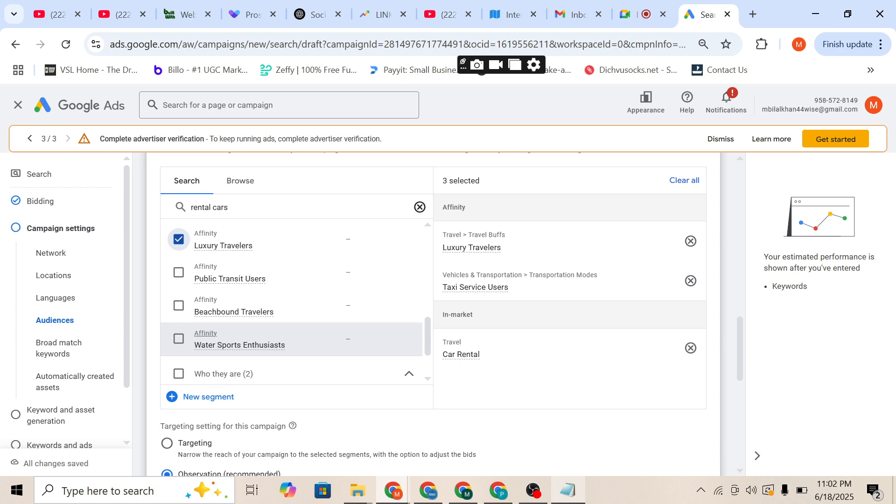
scroll(291, 304, down, 5)
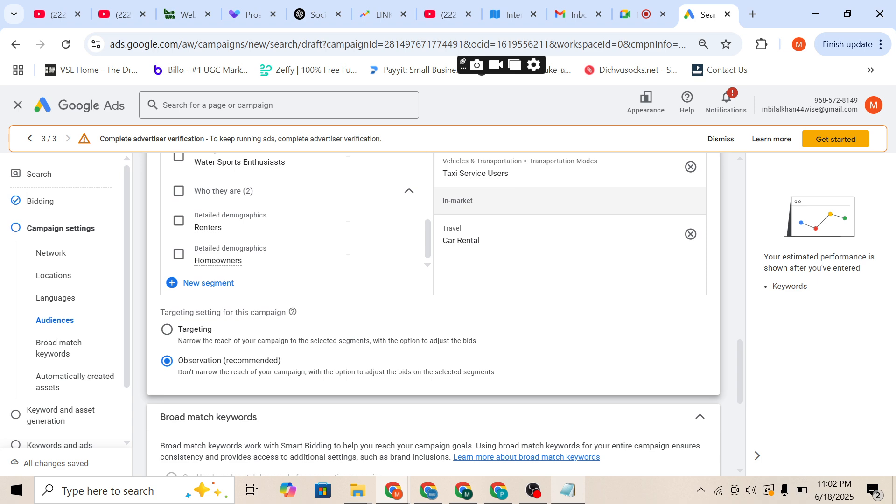
scroll(433, 313, down, 4)
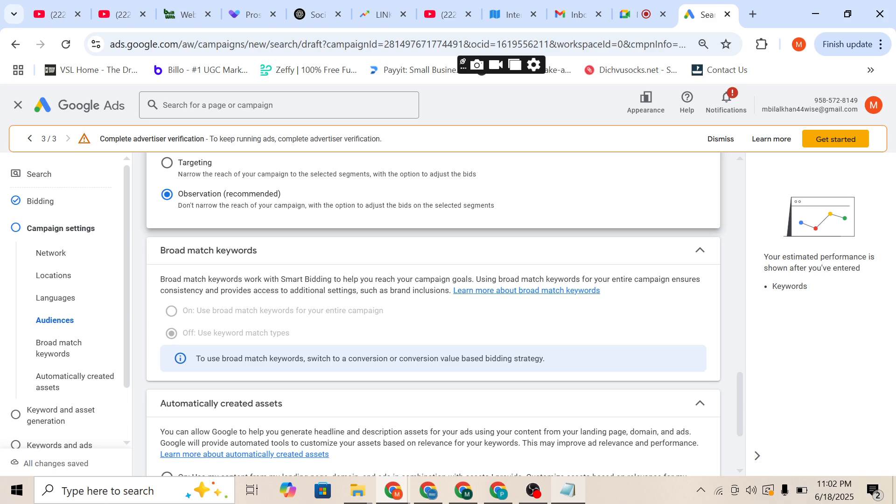
drag(346, 358, 404, 359)
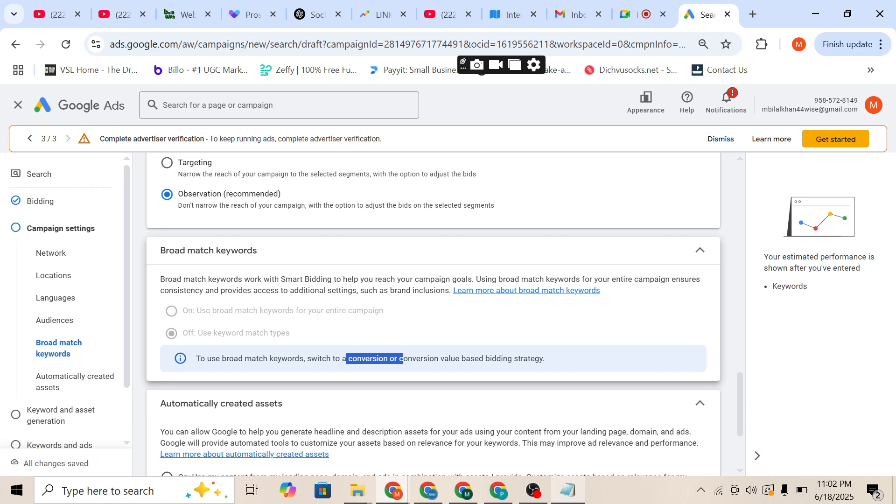
scroll(442, 314, down, 1)
scroll(443, 314, down, 2)
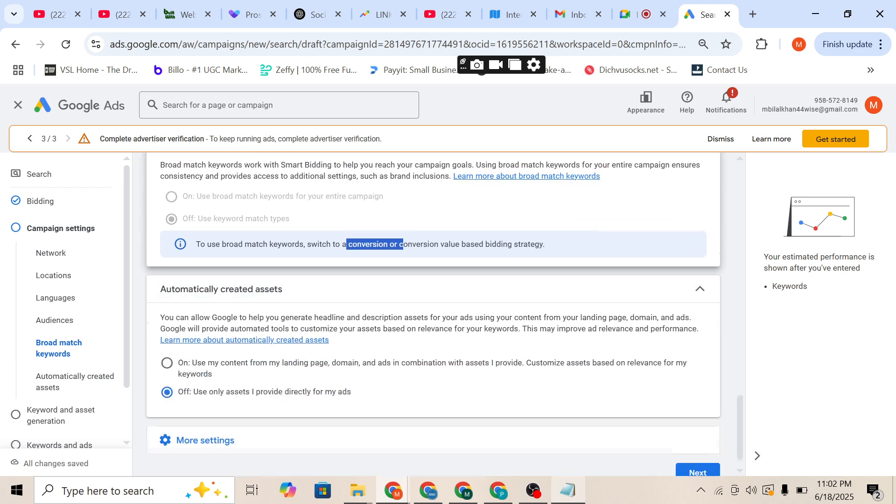
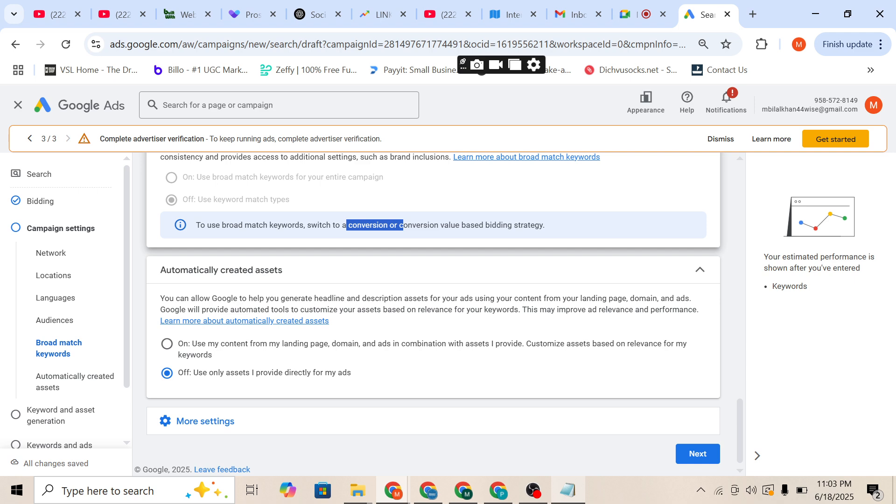
- Try turning on automatically created assets and return the option to Off: Use only assets I provide directly for my ads
click(205, 421)
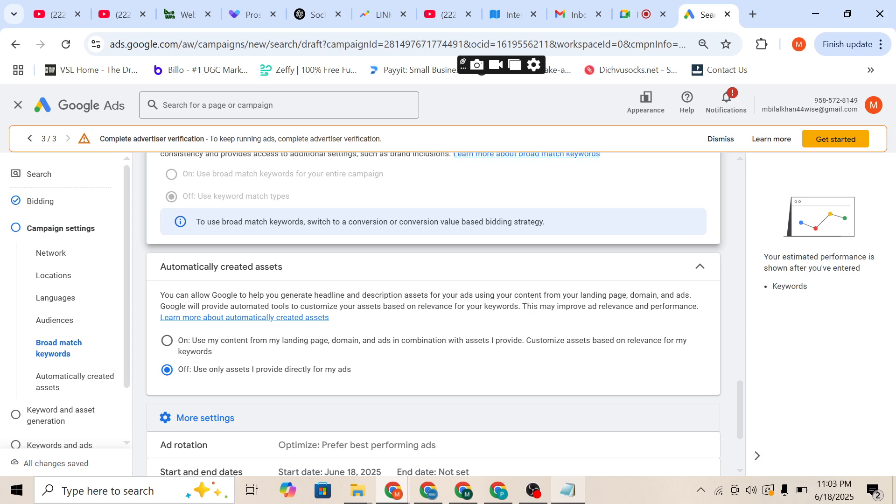
click(168, 341)
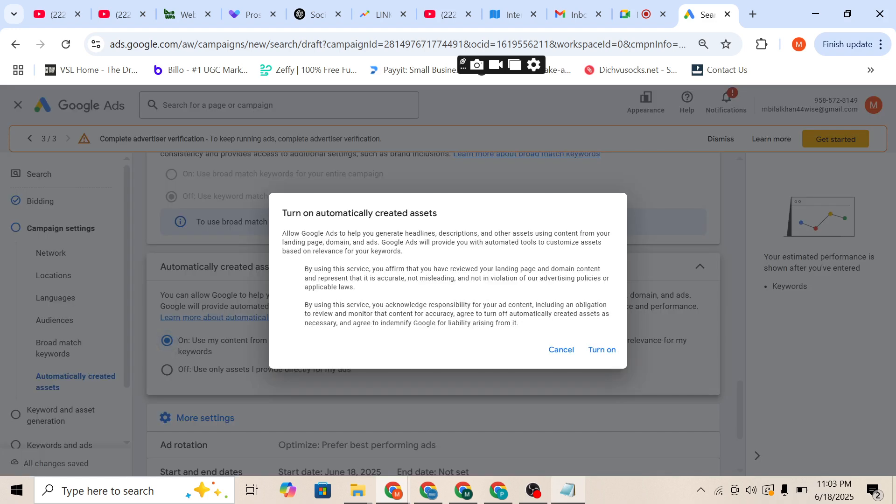
click(602, 349)
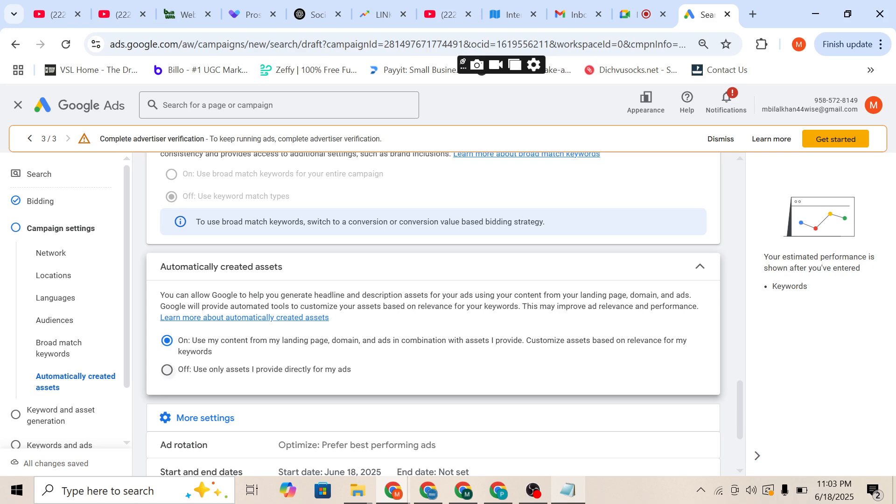
click(167, 370)
- Open the Ad rotation settings and review the available rotation options
scroll(420, 336, down, 3)
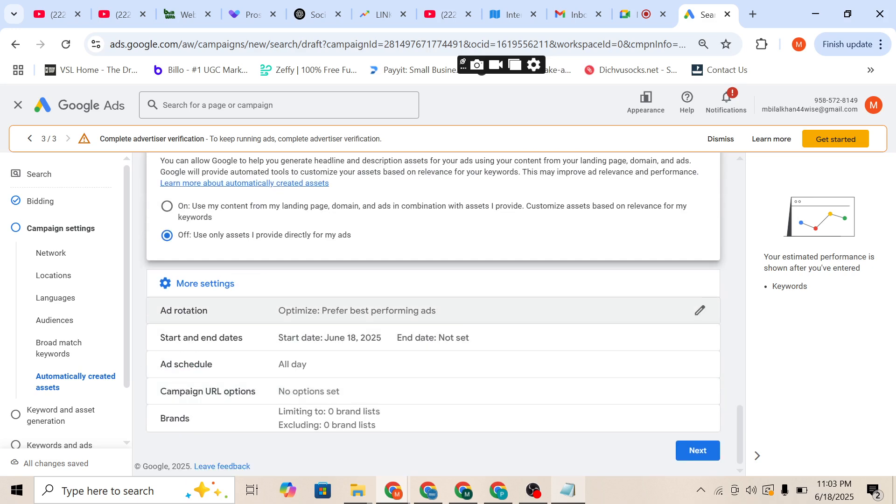
click(420, 310)
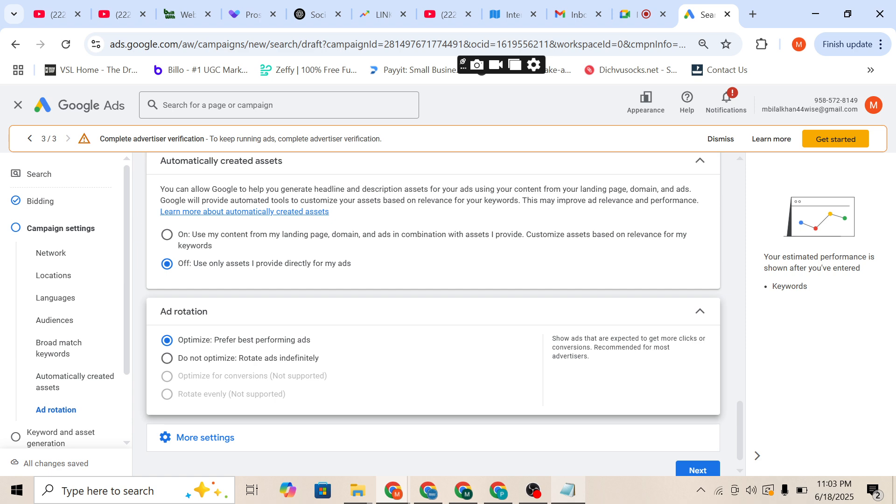
scroll(420, 304, down, 1)
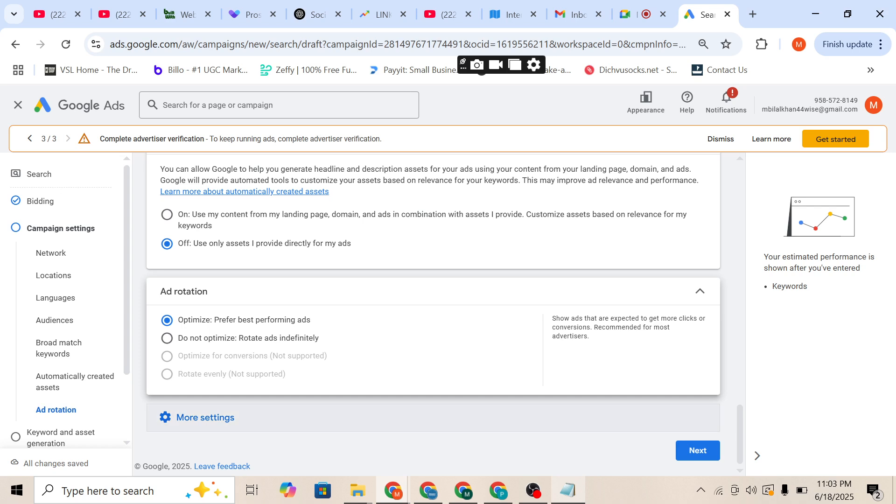
- Set the ad schedule to Mondays - Fridays and add a second schedule entry for Sundays
click(206, 417)
scroll(205, 392, down, 3)
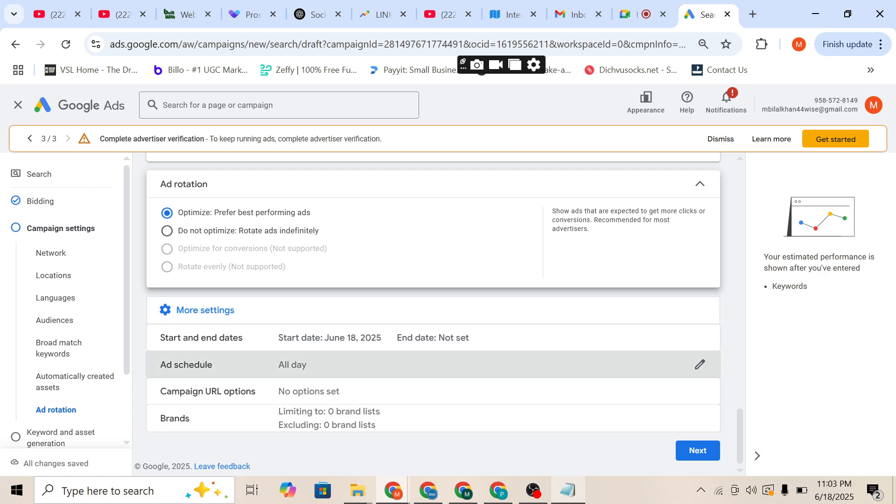
click(217, 366)
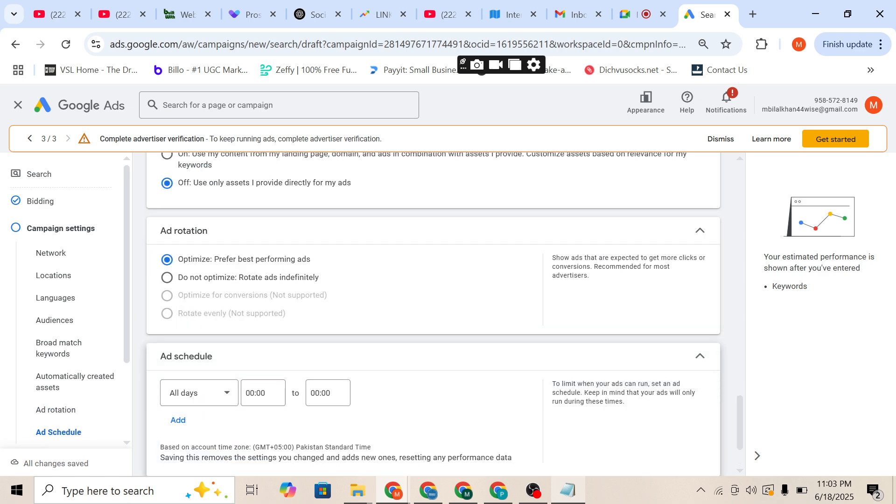
click(199, 393)
click(198, 231)
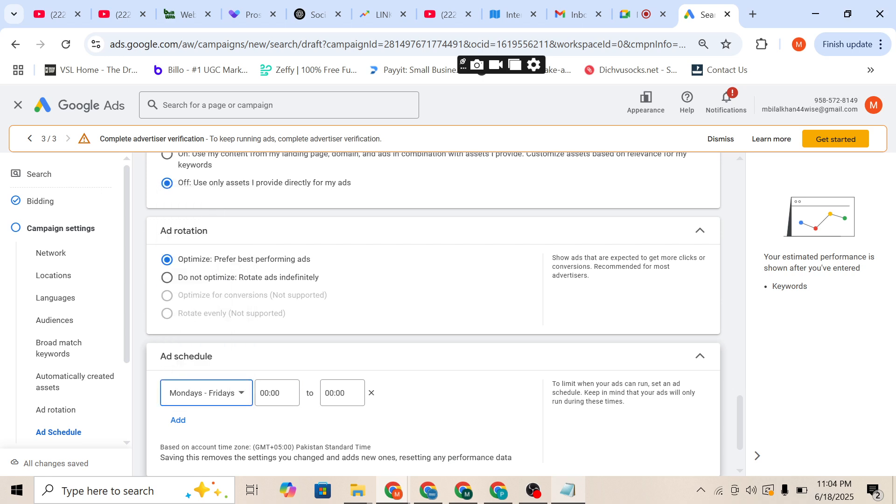
click(178, 420)
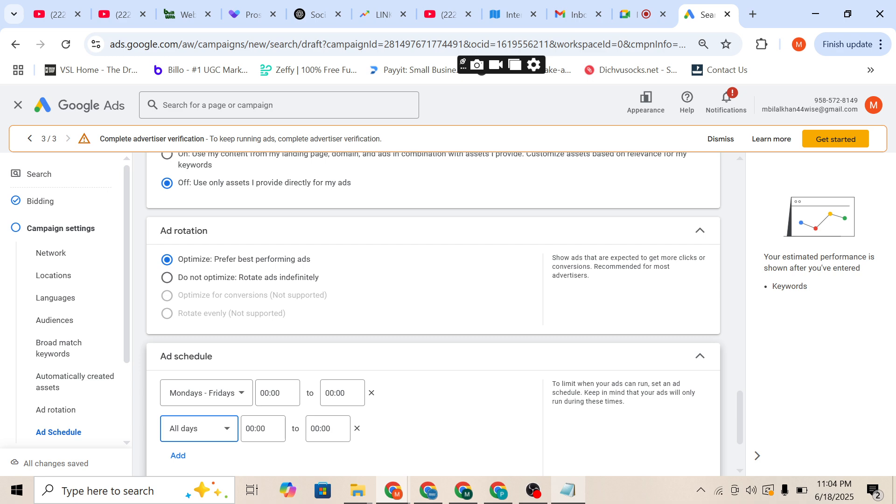
click(199, 428)
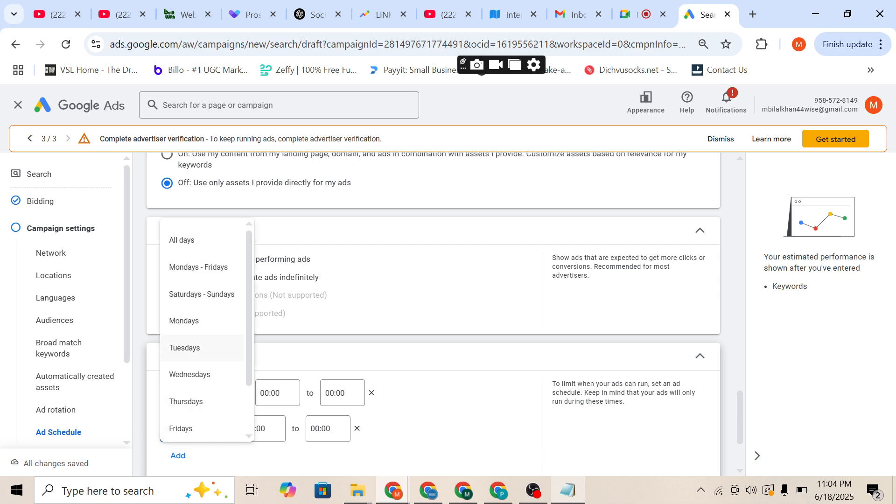
scroll(201, 340, down, 2)
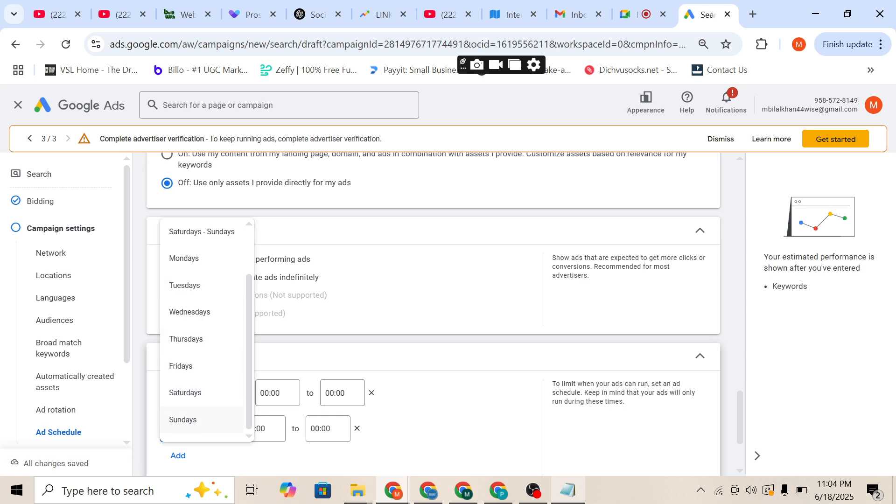
click(182, 419)
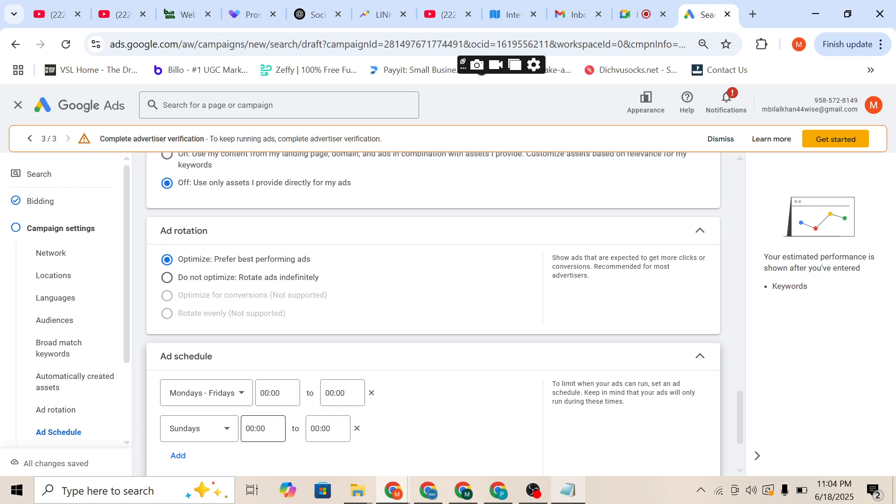
- Check the remaining additional settings and proceed from the campaign settings to keyword and asset generation
scroll(433, 312, down, 3)
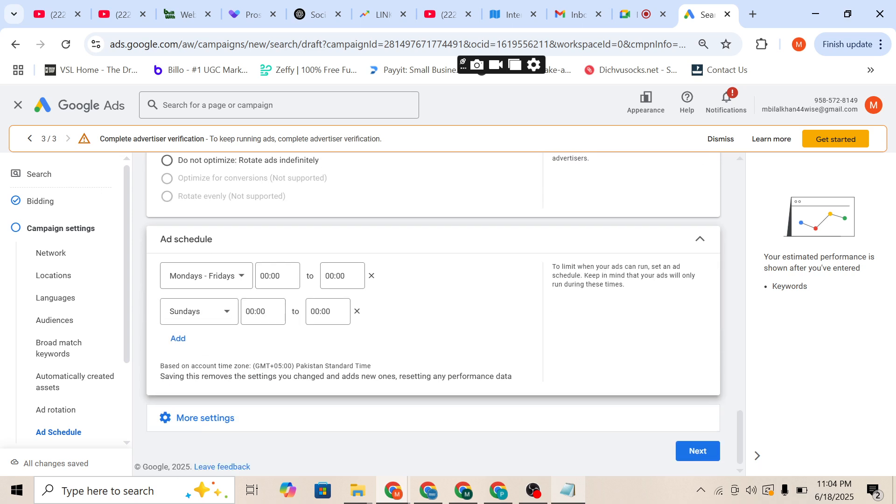
click(205, 417)
scroll(205, 418, down, 2)
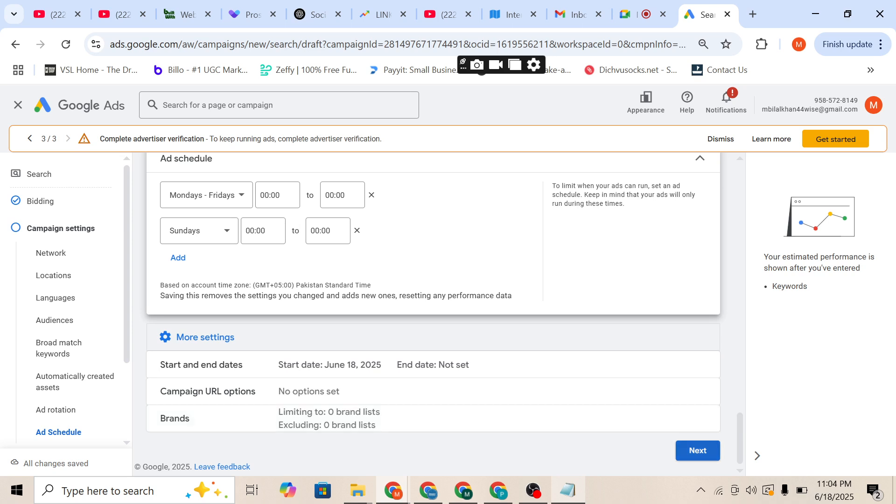
click(698, 451)
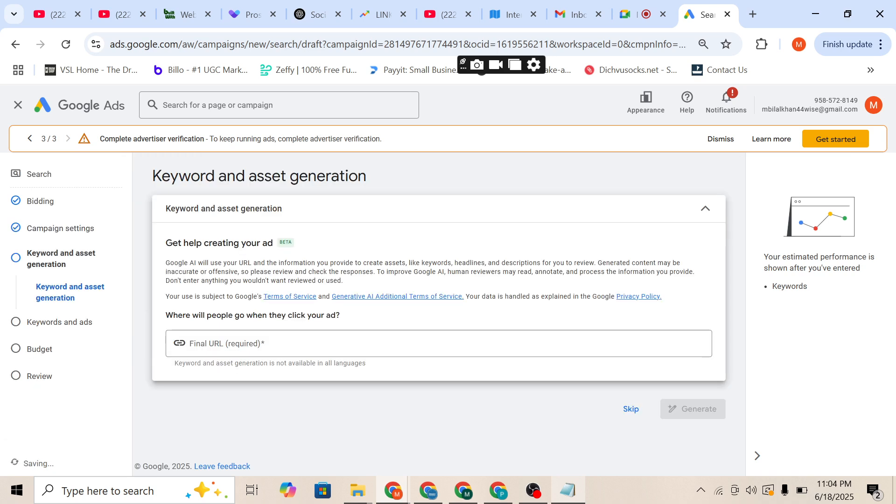
click(439, 343)
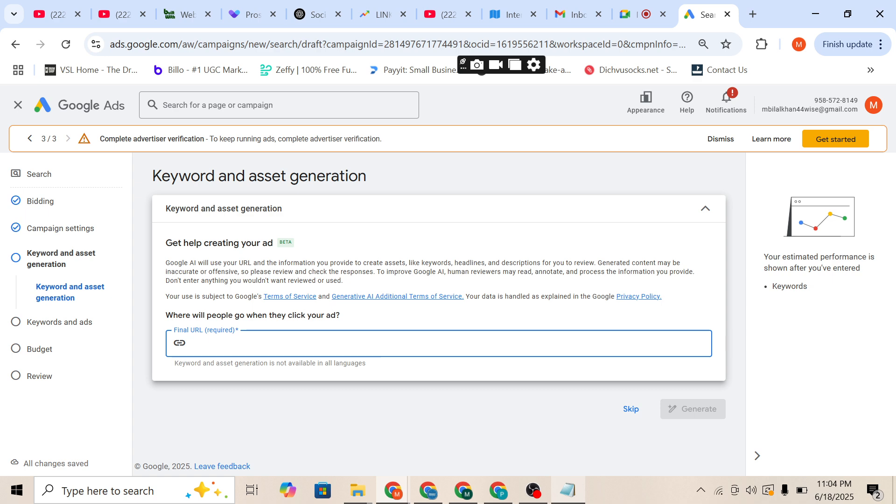
text(www)
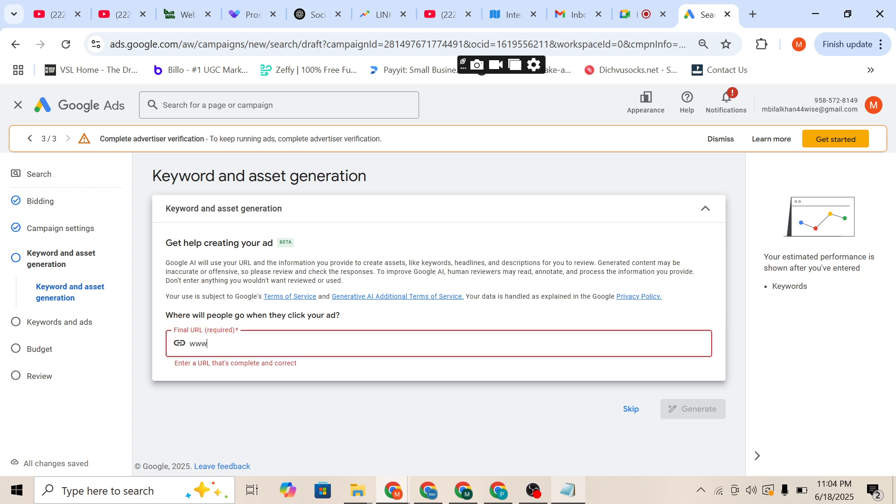
text(.daraz)
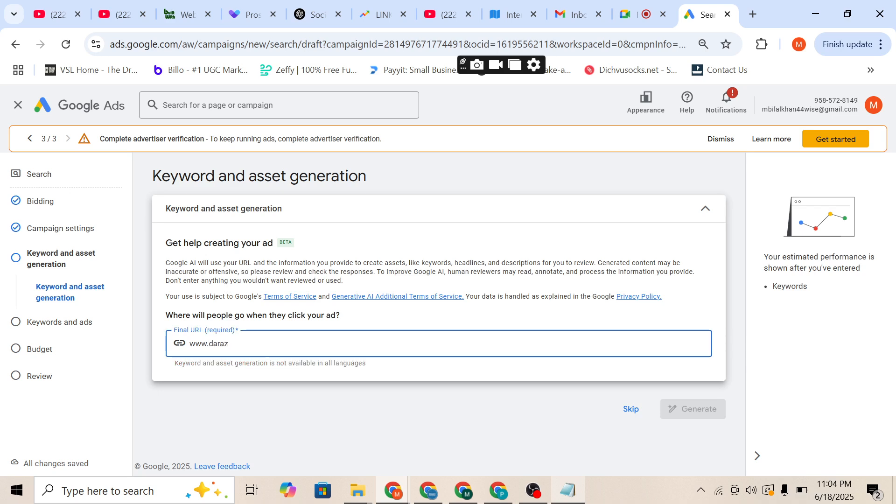
text(.pk)
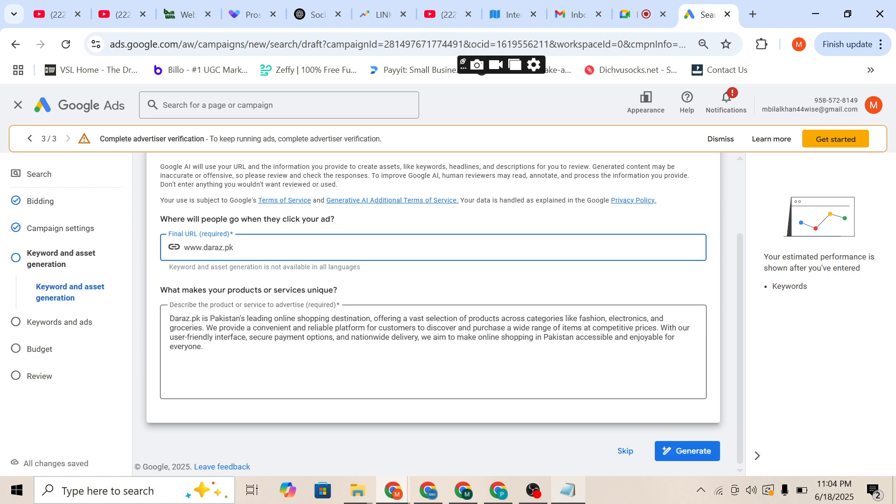
click(687, 451)
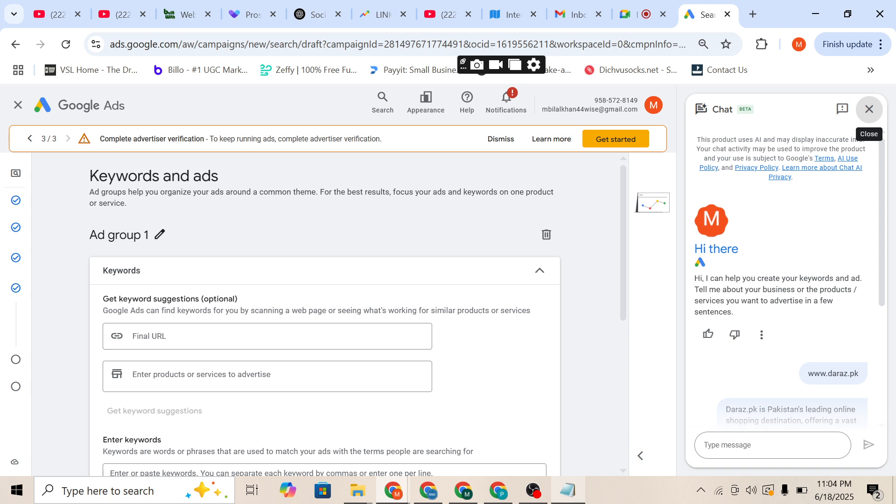
click(869, 109)
- Examine the ad group's keyword entry area and the ad's final URL, display path, calls and preview sections
scroll(813, 187, down, 6)
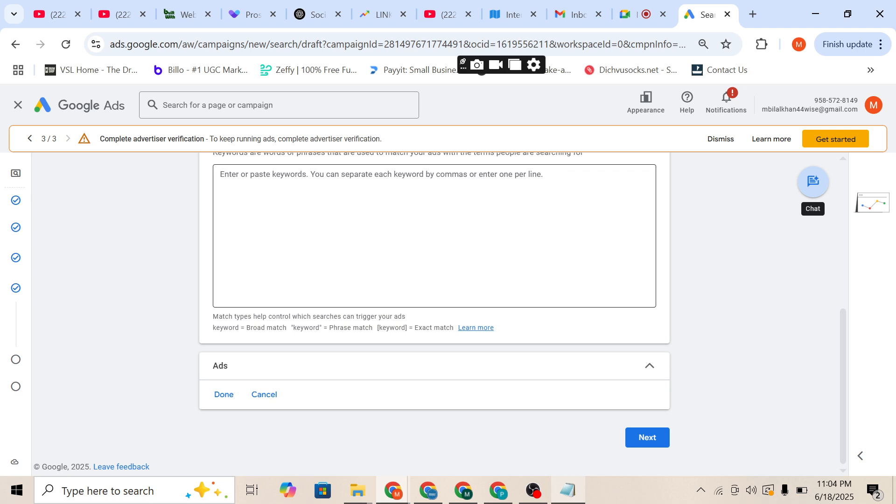
scroll(813, 187, down, 1)
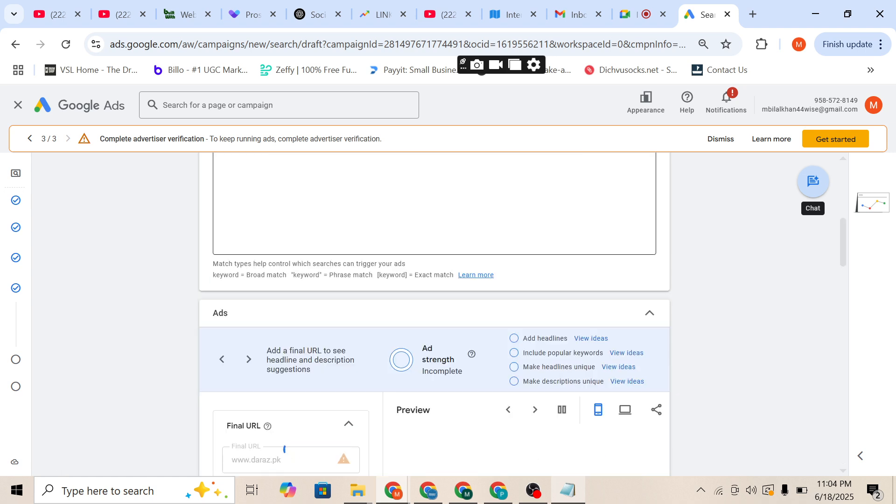
scroll(813, 187, down, 4)
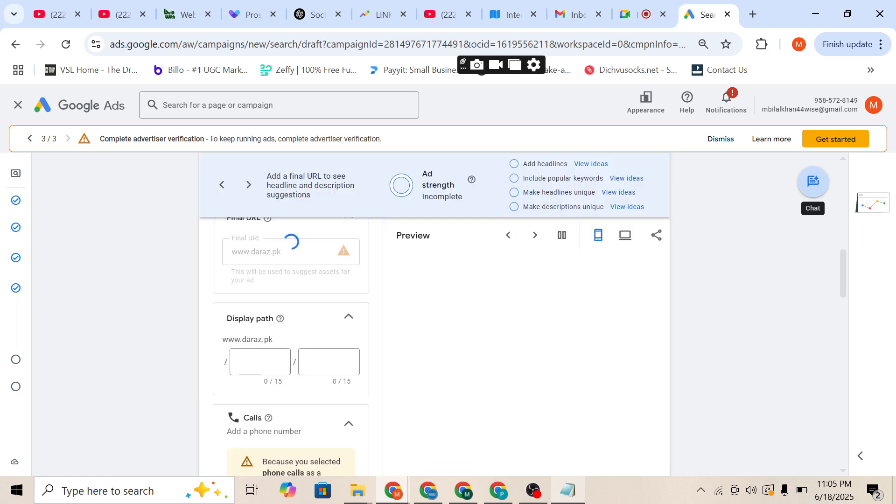
scroll(813, 187, up, 2)
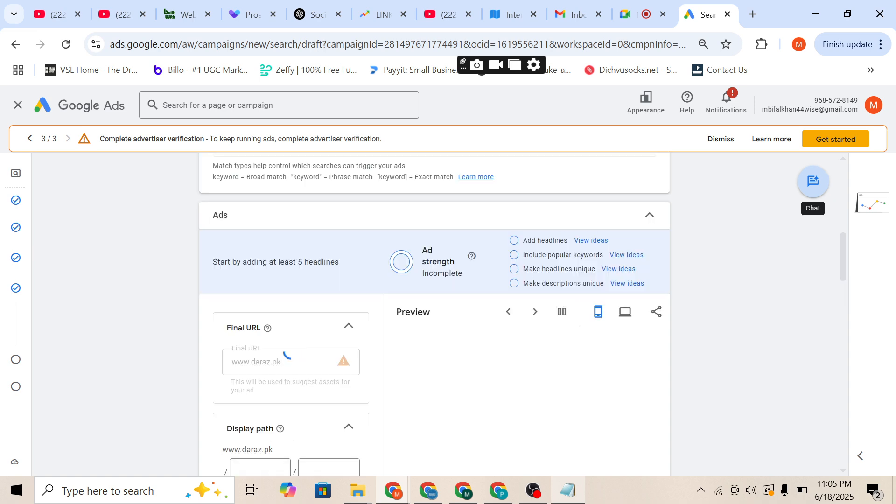
scroll(813, 182, up, 1)
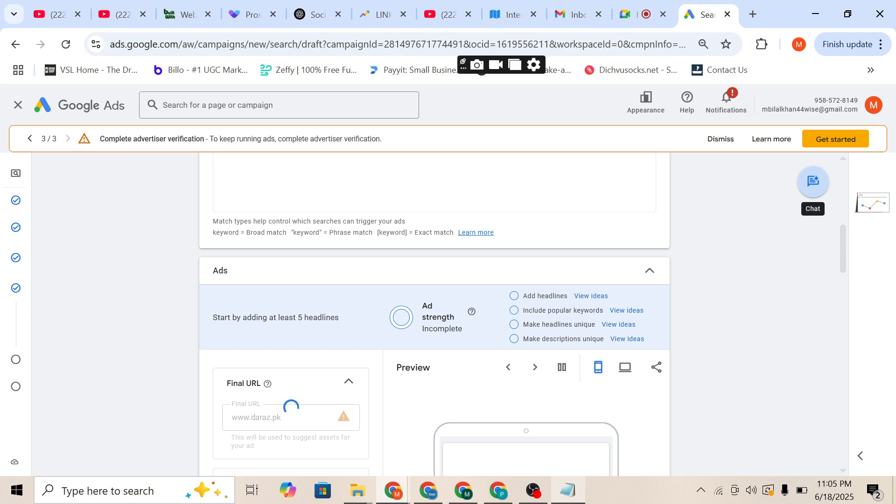
scroll(813, 182, down, 3)
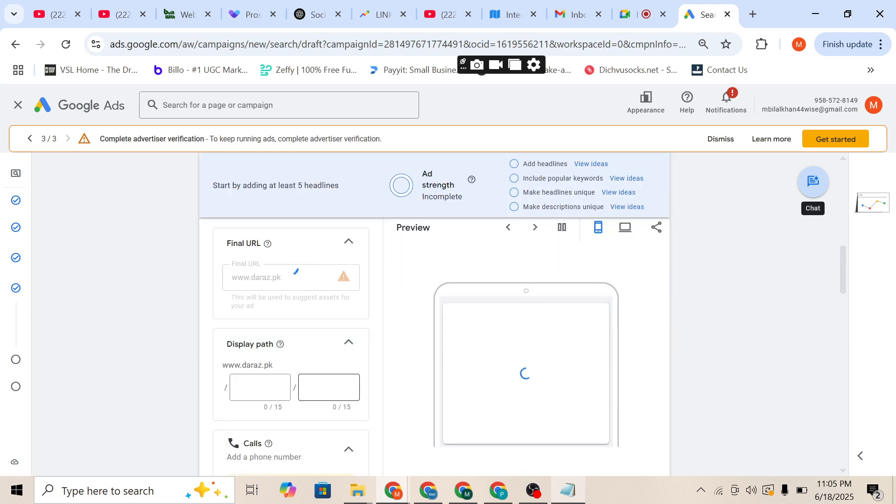
scroll(813, 182, down, 1)
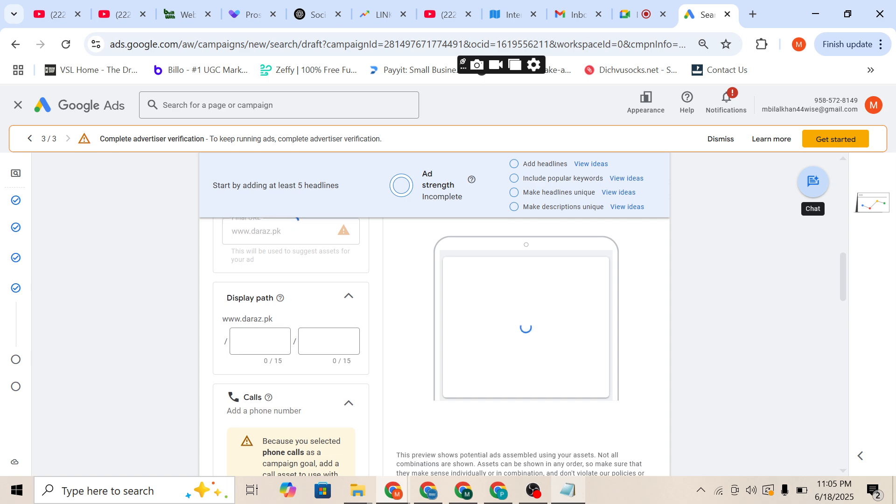
- Switch to the Google Meet call to check it and return to the Google Ads campaign draft
click(638, 15)
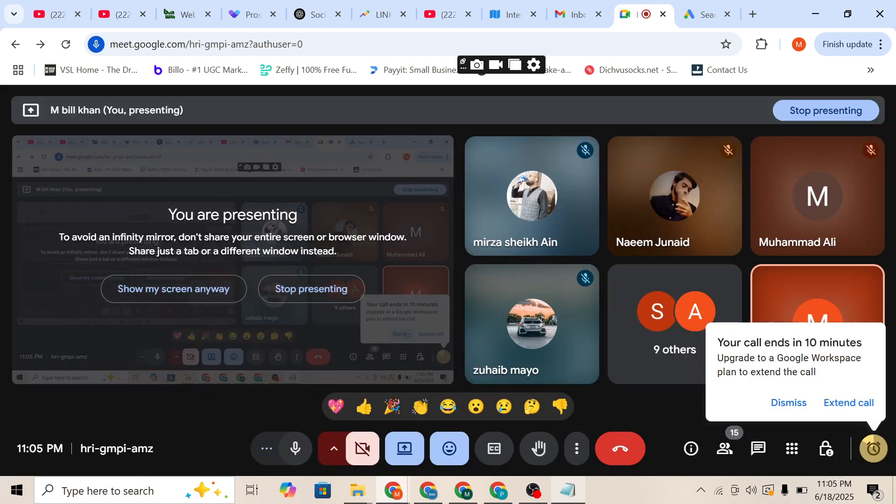
click(705, 14)
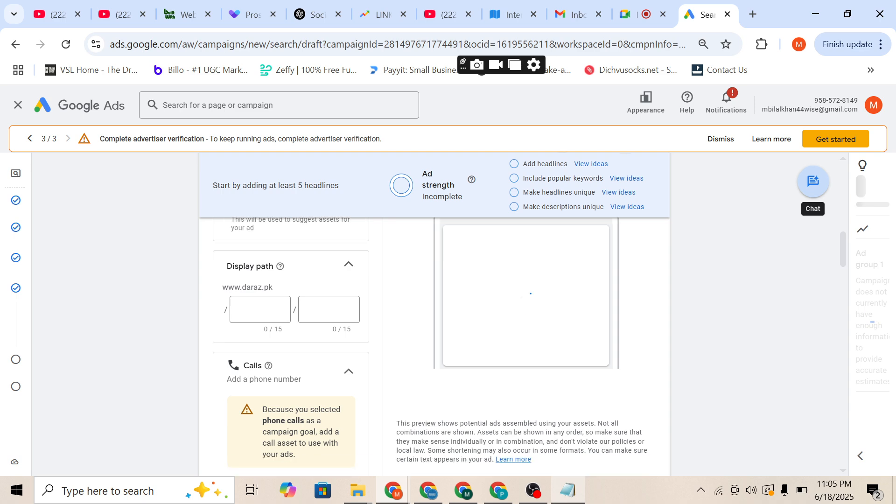
- Examine the ad's calls section, suggested headline keywords and the full list of generated headlines
scroll(434, 313, down, 3)
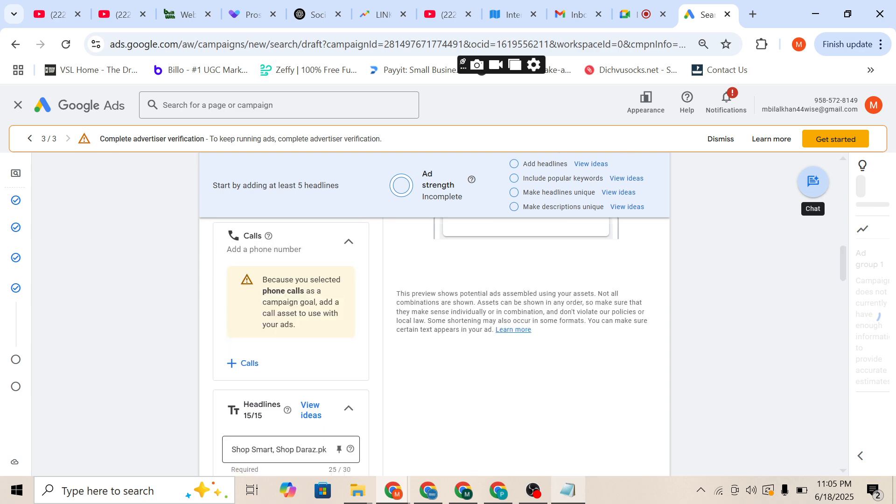
scroll(434, 313, down, 3)
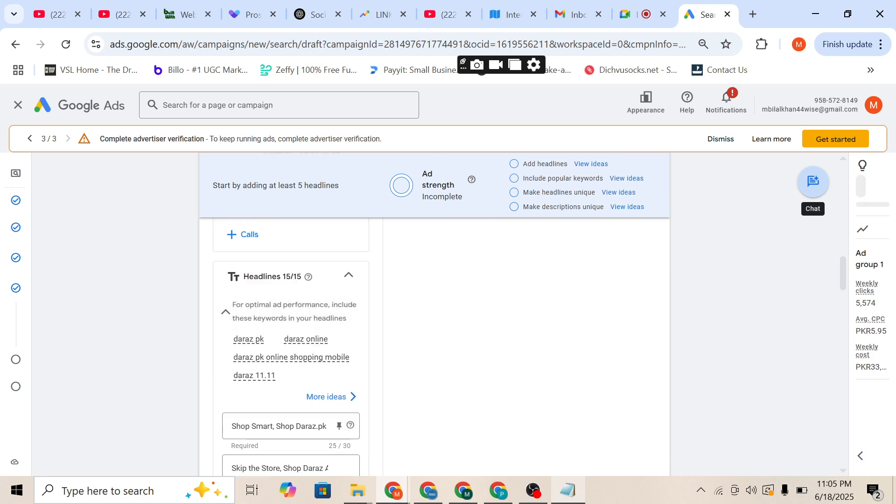
scroll(434, 312, down, 4)
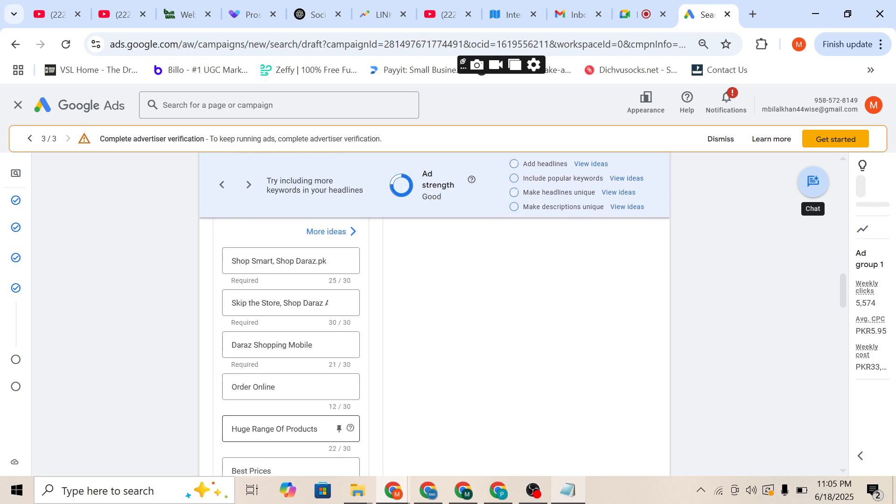
scroll(289, 434, down, 2)
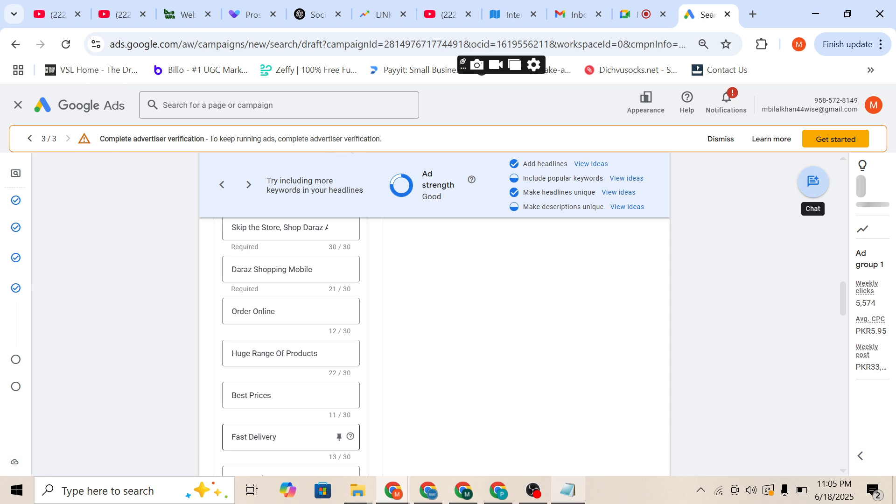
scroll(289, 345, down, 3)
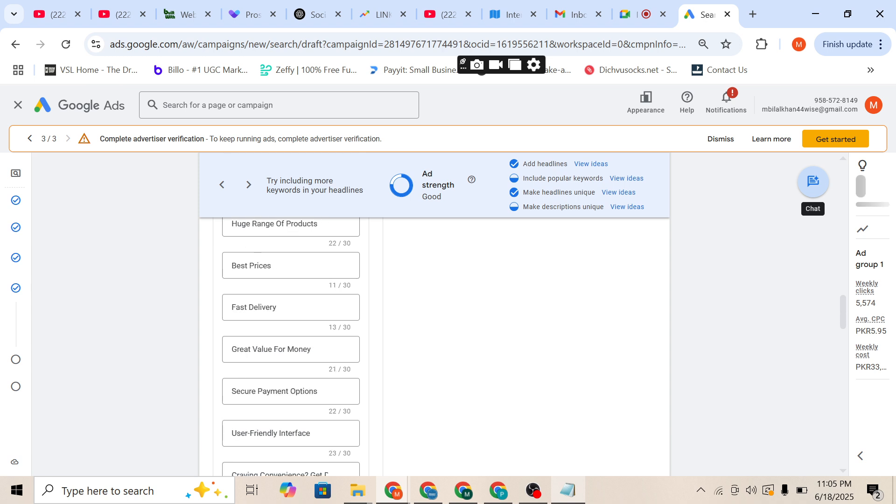
scroll(289, 410, down, 2)
scroll(290, 416, down, 6)
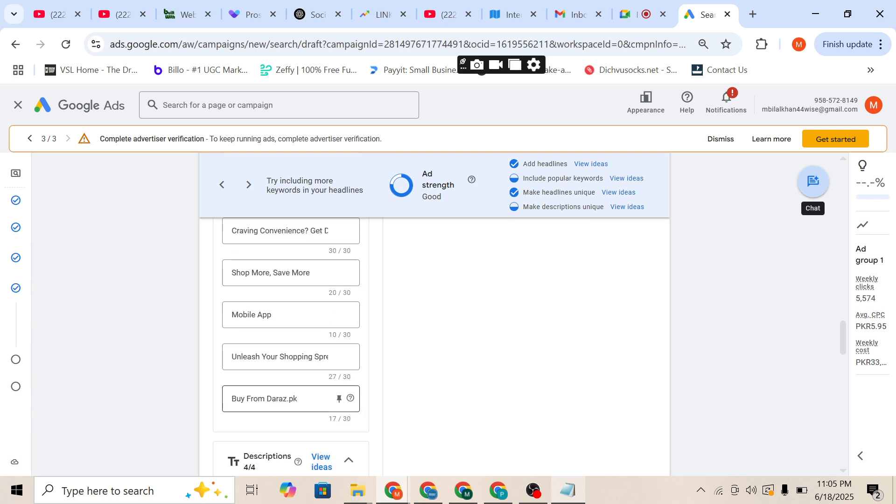
- Examine the ad's descriptions, images, business name and logos, sitelinks and callouts, and recheck the keyword section above
scroll(289, 415, down, 4)
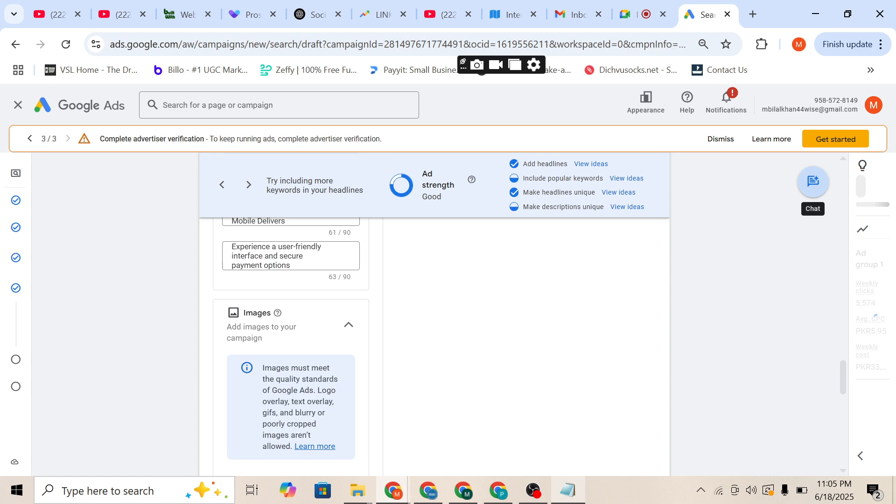
scroll(289, 350, down, 4)
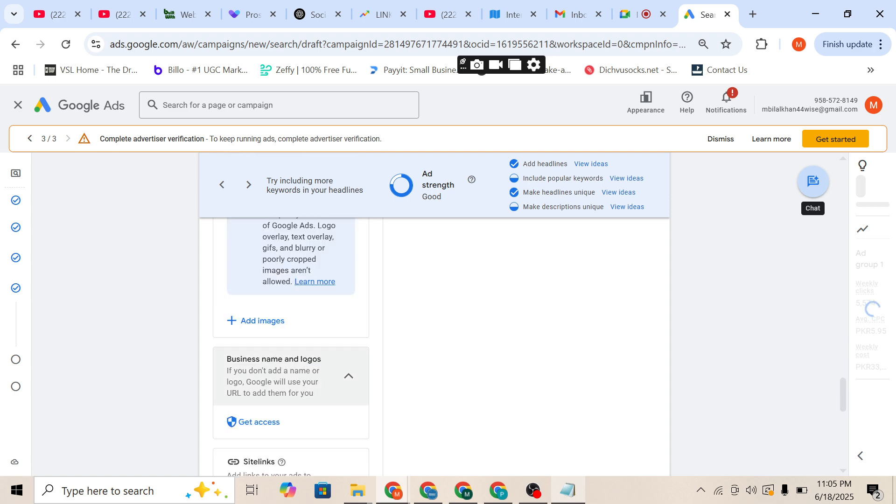
scroll(289, 355, down, 1)
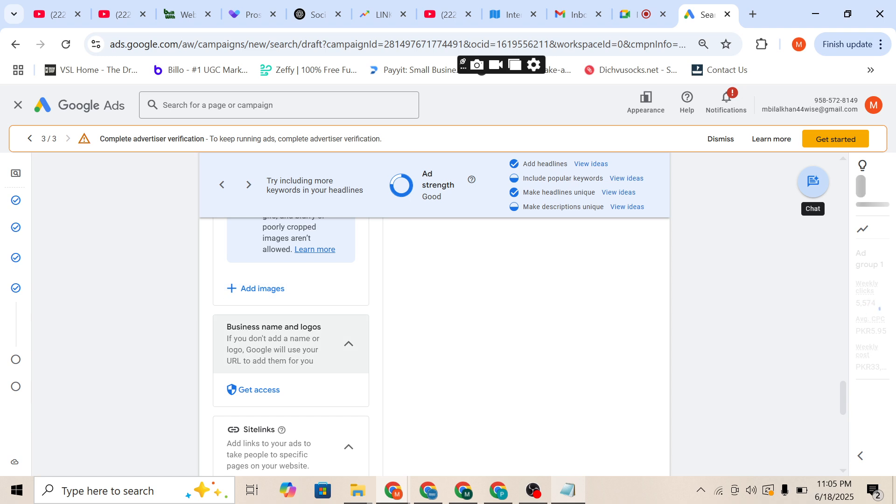
scroll(290, 354, down, 4)
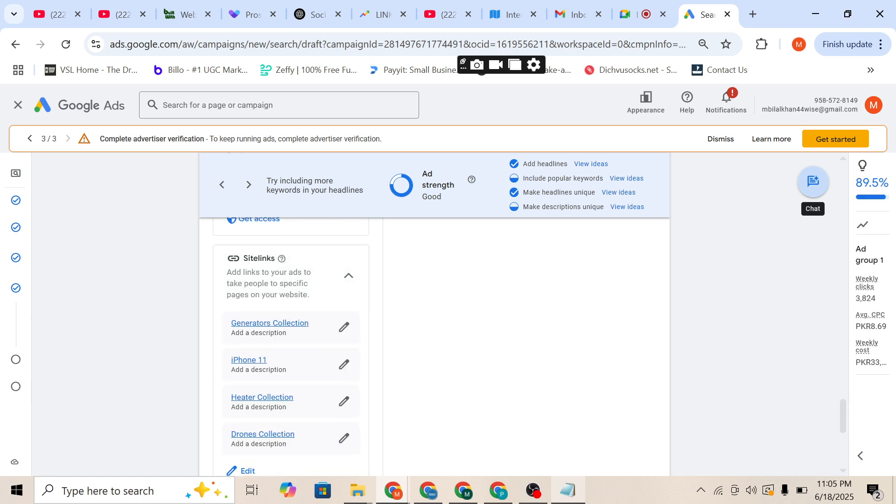
scroll(289, 345, down, 3)
scroll(290, 345, down, 3)
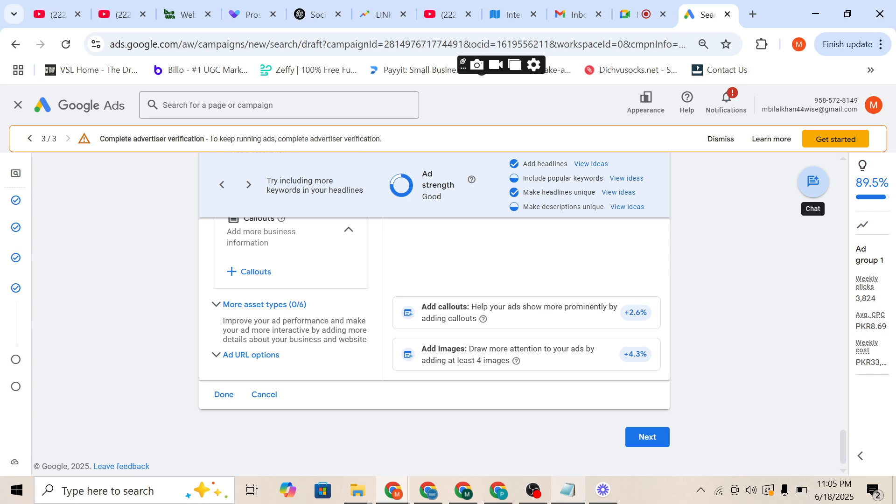
scroll(434, 312, up, 20)
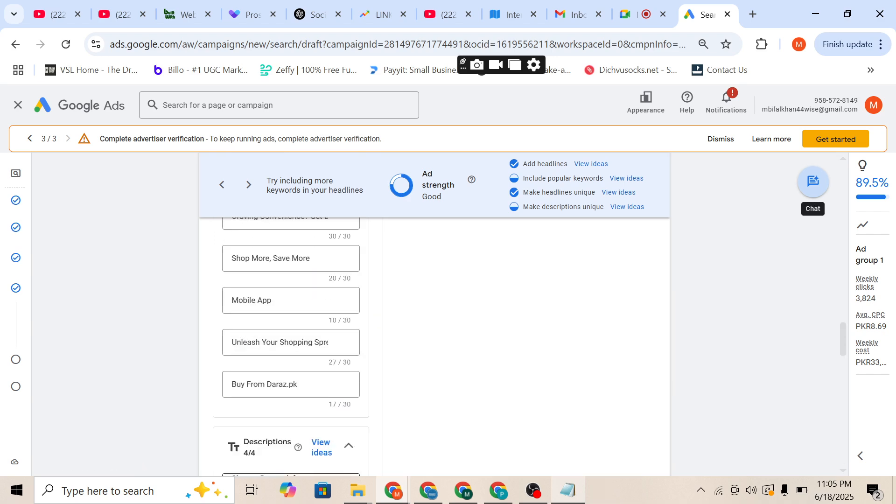
scroll(434, 313, up, 5)
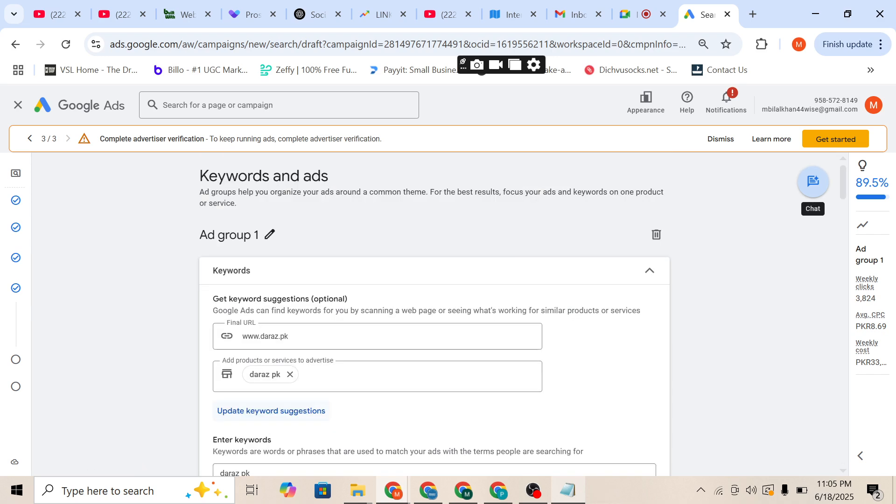
scroll(434, 312, down, 5)
scroll(434, 313, down, 20)
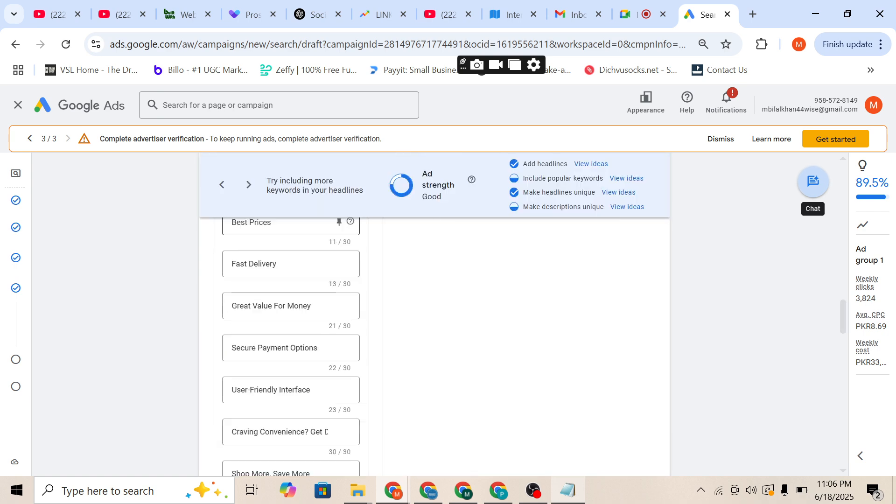
scroll(434, 313, down, 5)
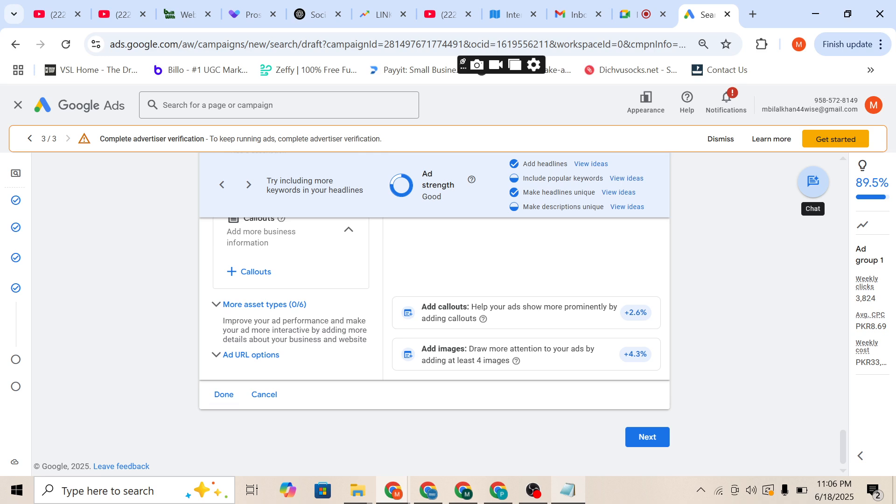
- Finish the ad, proceed from keywords and ads to the budget page, and cancel the identity confirmation
click(223, 394)
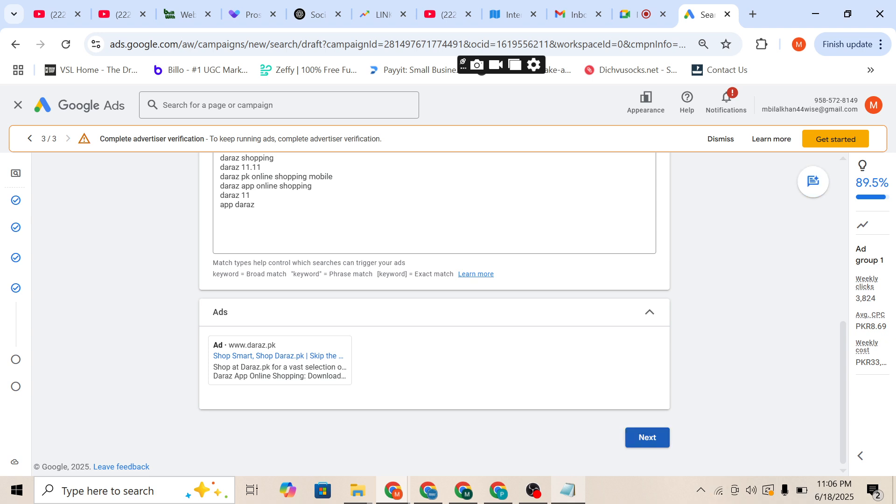
click(647, 437)
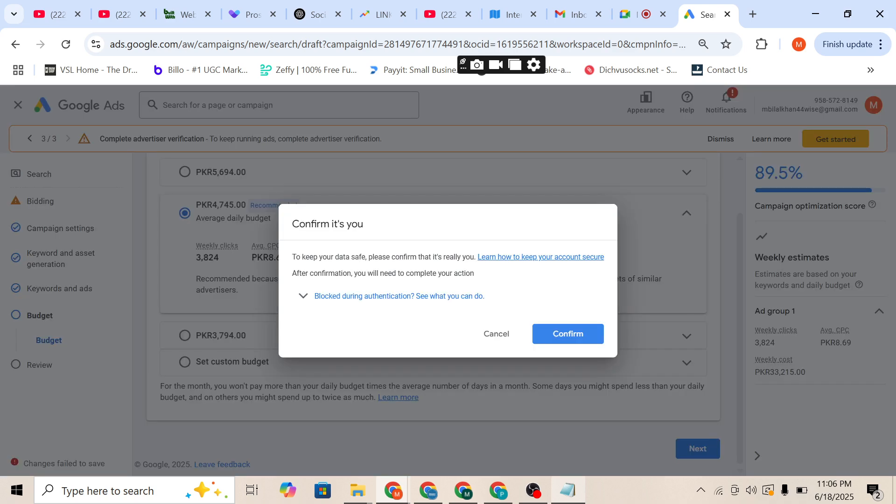
click(496, 333)
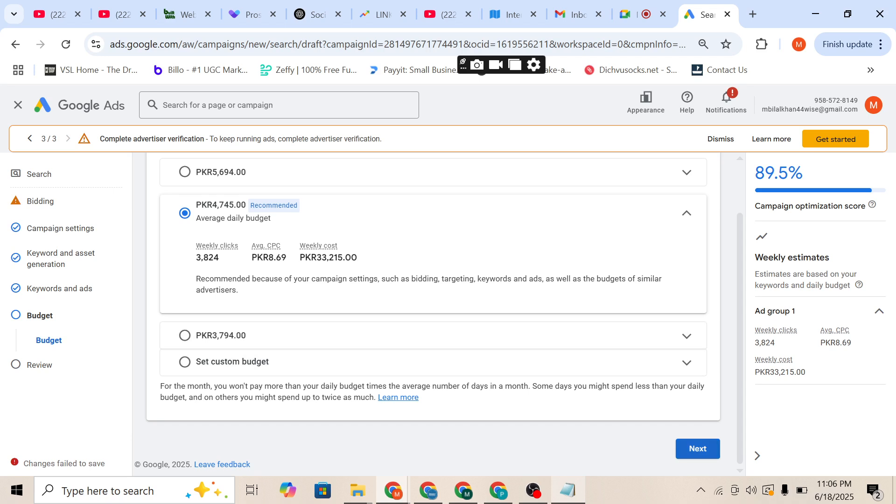
- Keep the recommended PKR4,745.00 average daily budget, proceed to the campaign review, and highlight the campaign optimization score
click(698, 448)
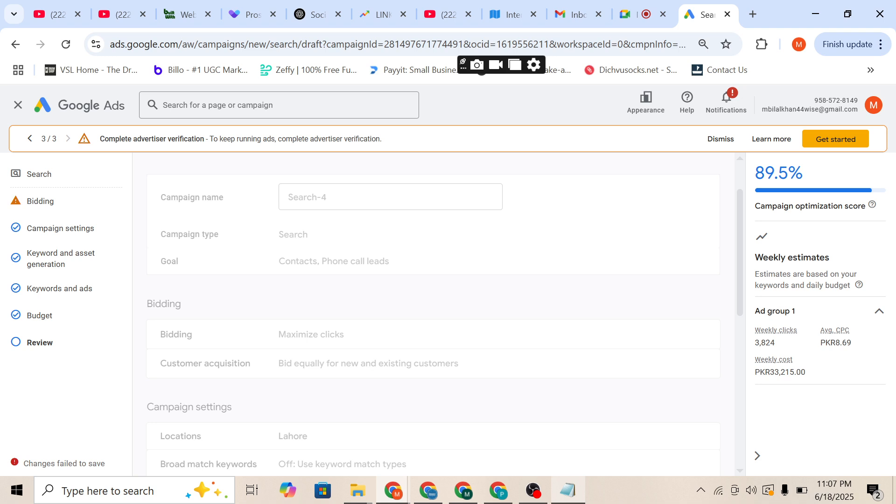
drag(756, 173, 803, 173)
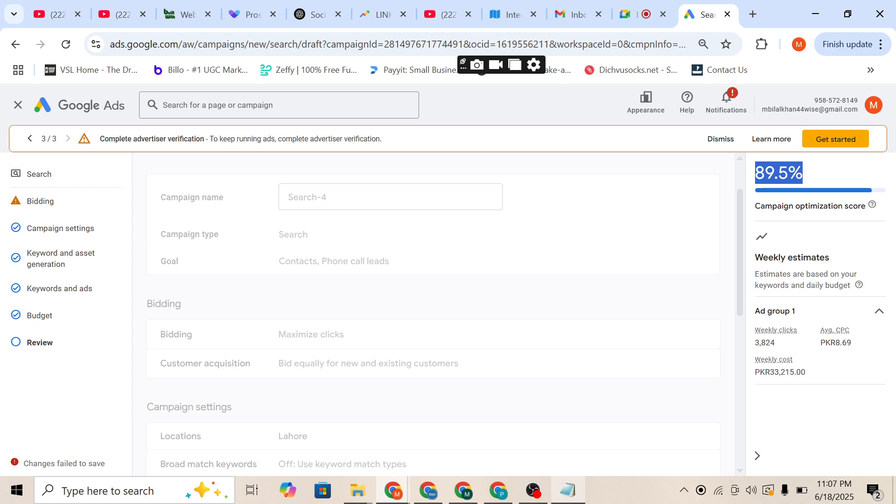
- Switch to the Notepad notes and add the heading "results" a few lines below the airport ad group
click(568, 490)
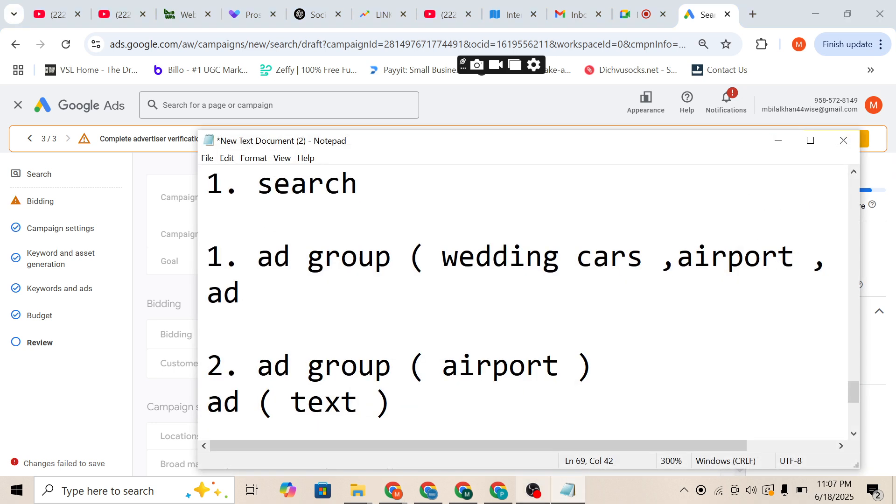
key(Return)
key(Return)
key(Return)
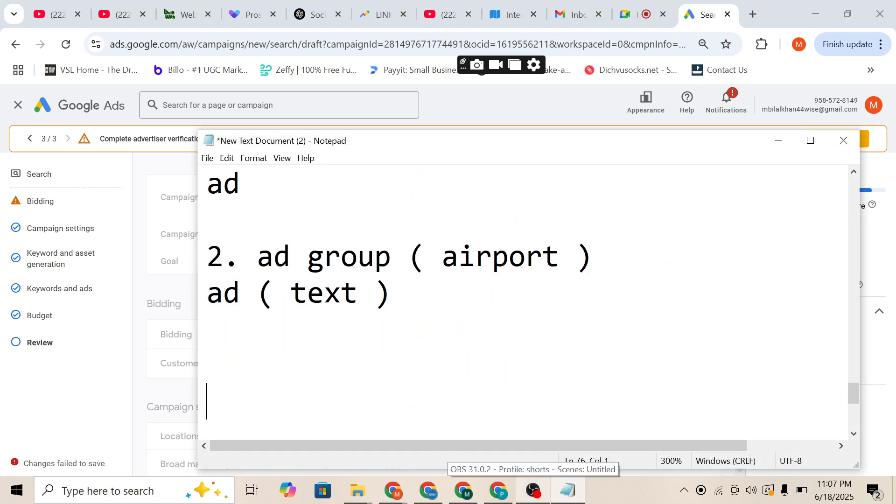
text(resi)
key(BackSpace)
text(ults)
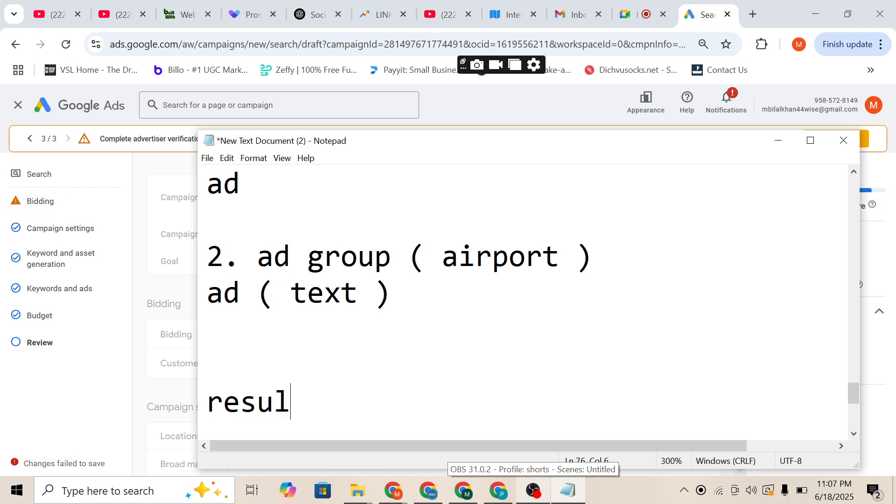
- Start a numbered list under "results" with "1. ctr" and an empty "2." item, then minimize the notes
key(Return)
key(Return)
text(1.)
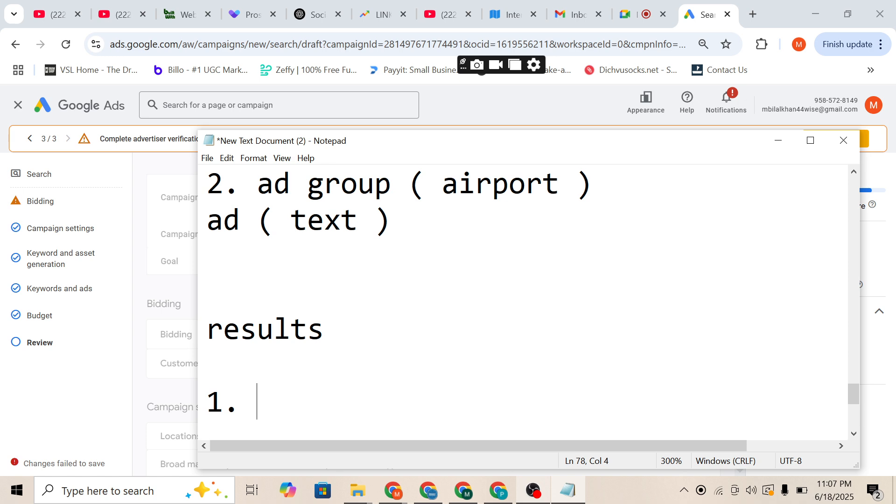
text(ctr)
key(Return)
text(2.)
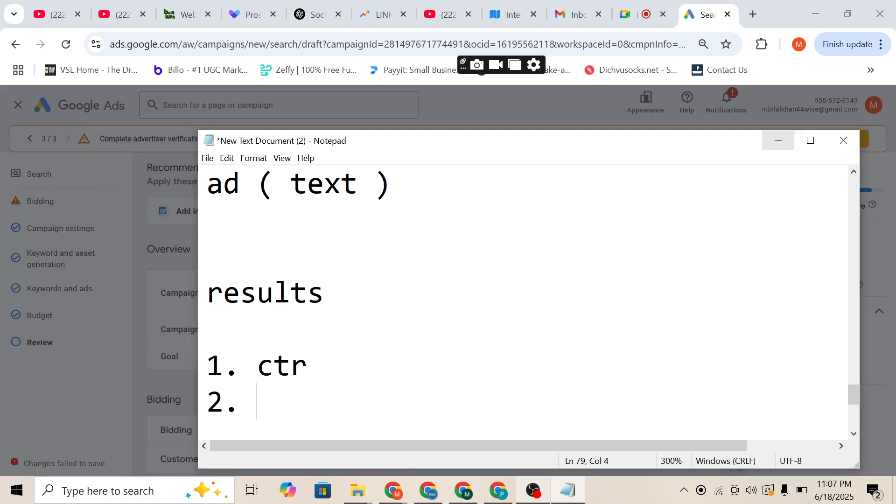
click(779, 141)
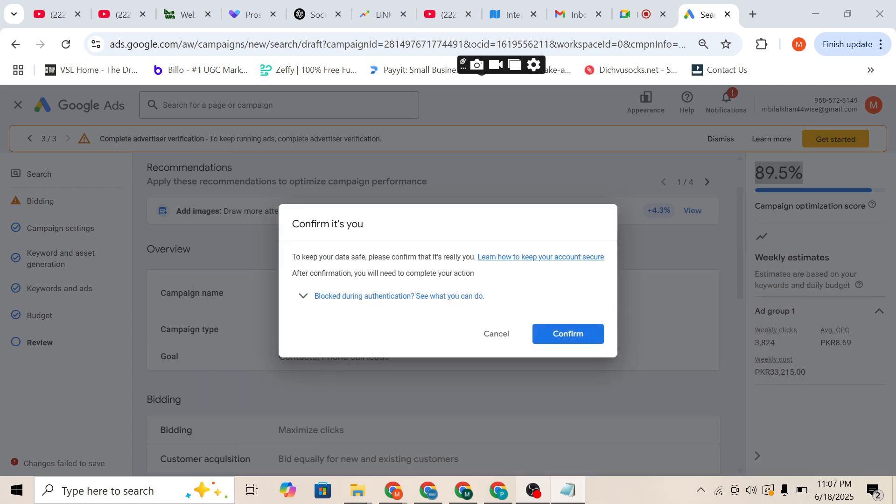
- Cancel the identity confirmation and review the campaign summary from the recommendations and overview down to the budget
click(497, 334)
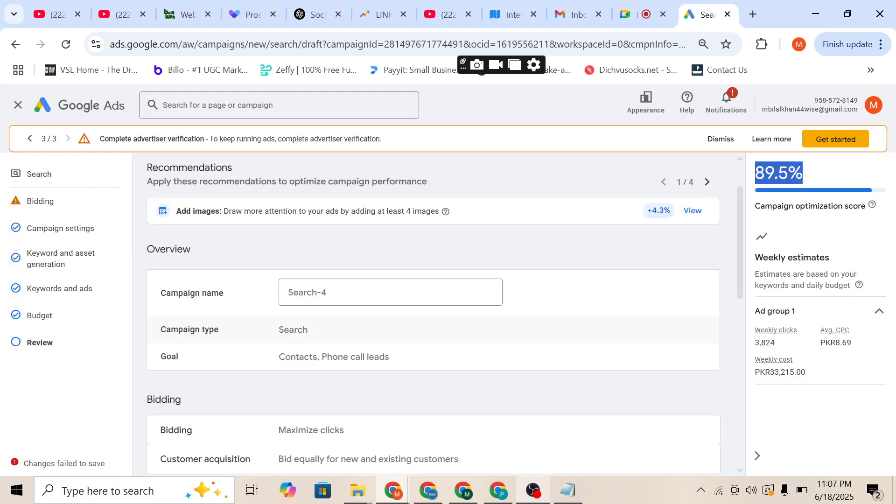
scroll(496, 334, down, 8)
scroll(496, 340, up, 10)
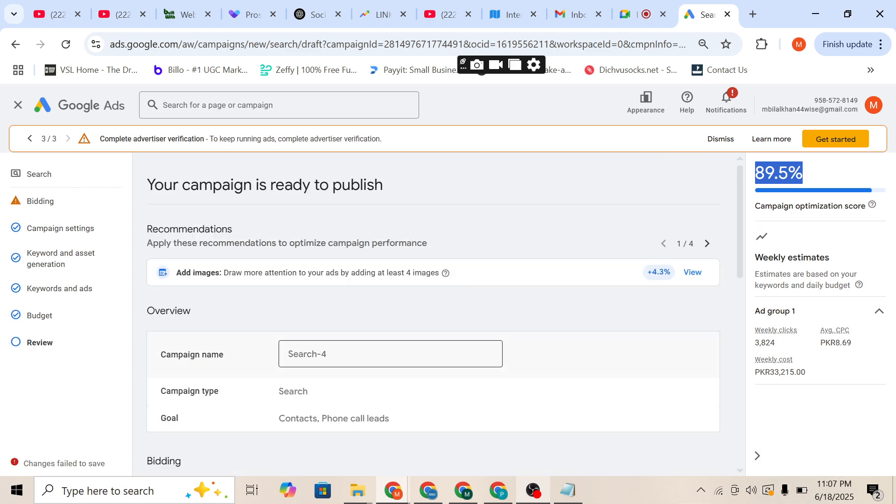
scroll(497, 340, down, 10)
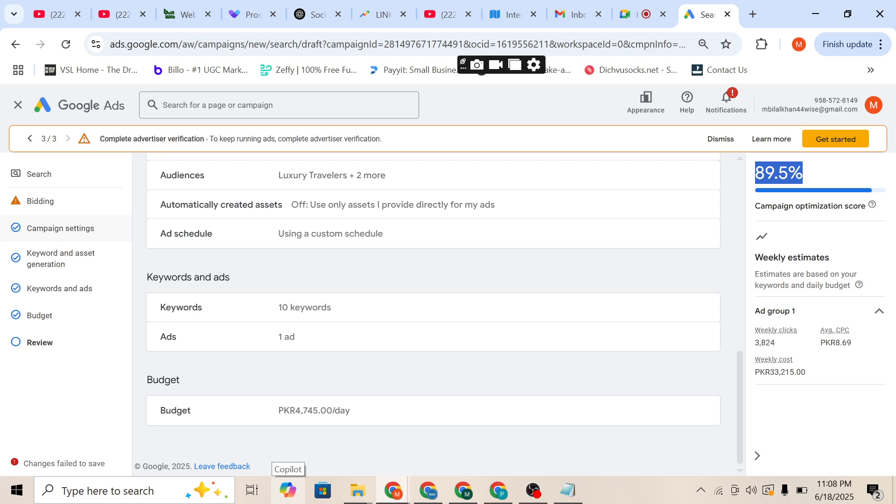
- Close the Search campaign draft, discarding its unsaved changes, and look over the account's campaigns list
click(18, 105)
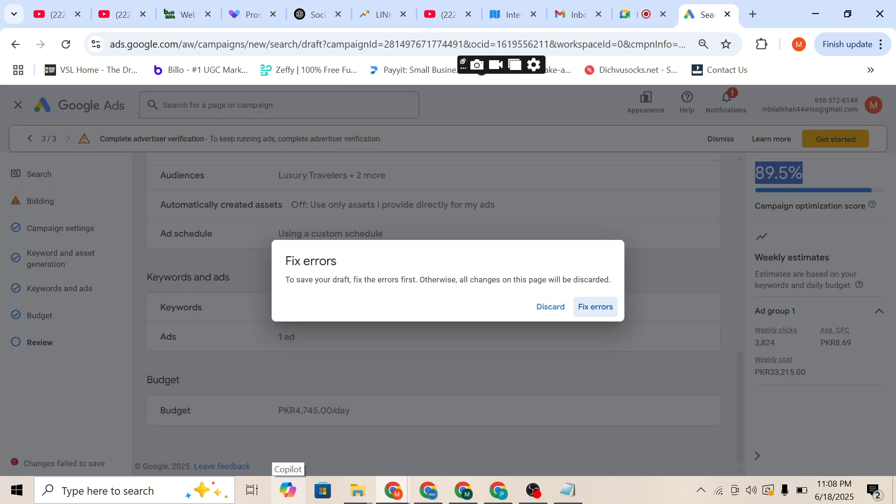
click(596, 307)
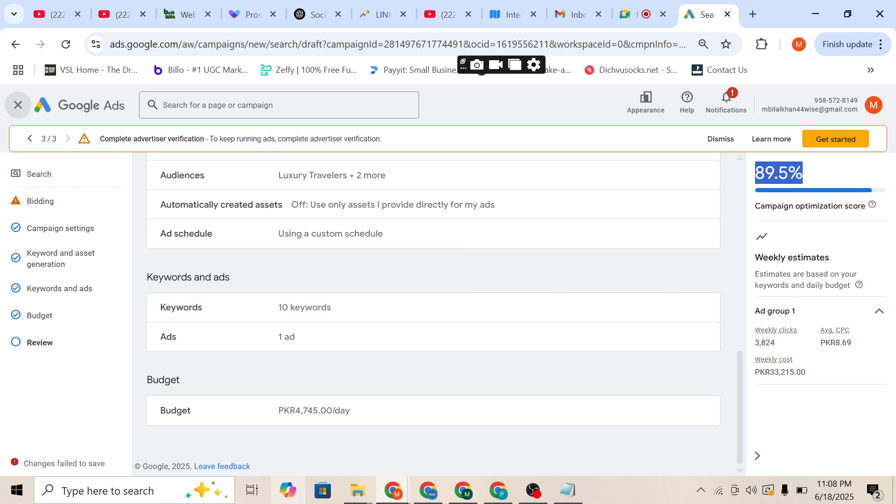
click(18, 105)
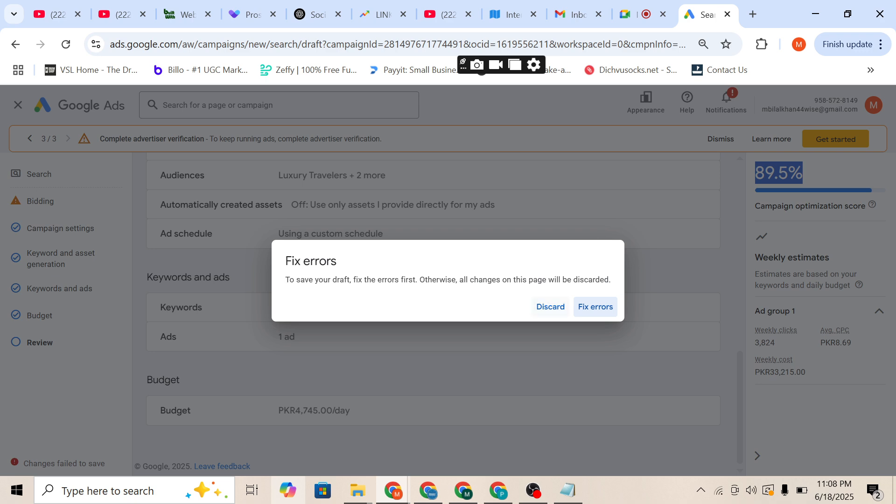
click(551, 307)
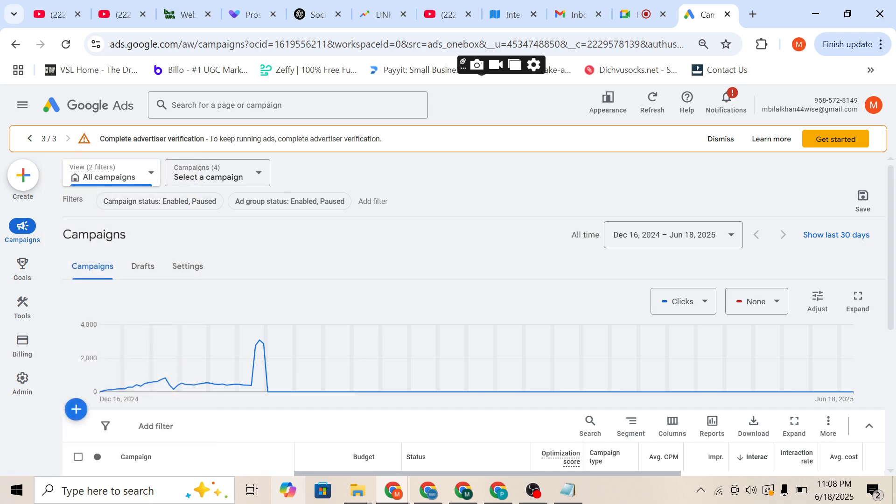
scroll(474, 326, down, 5)
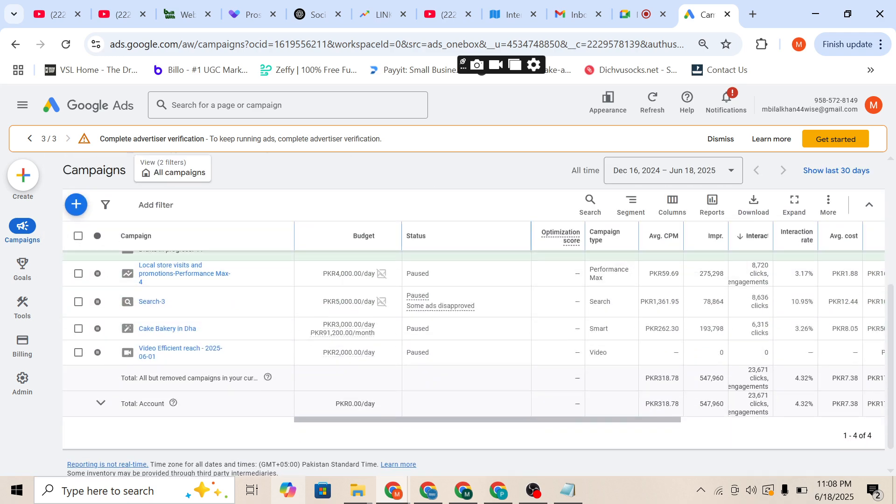
scroll(474, 327, up, 5)
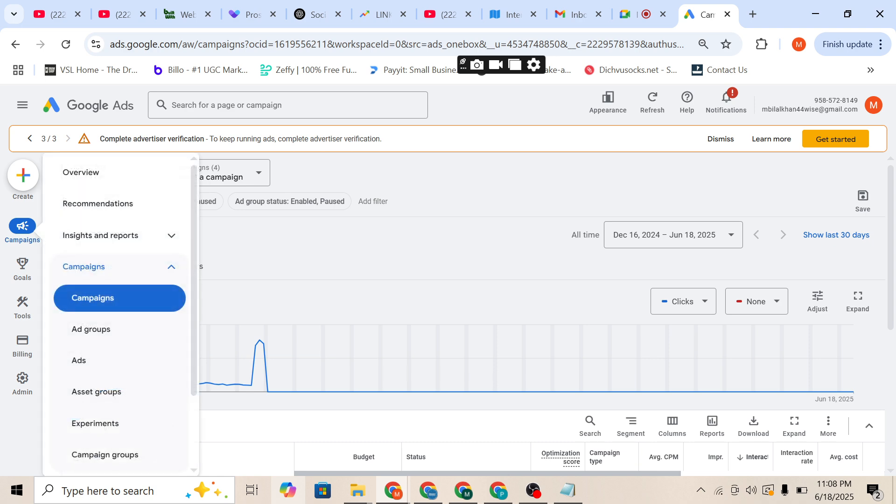
- Open the account's ad groups list and look through its entries down to the account total
mouse_move(23, 229)
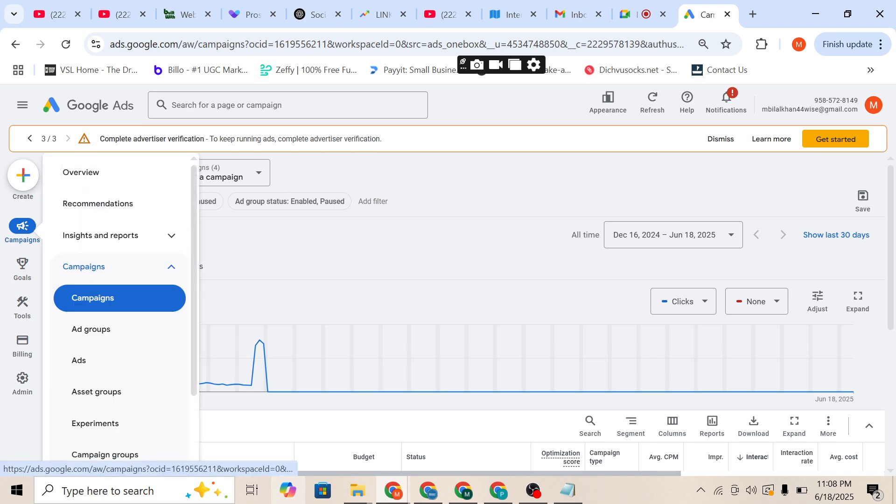
click(91, 329)
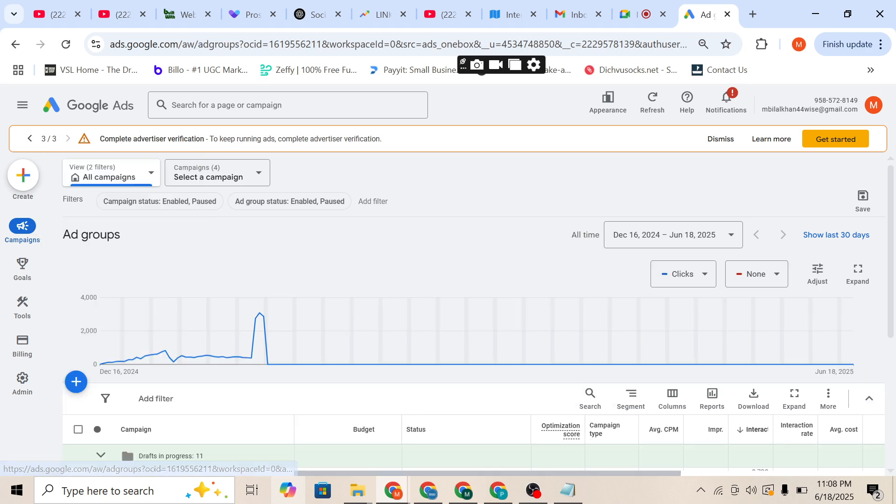
scroll(473, 313, down, 1)
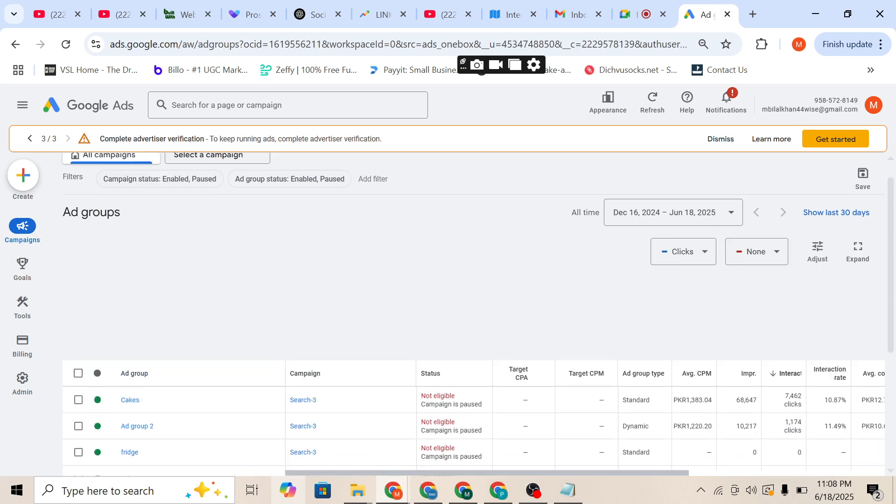
scroll(474, 314, down, 5)
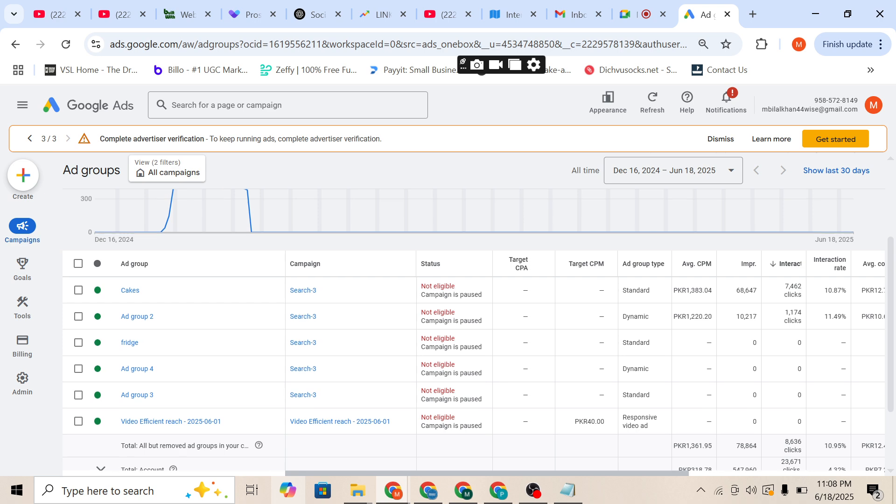
scroll(187, 299, down, 1)
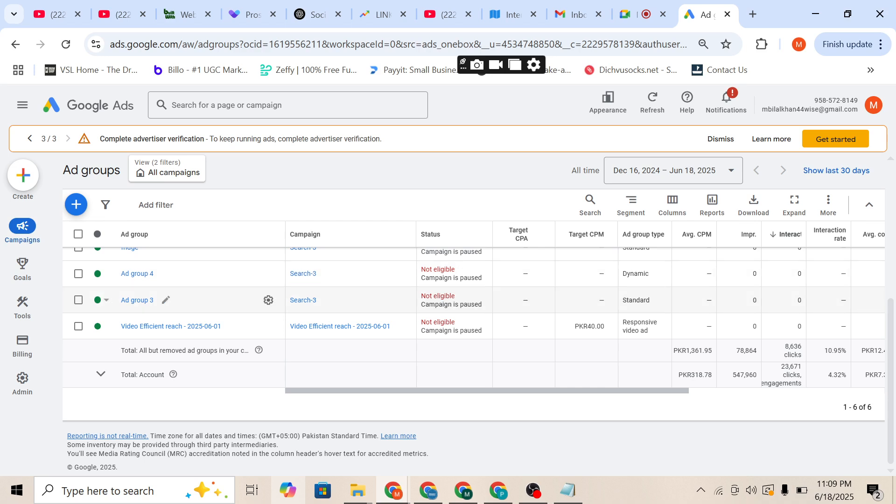
scroll(210, 322, up, 3)
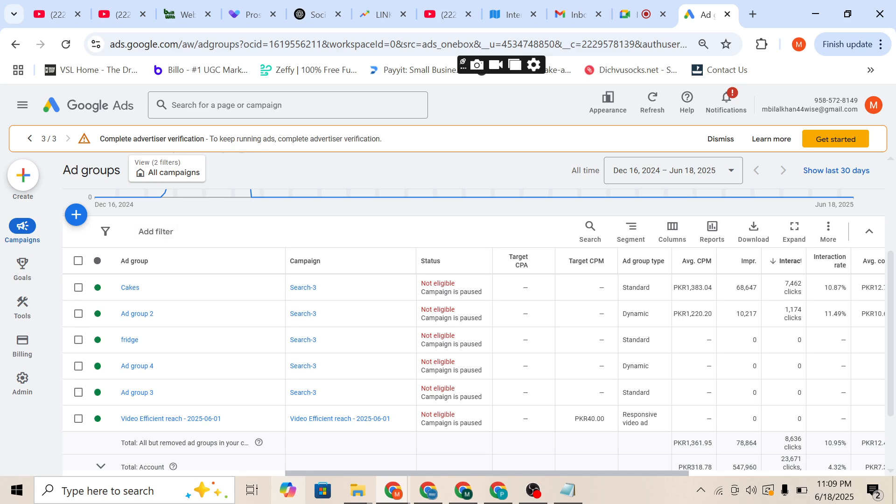
- Start a new ad group in the Search-3 campaign and point out its ad group type setting
click(76, 214)
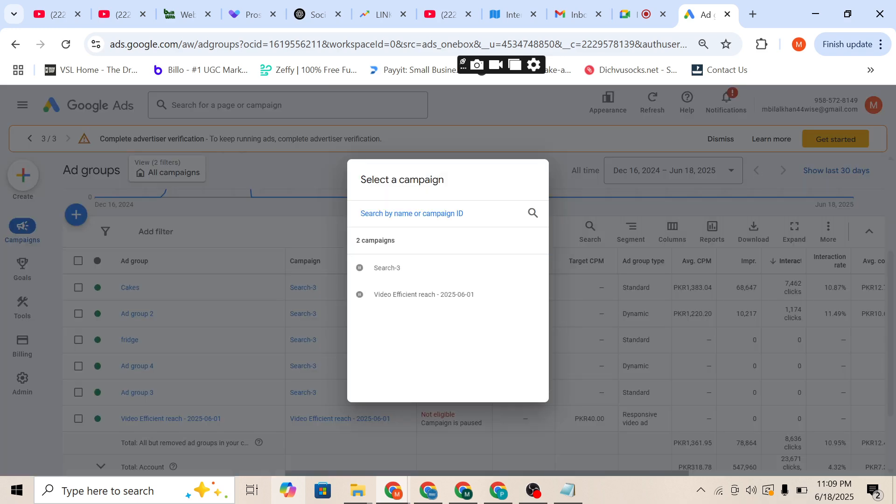
click(387, 268)
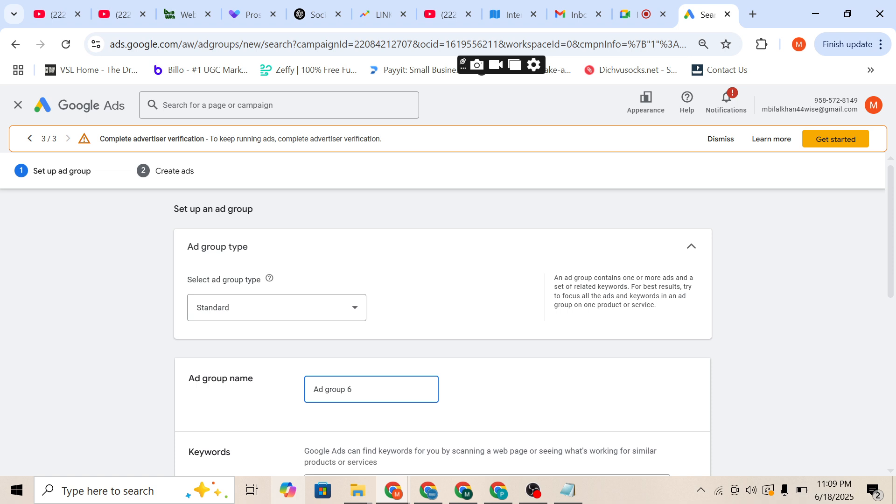
drag(187, 279, 251, 279)
- Change the new ad group's type to Dynamic, accepting the type change, and look over its recommended categories and webpage targets
click(226, 307)
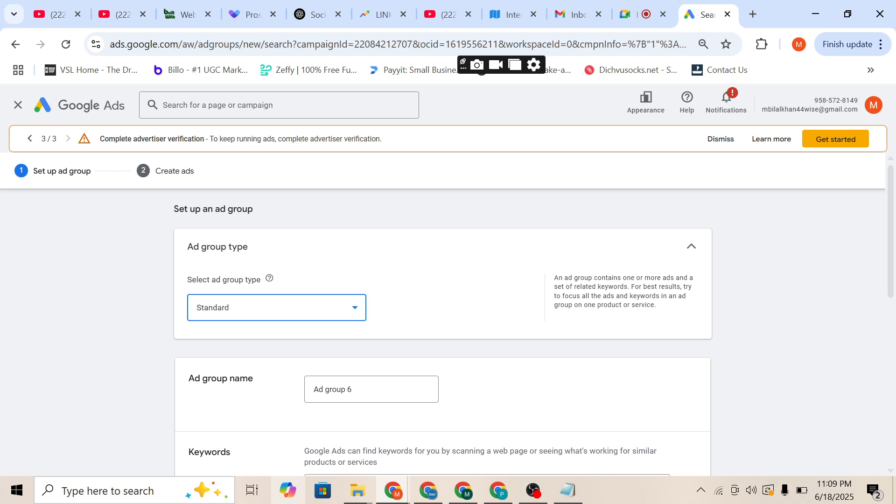
click(215, 339)
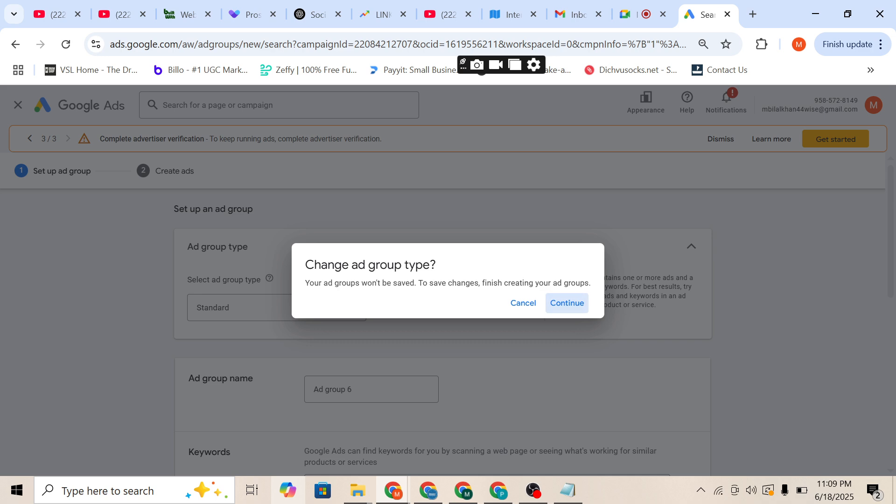
key(Return)
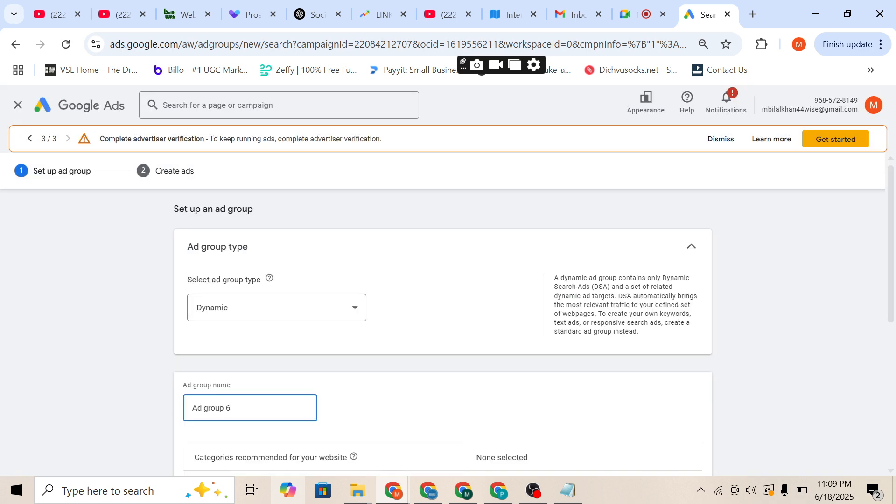
scroll(317, 252, down, 6)
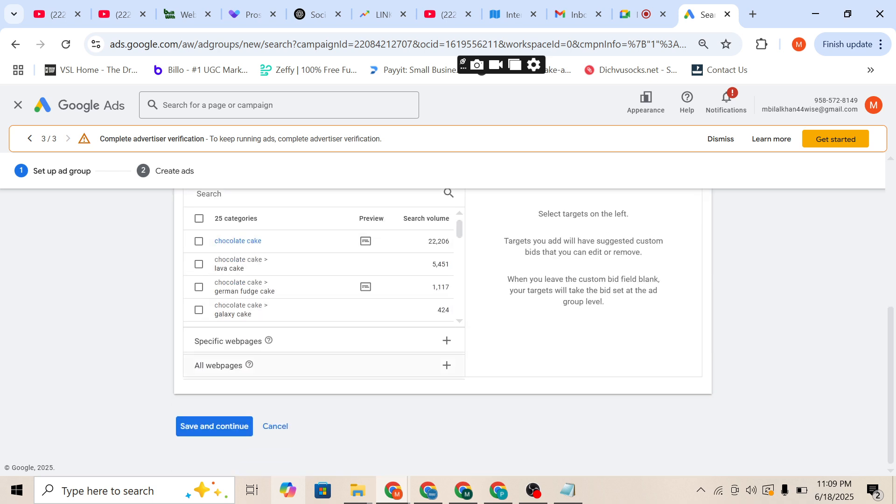
scroll(318, 309, up, 6)
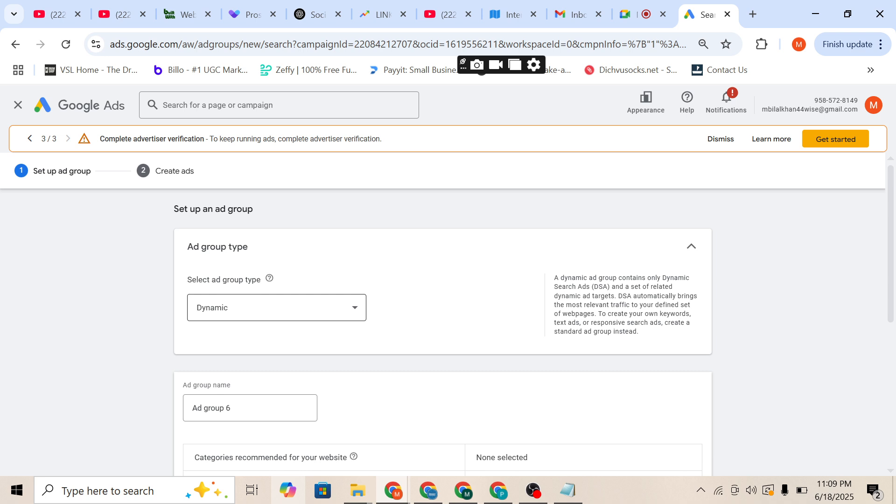
- Set the ad group type back to Standard, accepting the change, and review the keyword entry and match type section
click(276, 308)
click(233, 312)
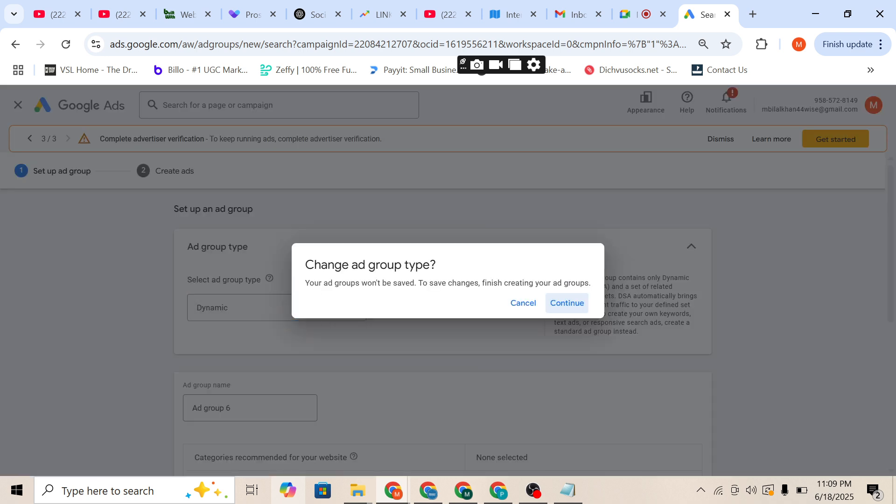
click(571, 303)
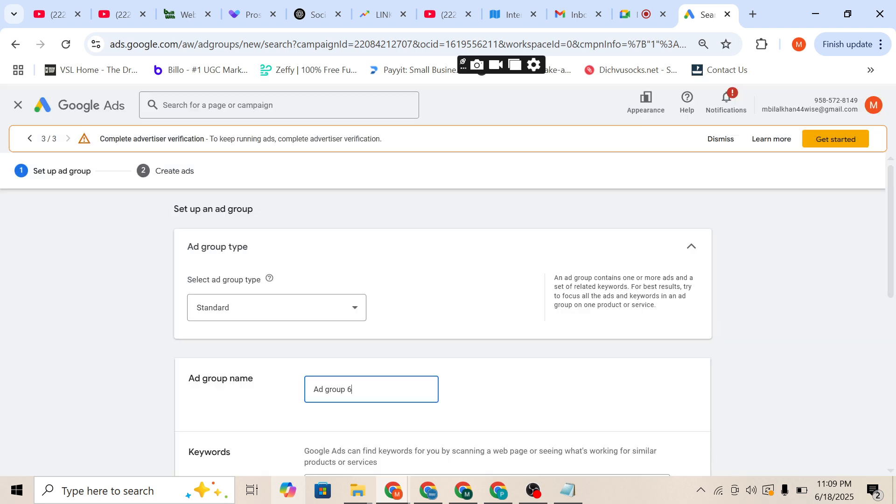
scroll(441, 327, down, 6)
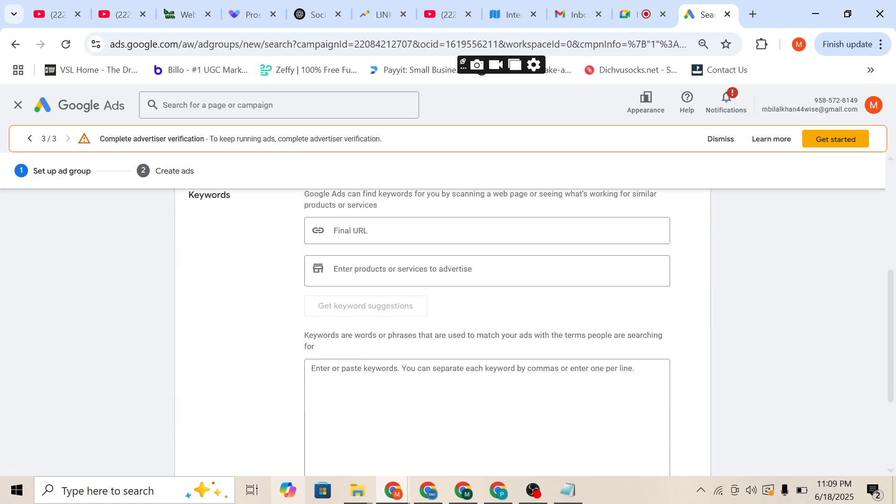
scroll(441, 327, down, 2)
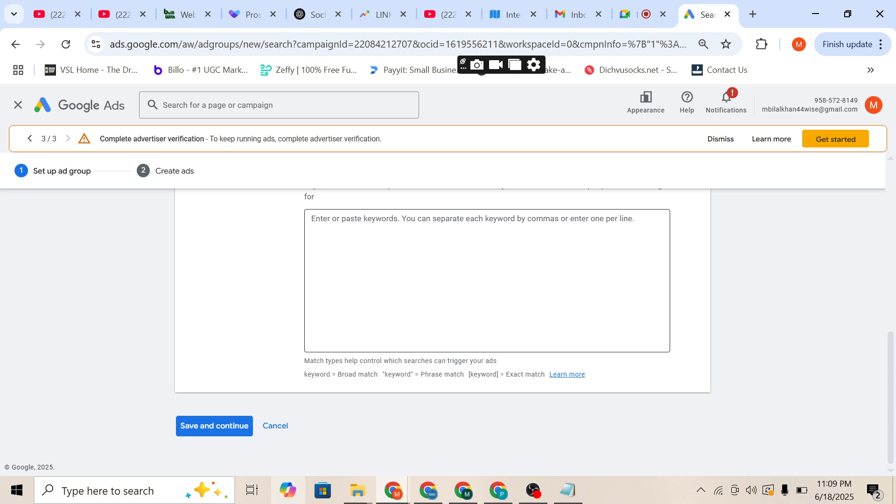
scroll(441, 326, up, 5)
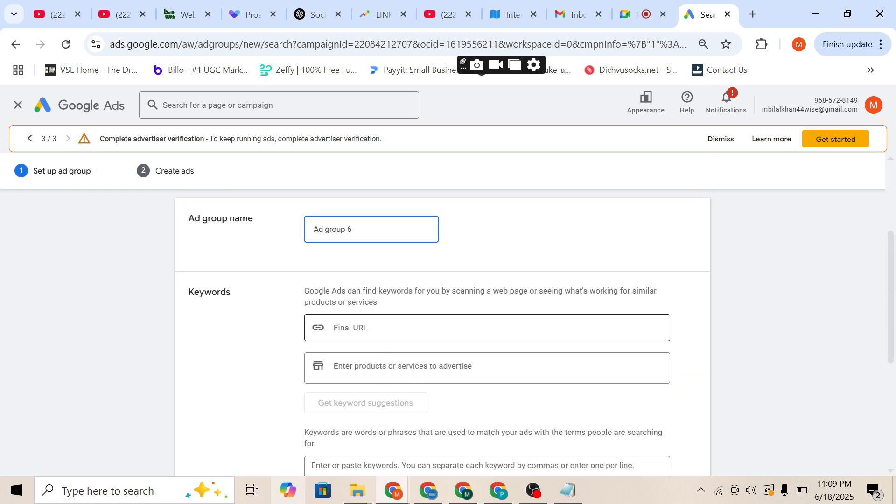
- Add the phrase-match keyword "creams" to Ad group 6, save the ad group and continue to its ad's headlines
scroll(441, 327, down, 5)
click(486, 280)
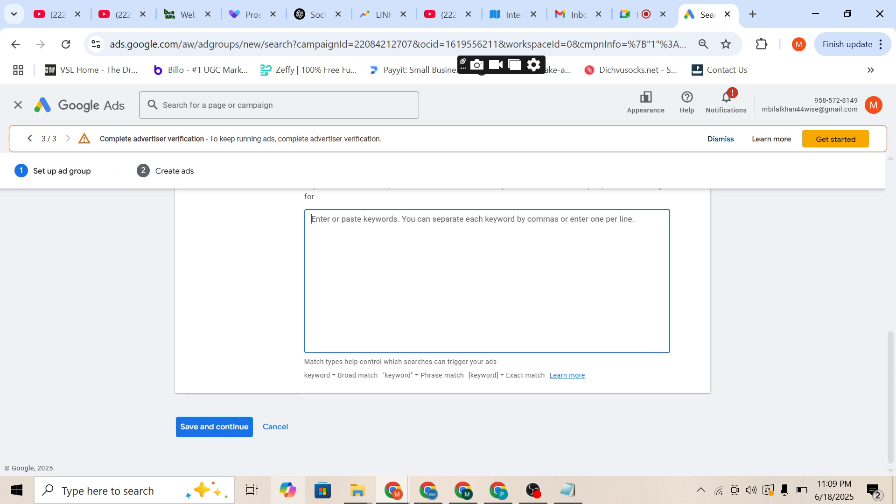
text("creams)
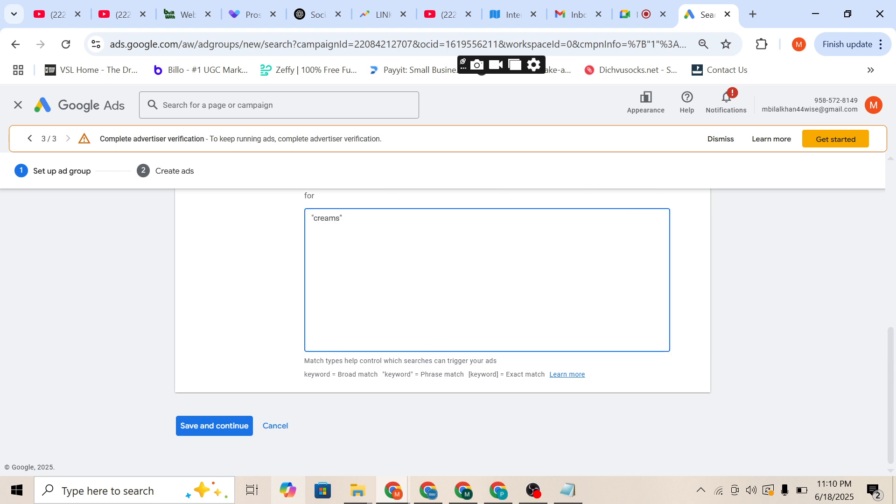
click(214, 426)
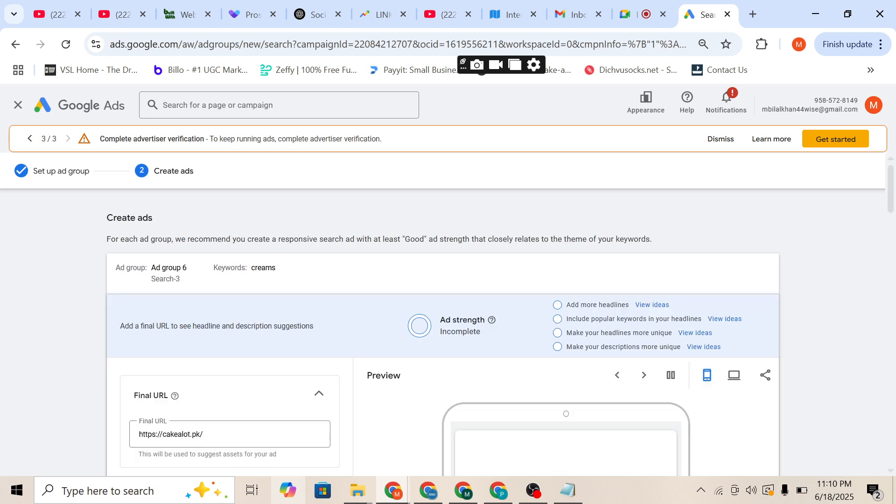
scroll(442, 326, down, 3)
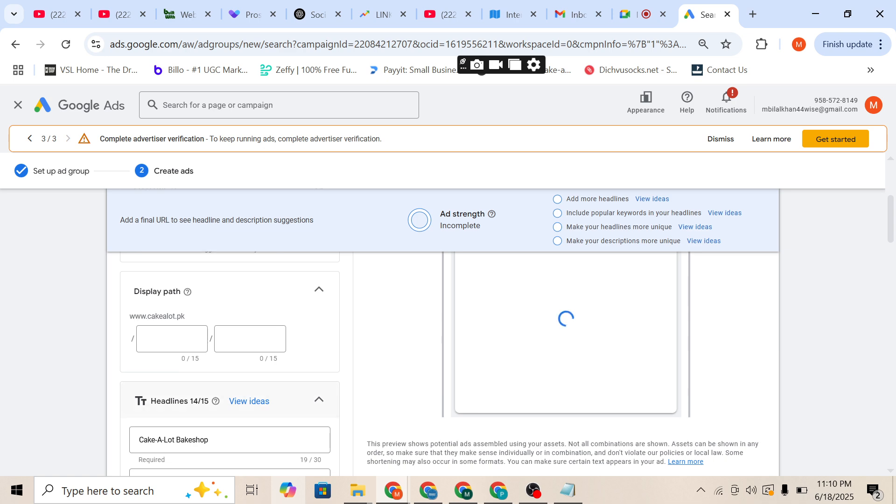
scroll(442, 326, down, 4)
scroll(229, 392, down, 1)
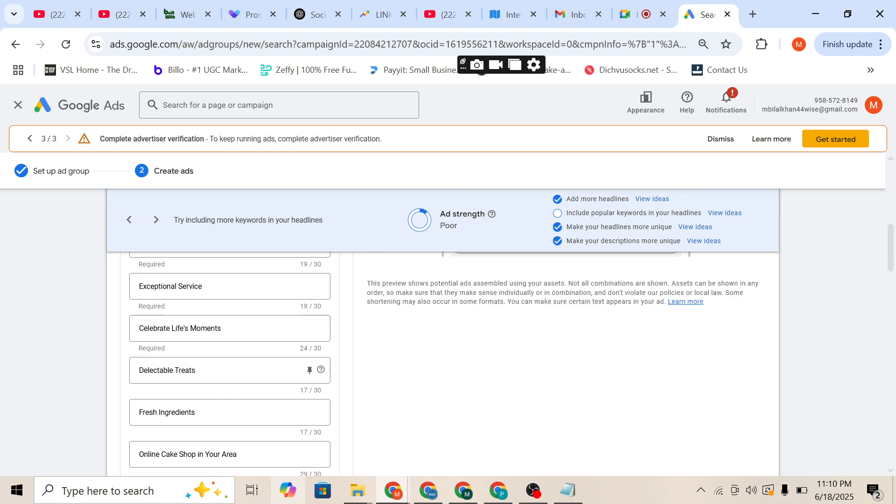
- Switch to the Notepad notes and add a line reading "visa" below item 2 of the results list
click(567, 490)
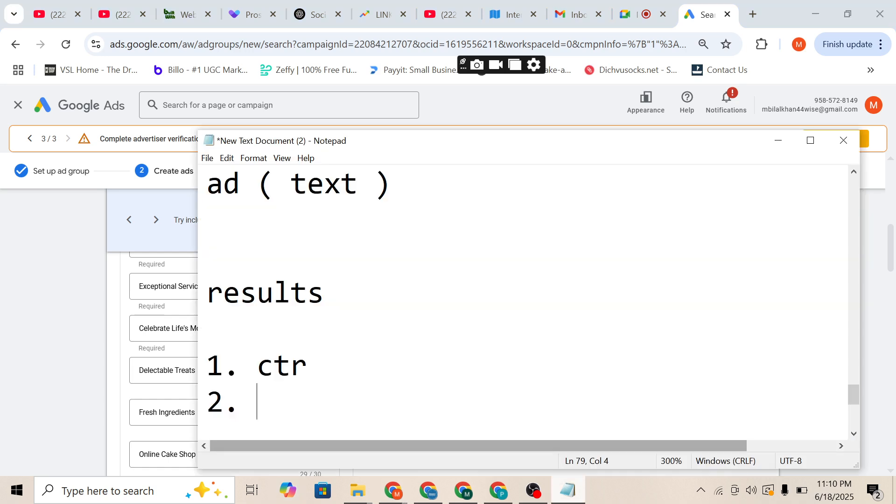
key(Return)
key(Return)
text(vis a)
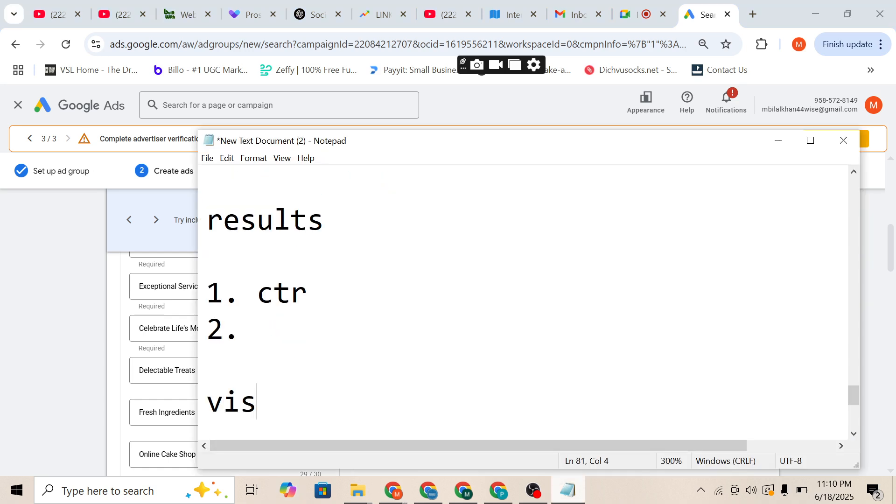
key(BackSpace)
key(BackSpace)
text(a)
key(Return)
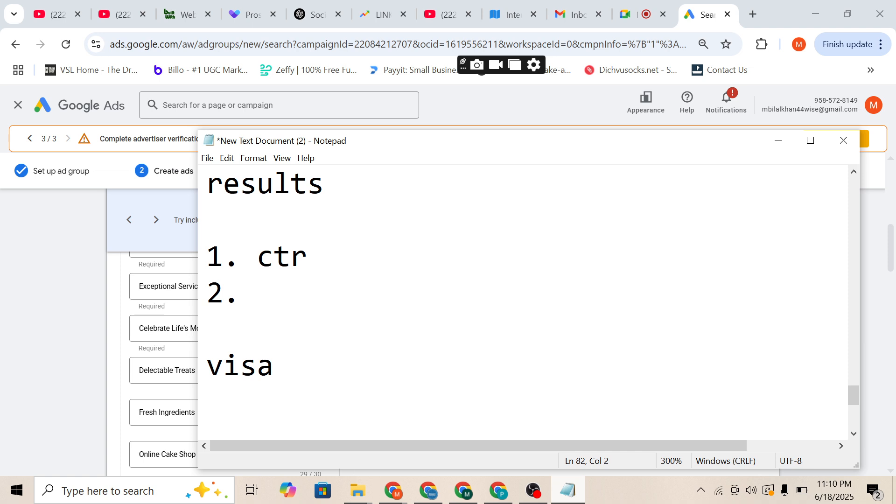
key(BackSpace)
key(BackSpace)
text(1.)
key(BackSpace)
key(BackSpace)
key(BackSpace)
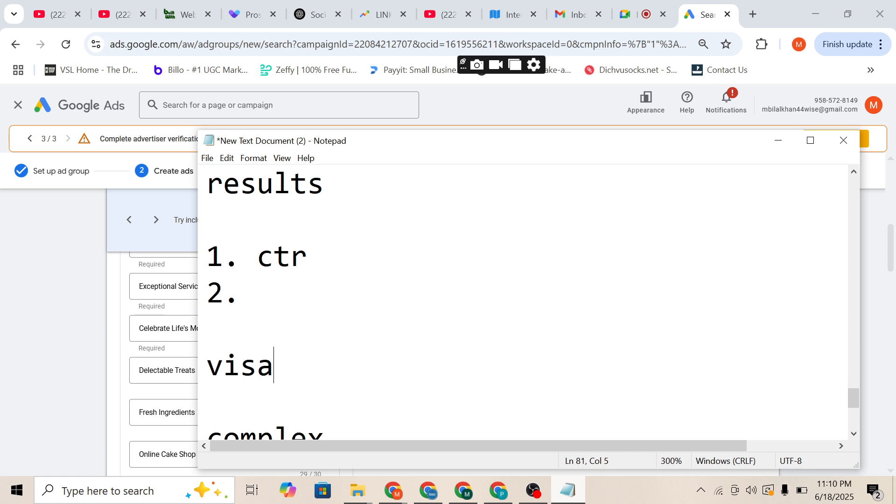
- Add the heading "travel and tours" a few lines below "complex" in the notes
scroll(523, 304, down, 2)
scroll(522, 304, up, 1)
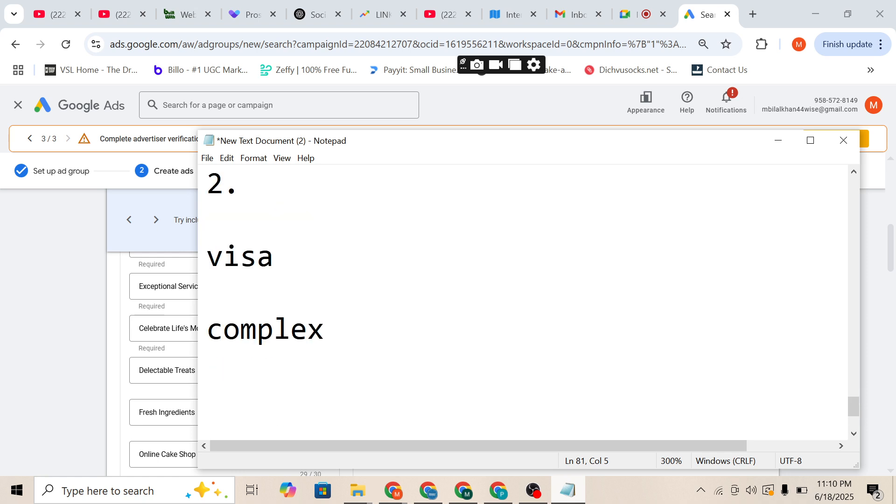
key(ctrl+End)
key(Return)
key(Return)
key(Return)
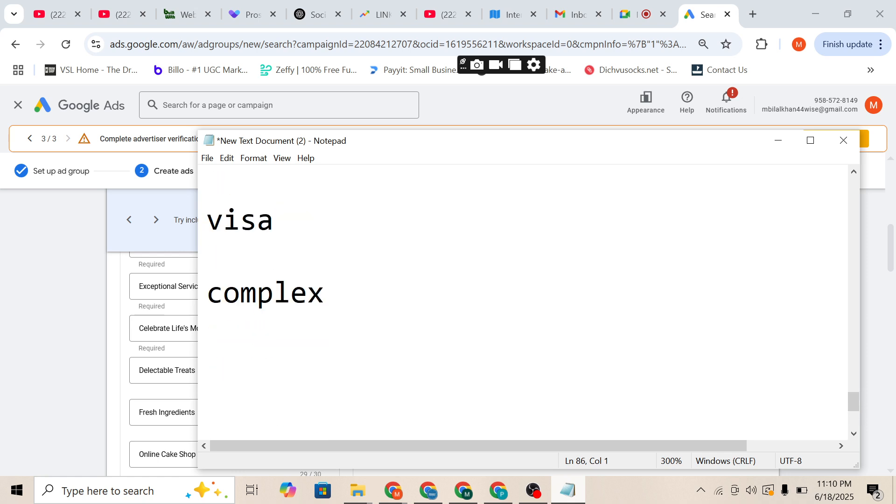
text(travel an)
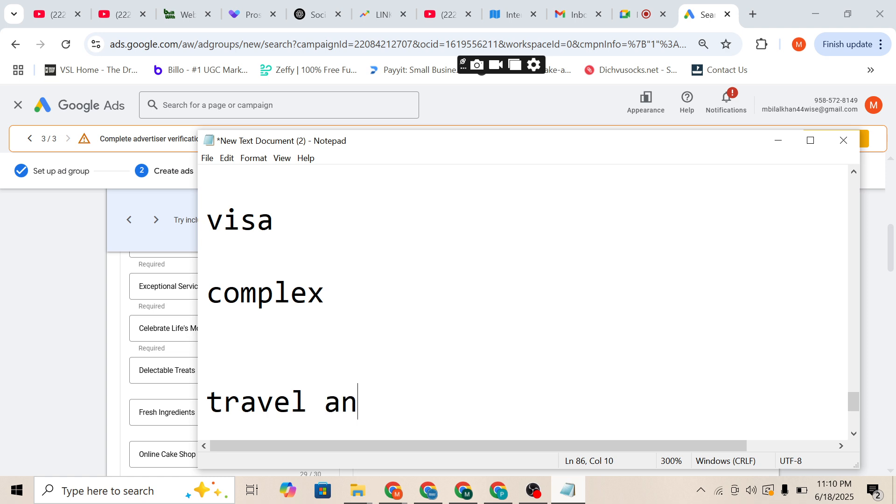
text(d tours)
key(Return)
key(Return)
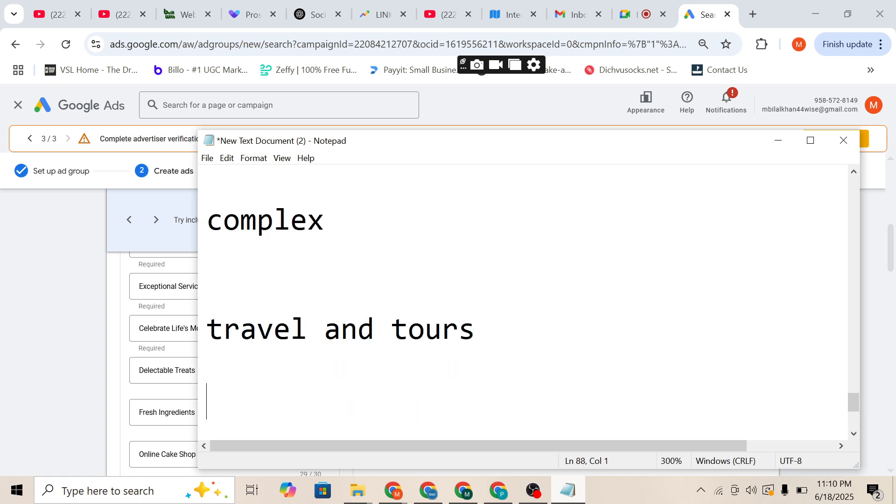
- Write the list entry "1. ad group ( umrah )" under the travel and tours heading
text(1. ad g)
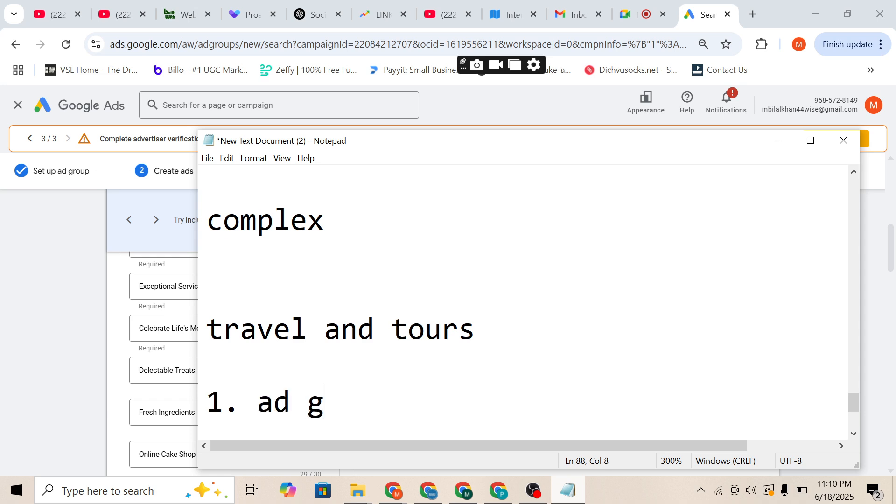
text(roup ))
key(BackSpace)
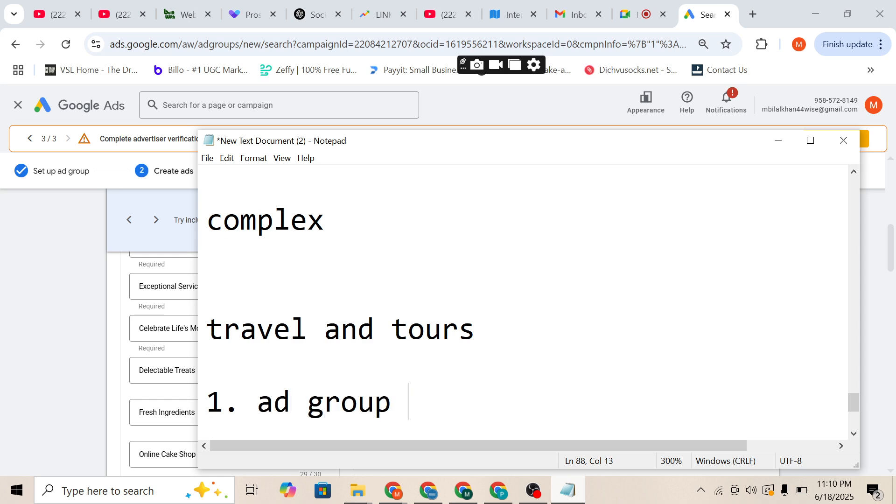
text())
key(BackSpace)
key(BackSpace)
text(( umrah ))
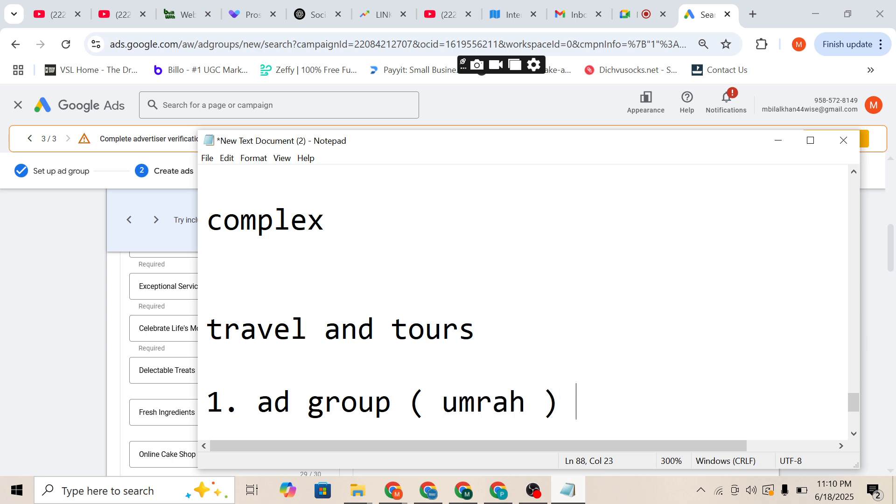
key(Return)
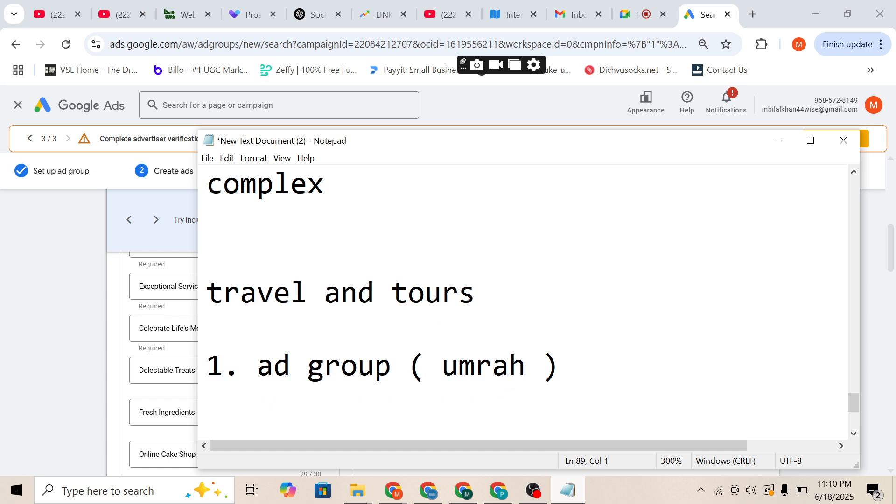
- Switch to Google Ads and look through the final URL and prefilled headlines of the Ad group 6 ad
key(alt+Tab)
scroll(443, 327, up, 10)
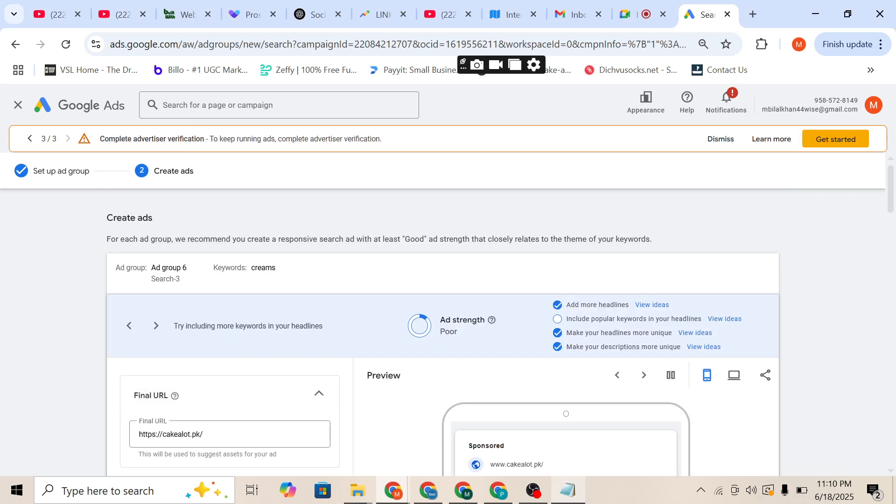
scroll(233, 301, down, 10)
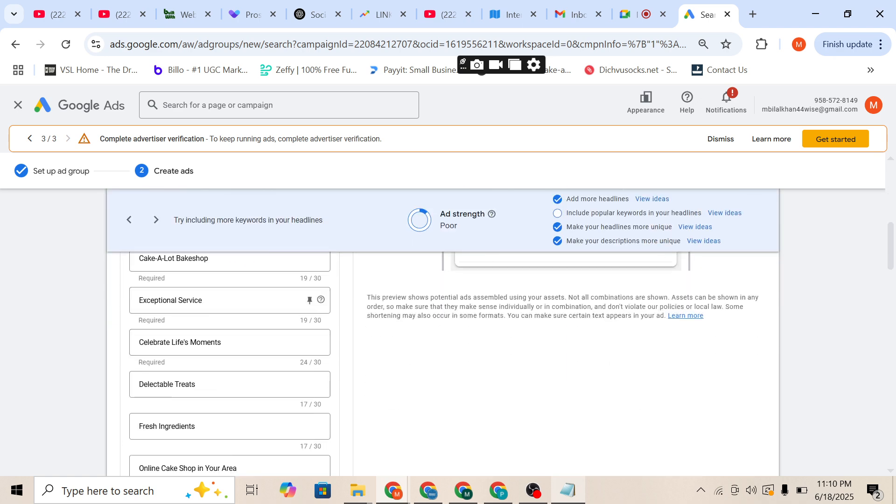
scroll(317, 374, down, 5)
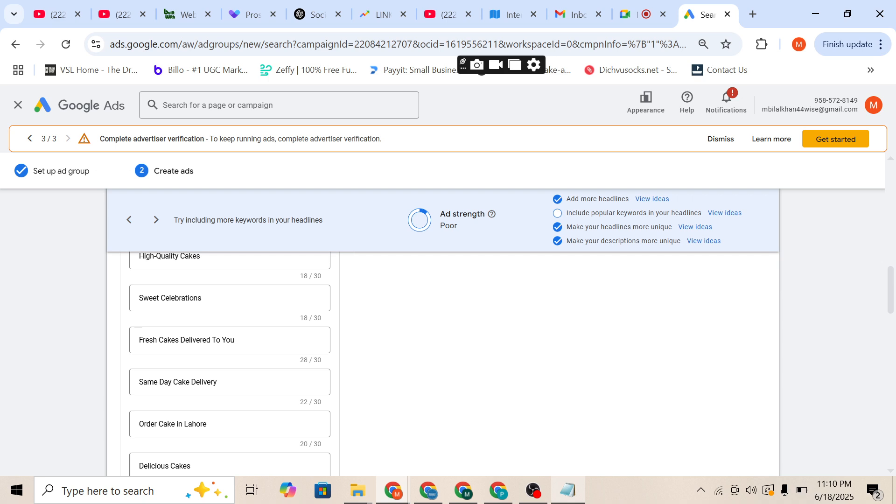
- Return to the Notepad notes and add "2. ad group ( tours )" below the umrah entry
key(alt+Tab)
text(2)
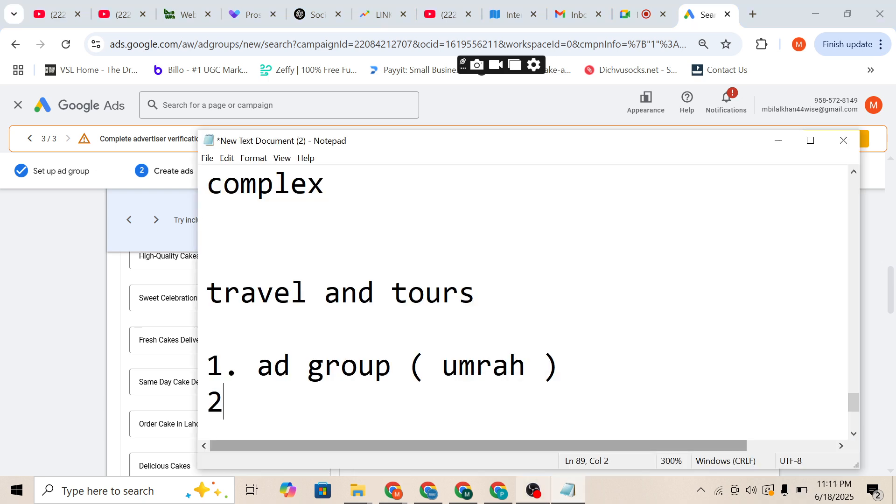
text(. ad )
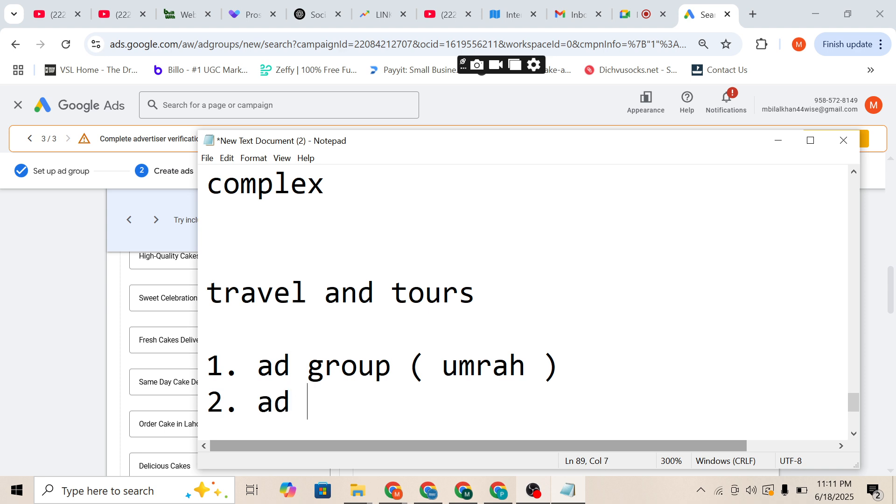
text(group )
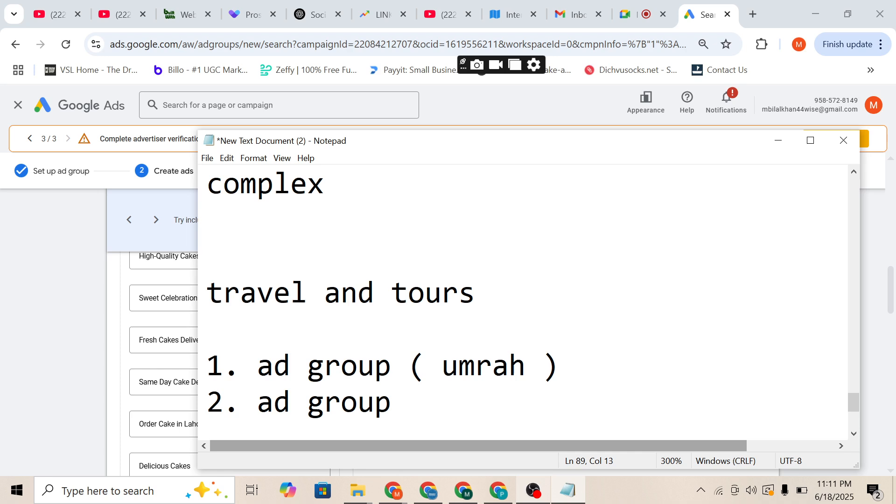
text(( tra)
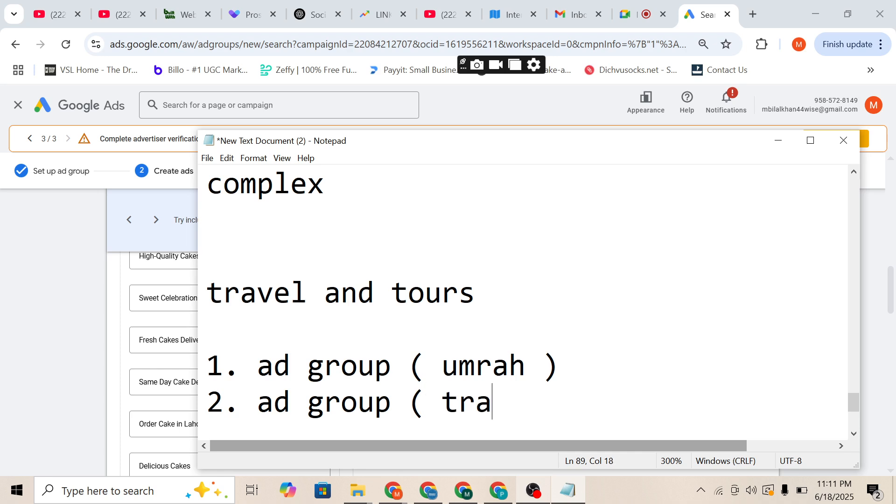
key(BackSpace)
key(BackSpace)
key(BackSpace)
text(tours )
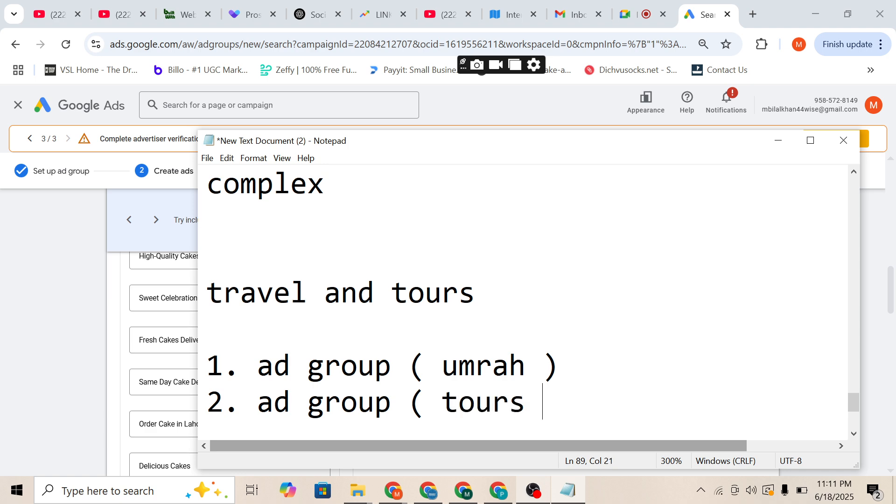
text())
key(Return)
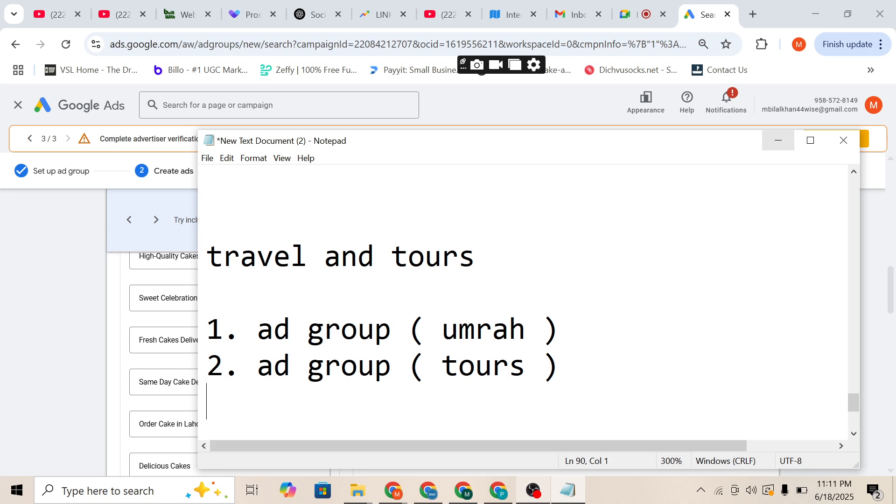
- Put the notes away and replace the ad's first headline, Cake-A-Lot Bakeshop, with "Turkey tours"
click(778, 140)
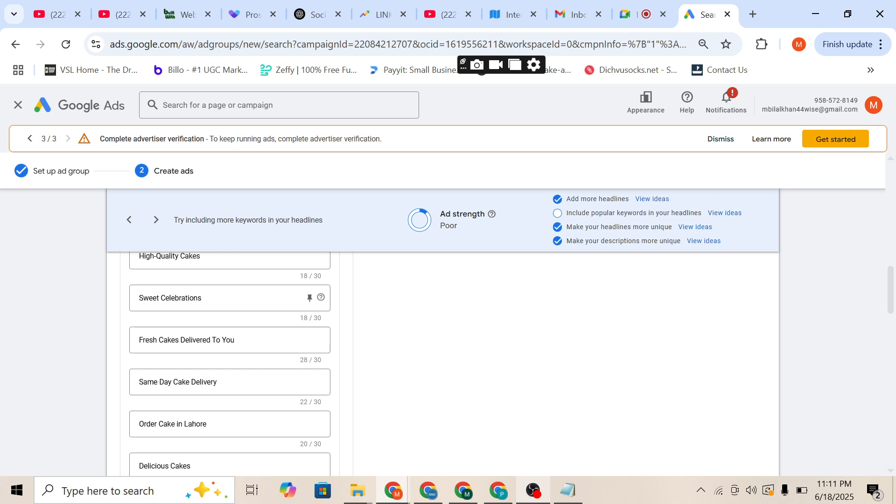
scroll(229, 364, up, 10)
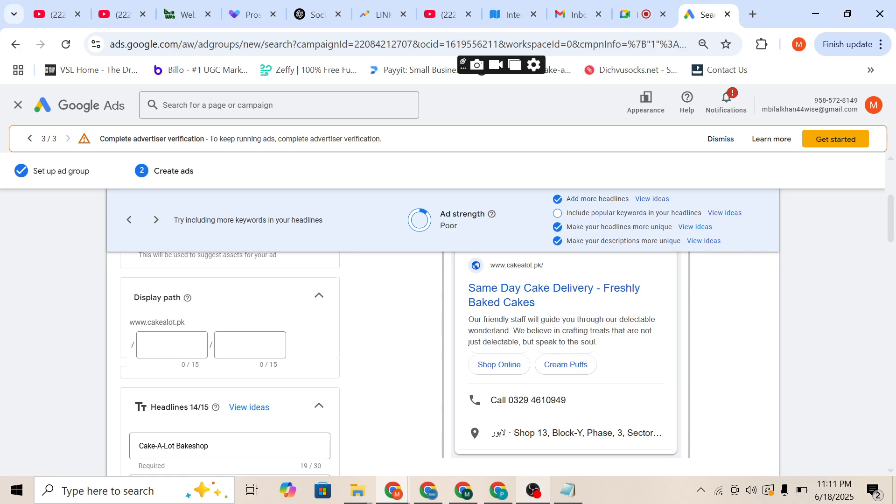
scroll(229, 369, down, 3)
drag(212, 287, 135, 287)
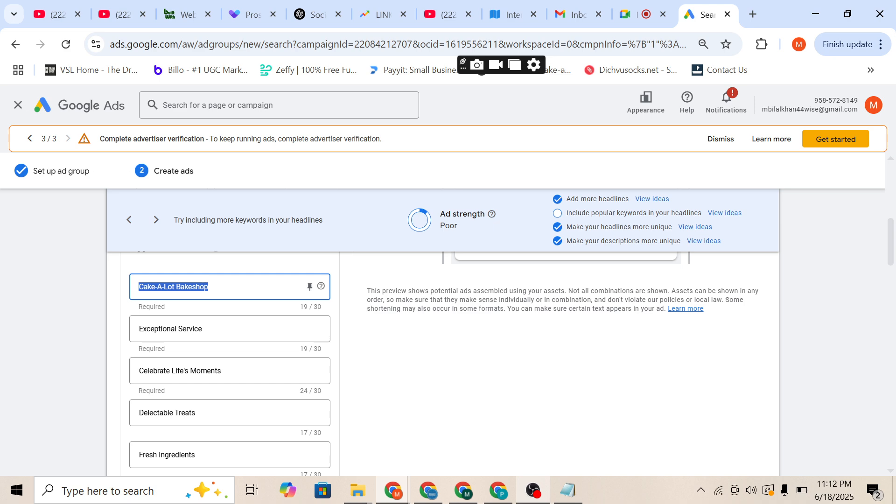
key(BackSpace)
text(T)
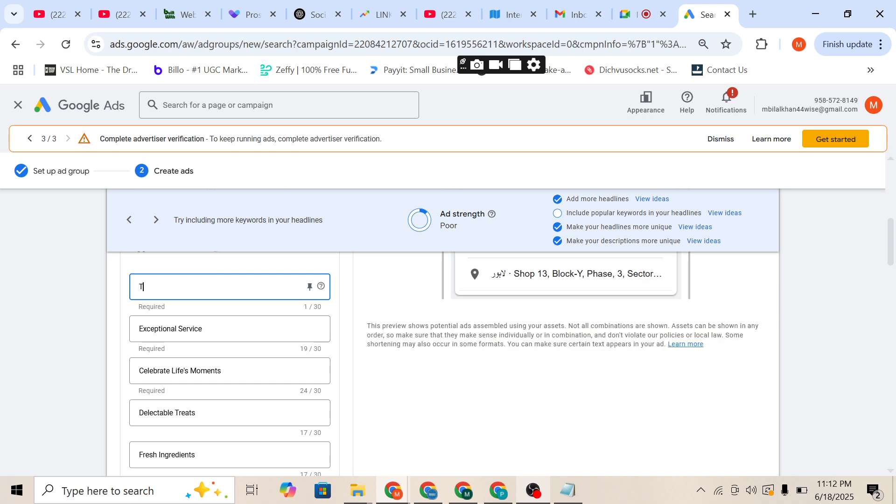
text(urkey tours)
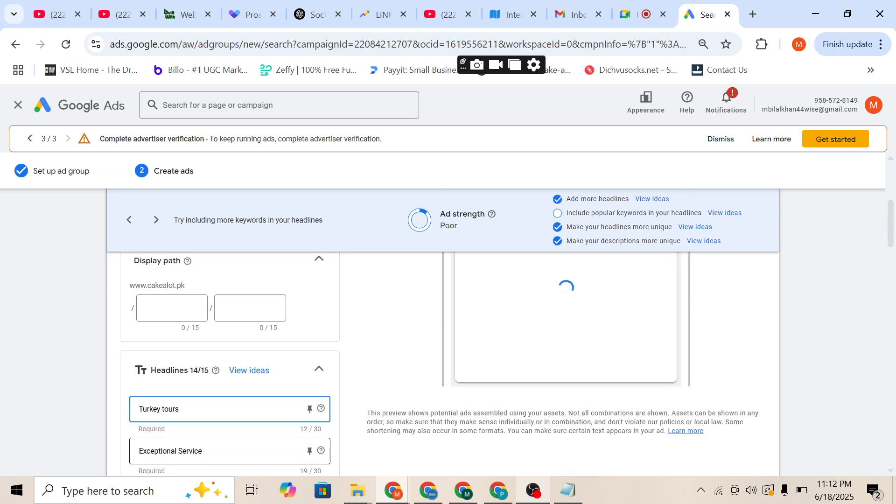
key(Tab)
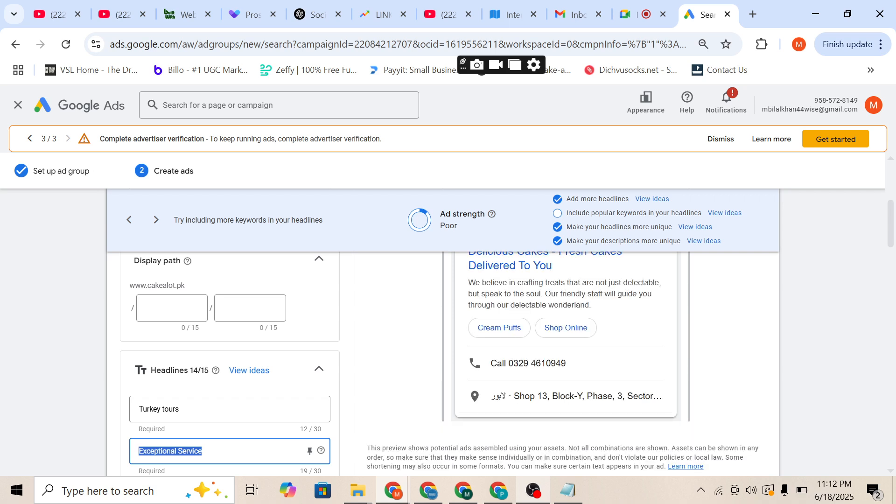
- Switch to the Google Meet call and copy its meeting link
scroll(442, 364, up, 2)
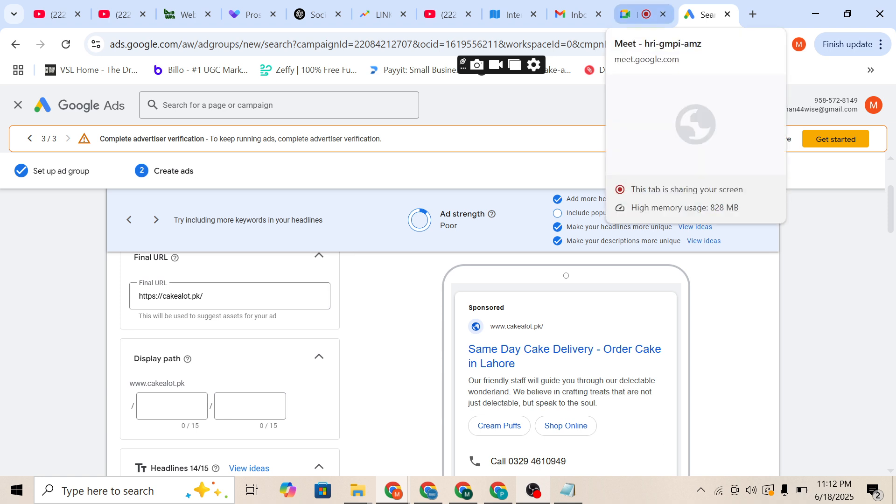
click(635, 14)
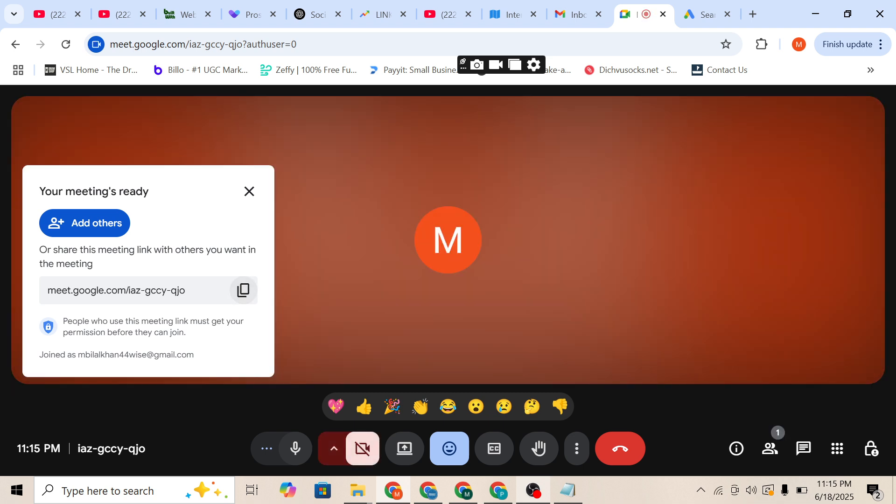
click(243, 290)
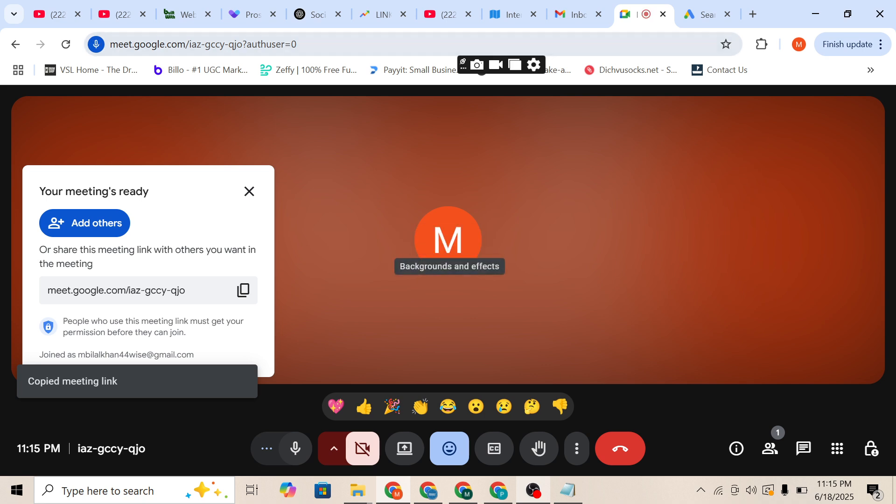
- Switch to Gmail and start a new message addressed to the first two suggested contacts, leaving the subject blank
click(577, 14)
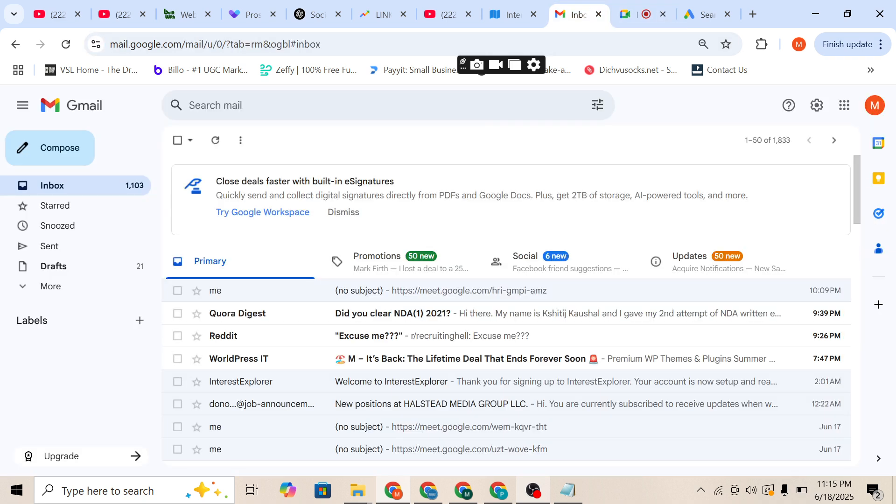
click(60, 147)
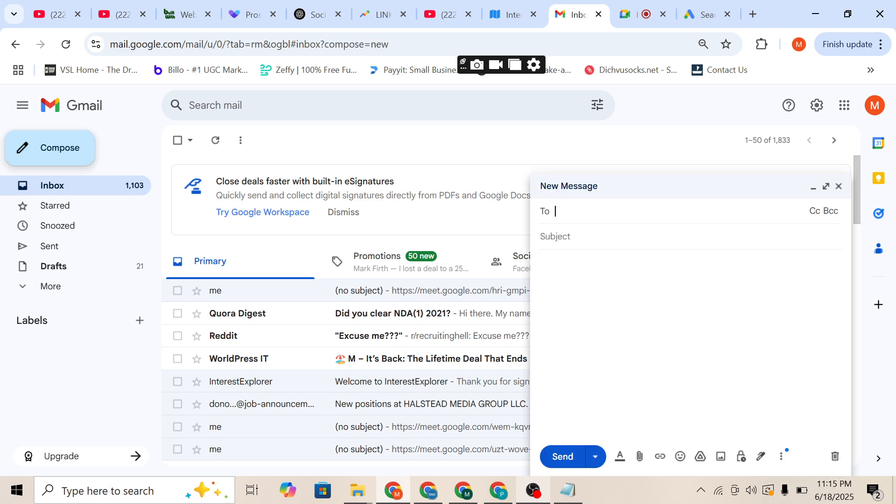
text(m)
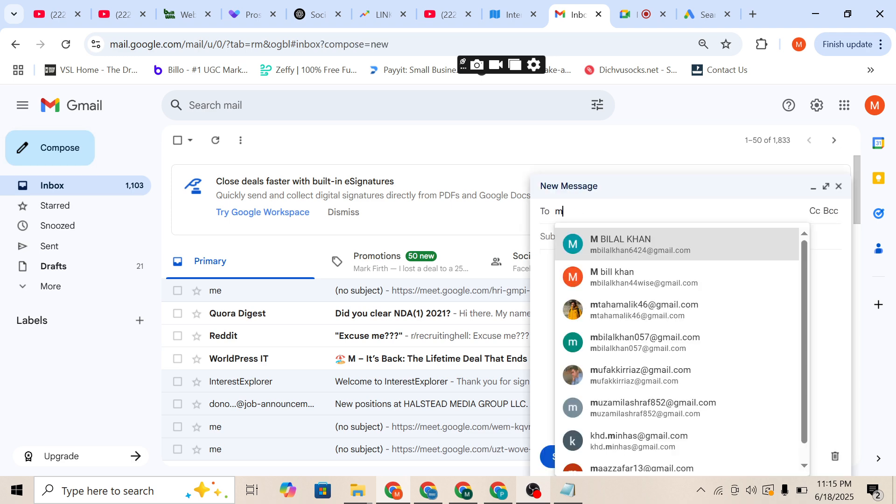
key(Return)
text(m)
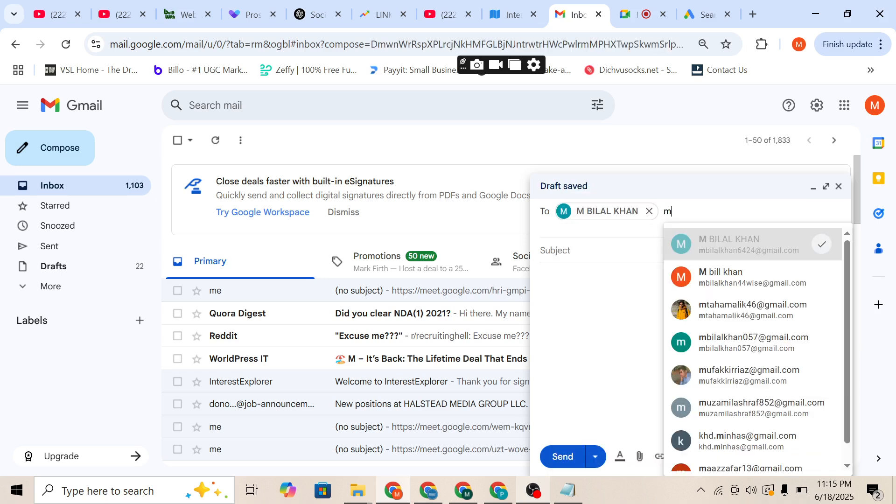
key(Down)
key(Return)
key(Tab)
key(Tab)
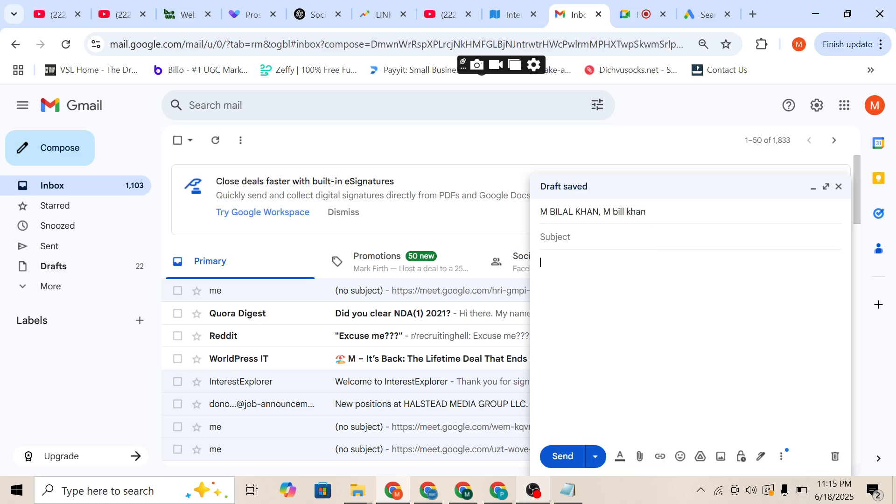
- Paste the copied Google Meet link into the message body and send the message
key(ctrl+v)
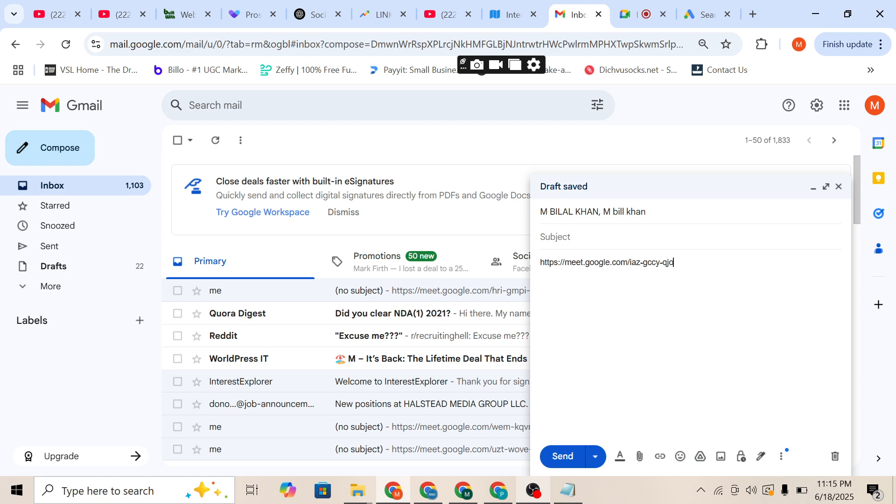
mouse_move(568, 490)
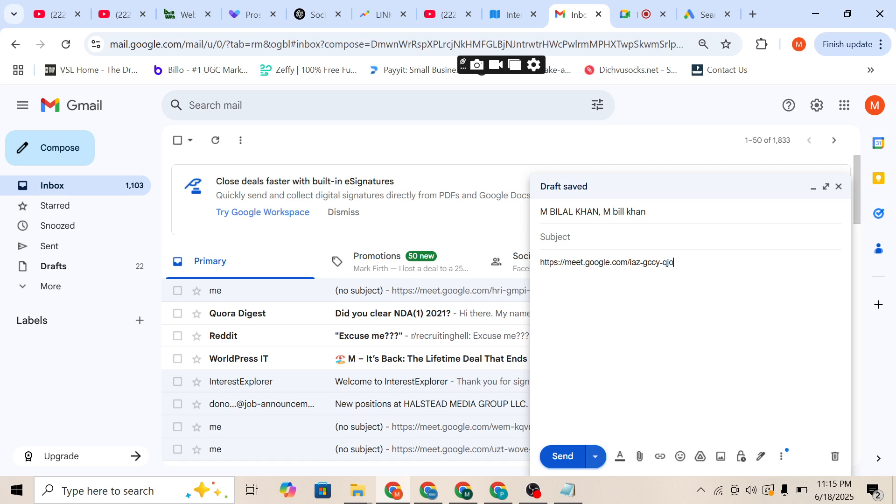
click(562, 456)
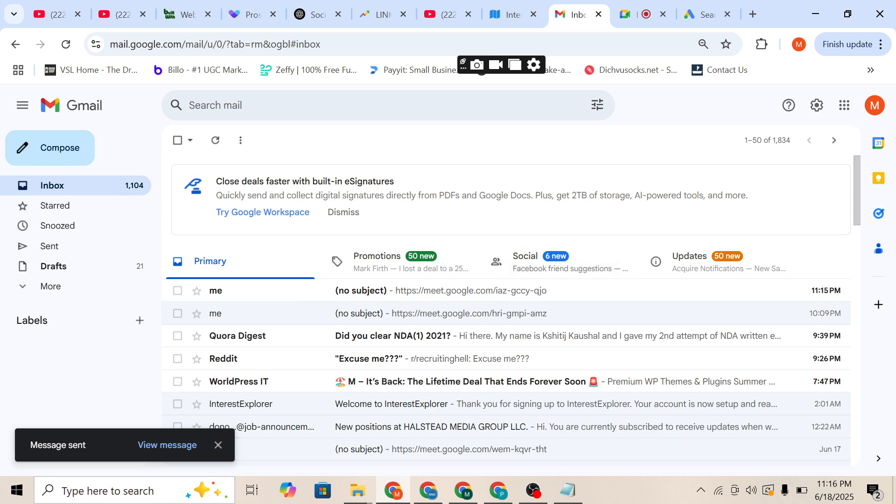
- Return to the Google Meet call, admit the three people asking to join one by one, and dismiss the meeting-ready card
click(639, 14)
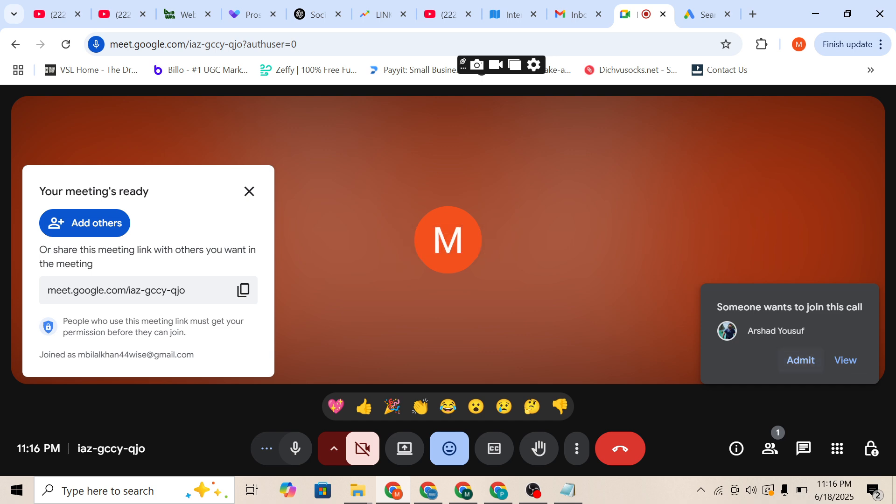
click(801, 359)
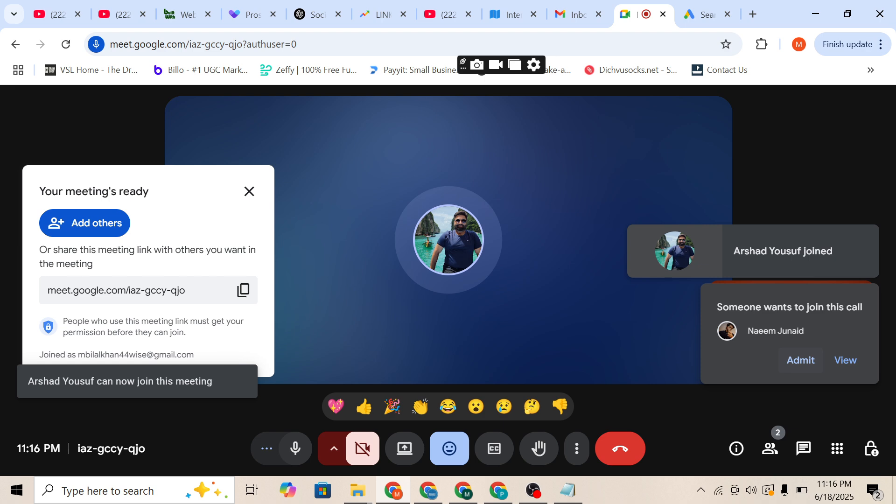
click(800, 359)
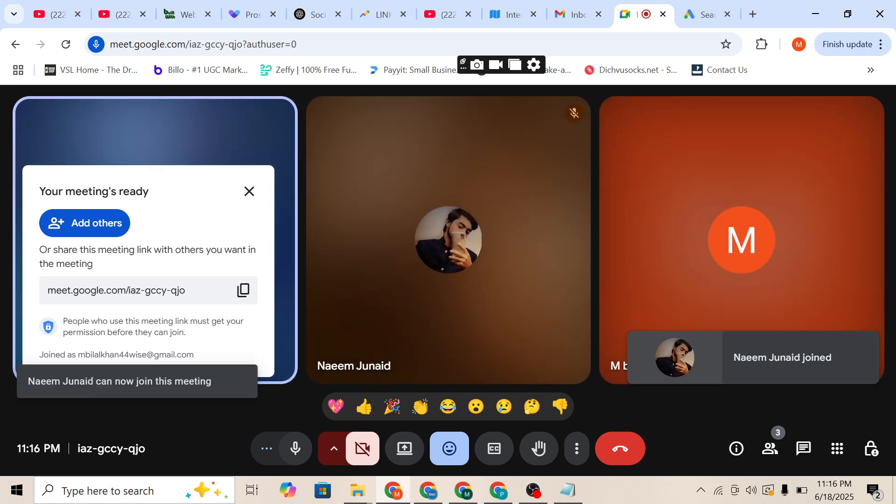
click(249, 192)
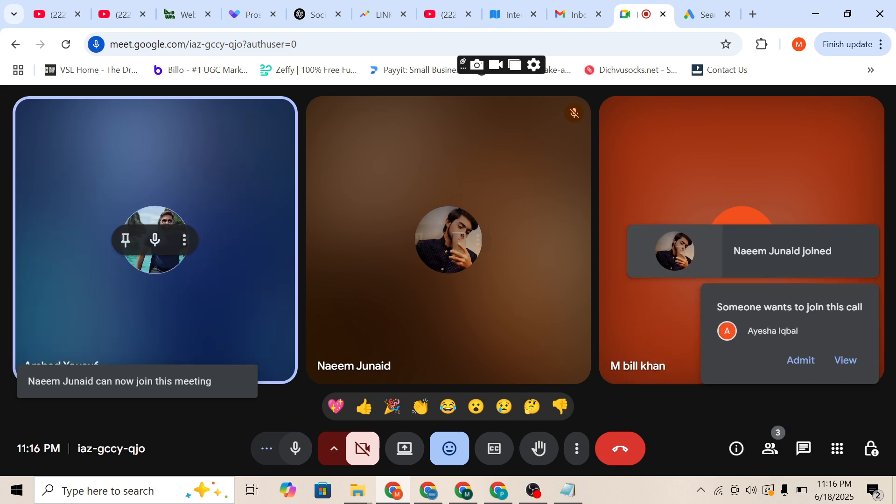
click(800, 360)
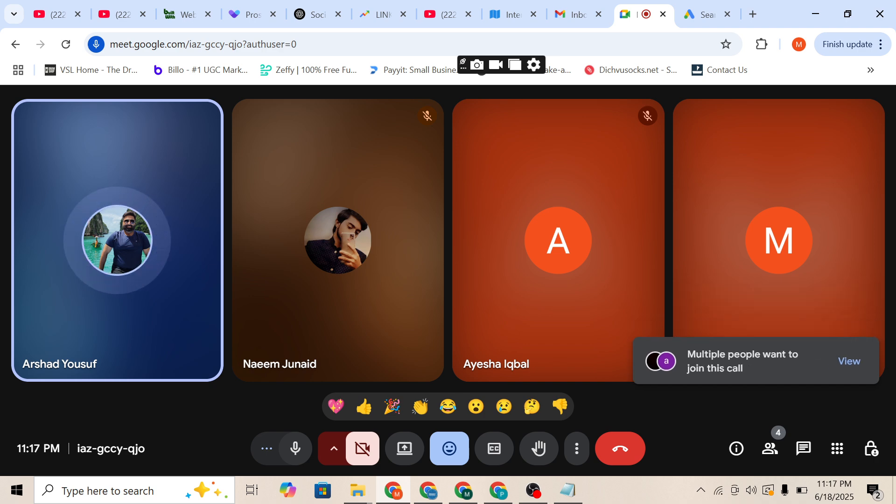
- Open the call's list of people waiting to join and admit everyone in it, twice in succession
click(850, 362)
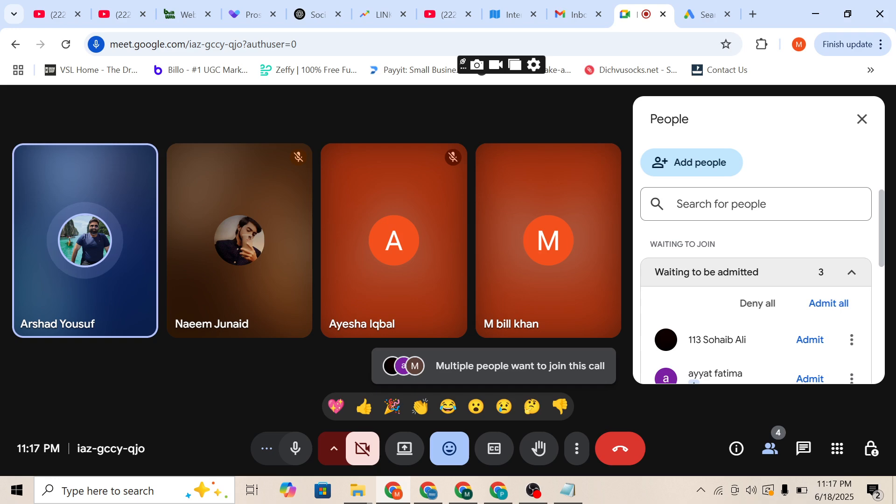
click(829, 303)
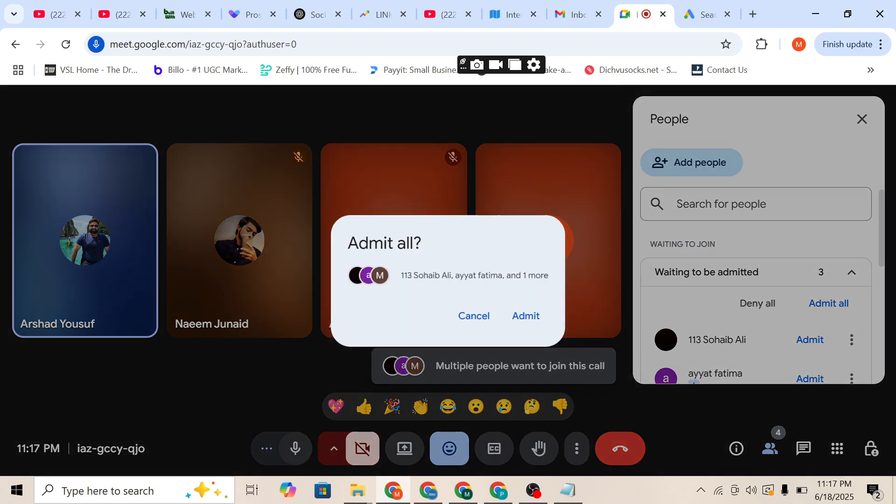
click(526, 316)
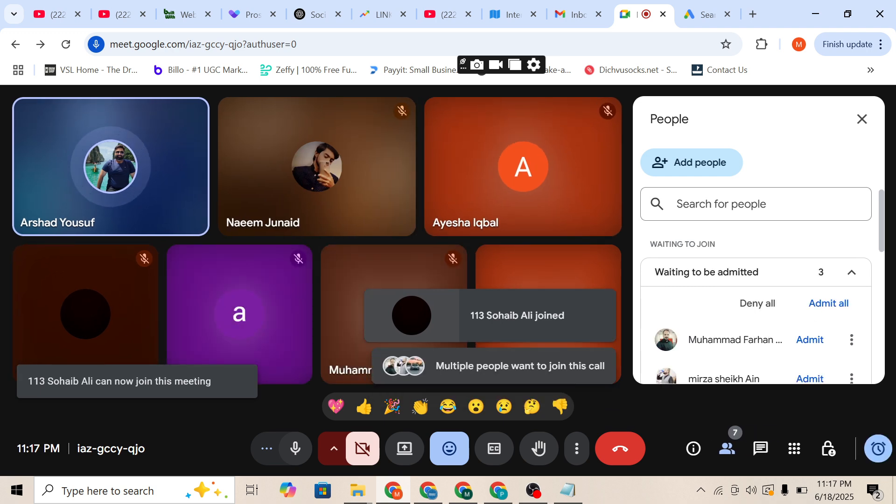
click(829, 303)
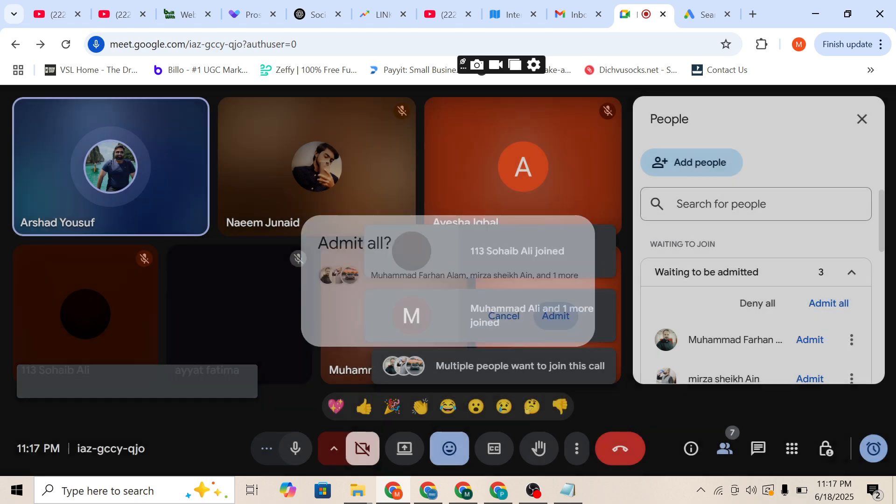
click(550, 314)
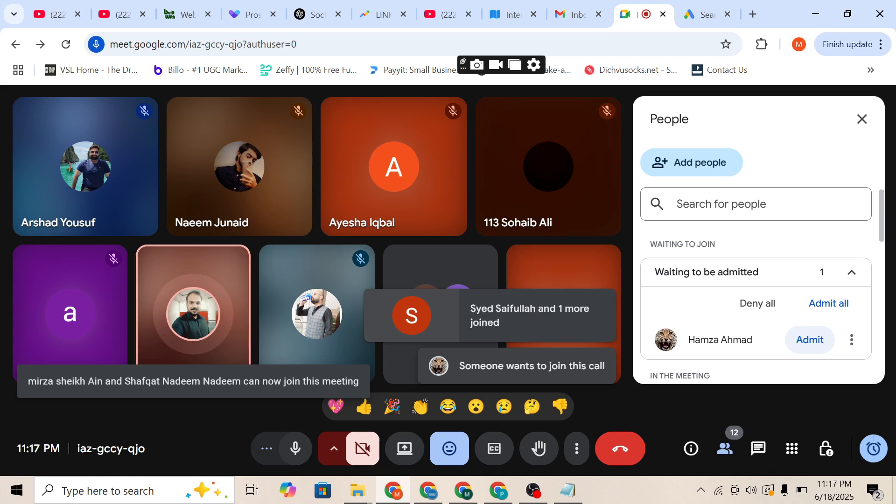
- Admit the next three join requests individually from the waiting list
click(810, 340)
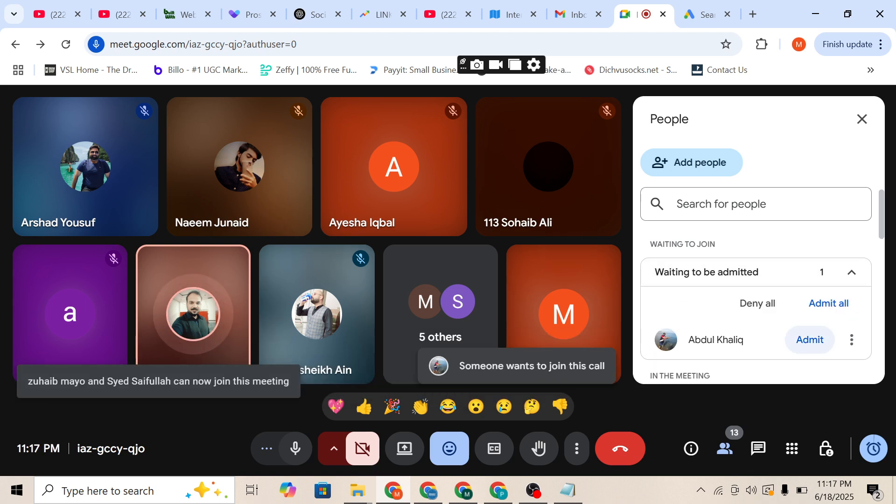
click(810, 339)
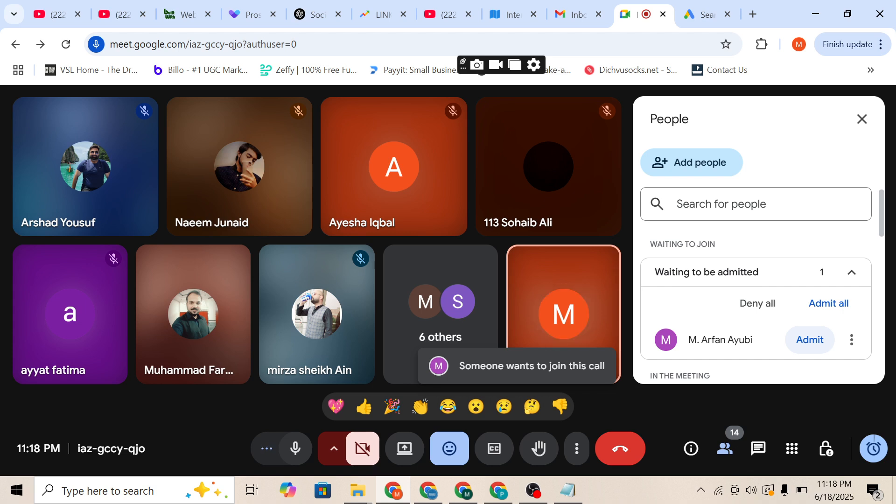
click(812, 343)
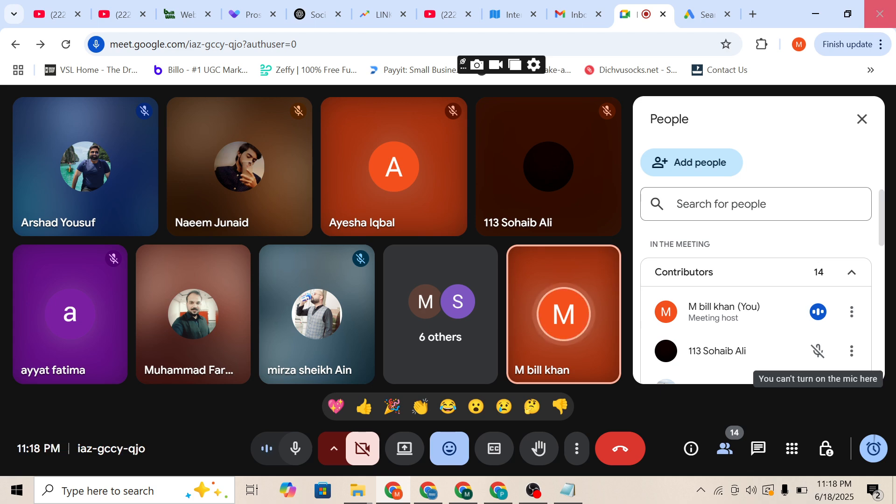
- Switch to Google Ads and exit the unfinished ad creation, discarding the draft ad
click(707, 15)
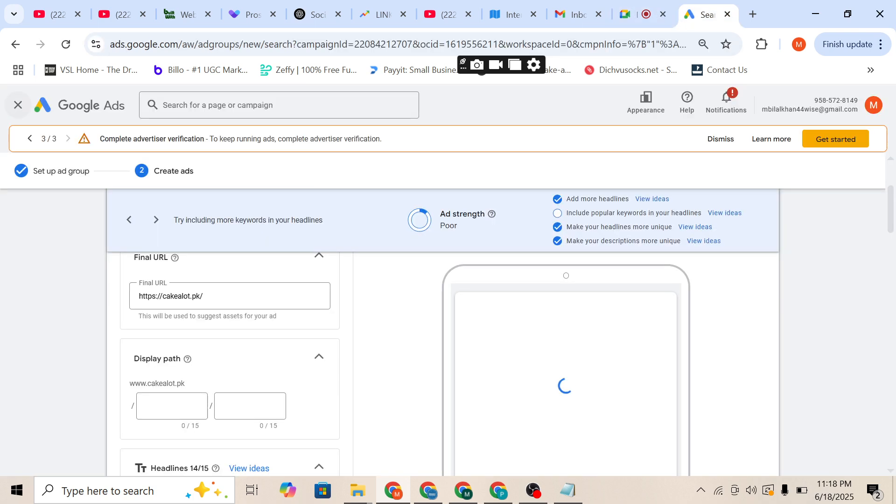
click(18, 105)
click(548, 304)
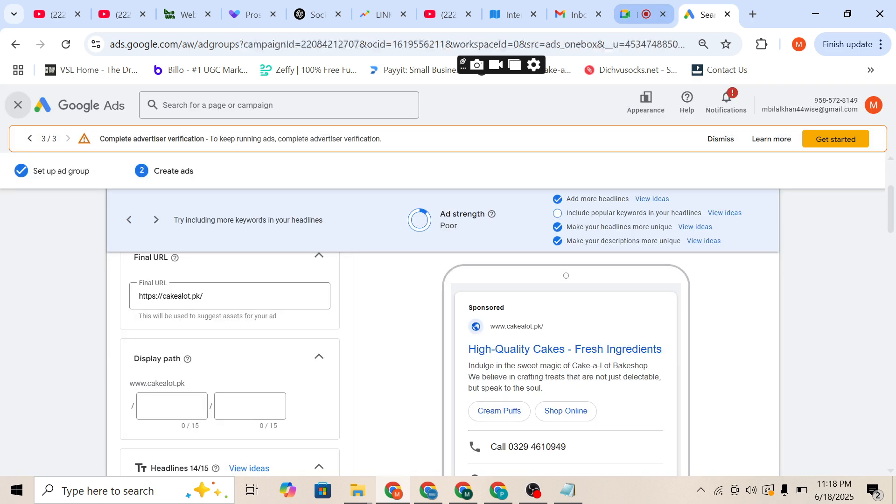
- Go back to the Google Meet call, admit the waiting participant, and return to Google Ads
click(644, 14)
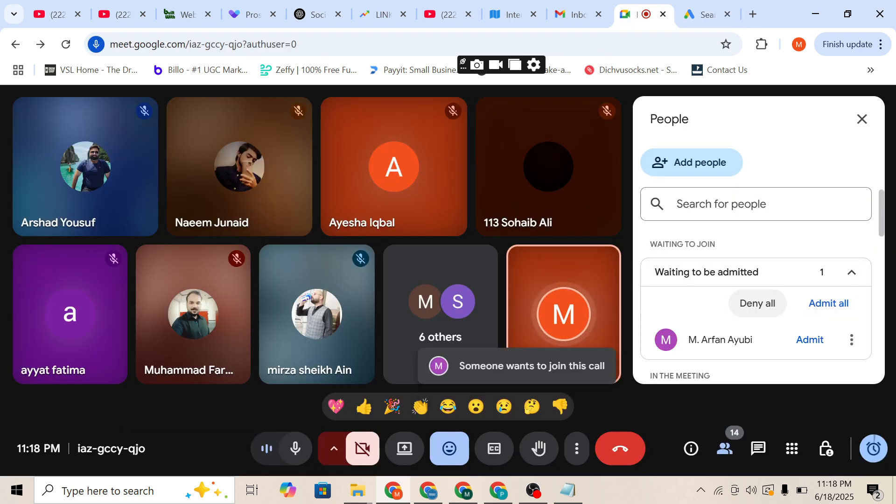
click(810, 340)
click(704, 14)
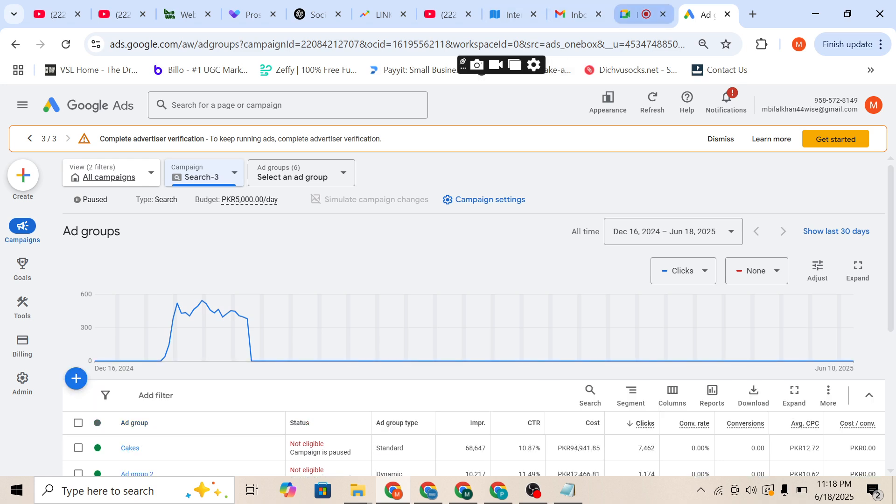
- Share the entire screen in the Google Meet call and switch to the Google Ads ad groups page
click(640, 14)
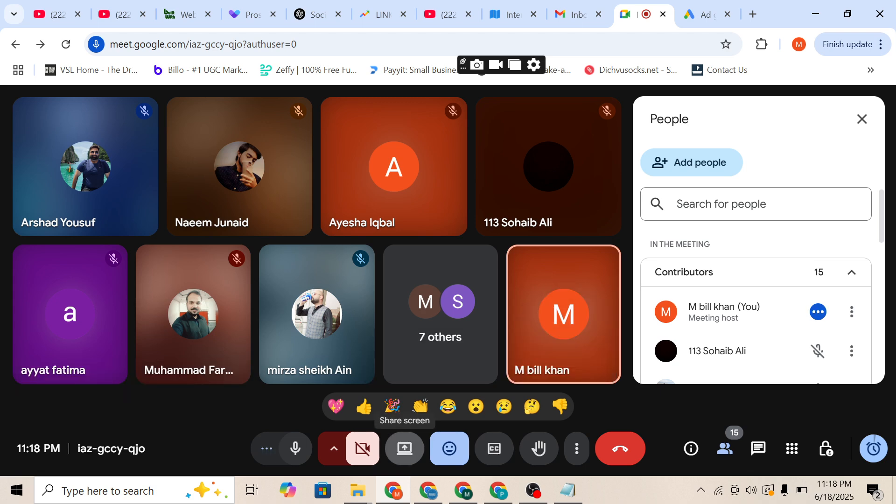
click(404, 449)
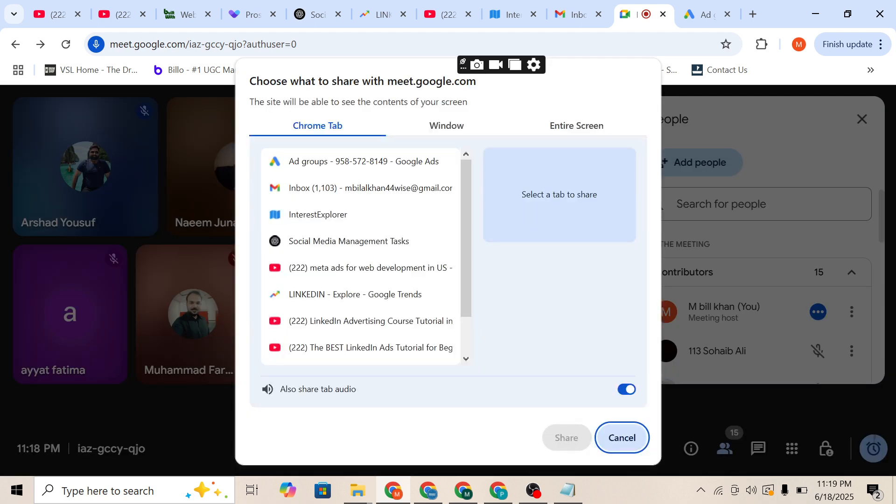
click(576, 126)
click(354, 224)
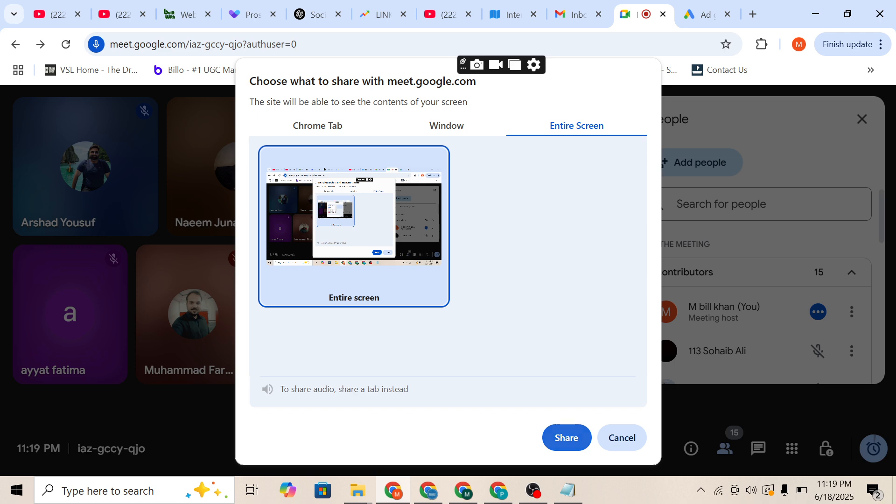
click(566, 437)
click(707, 14)
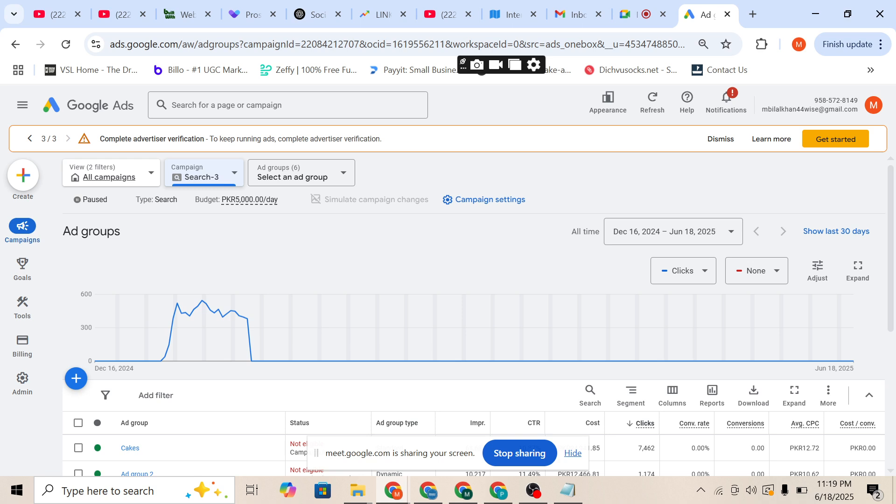
- Check the list of available campaigns, go to the Campaigns page, and open the Search-3 campaign
click(203, 177)
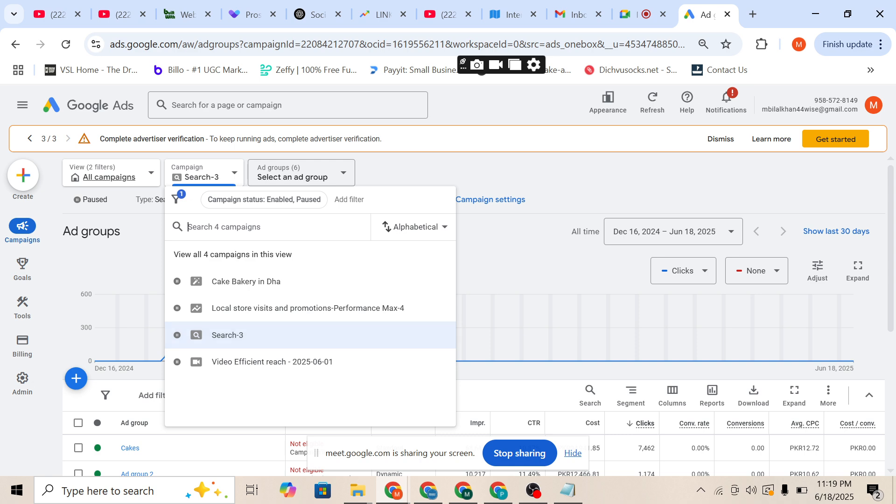
mouse_move(22, 267)
click(551, 262)
mouse_move(23, 231)
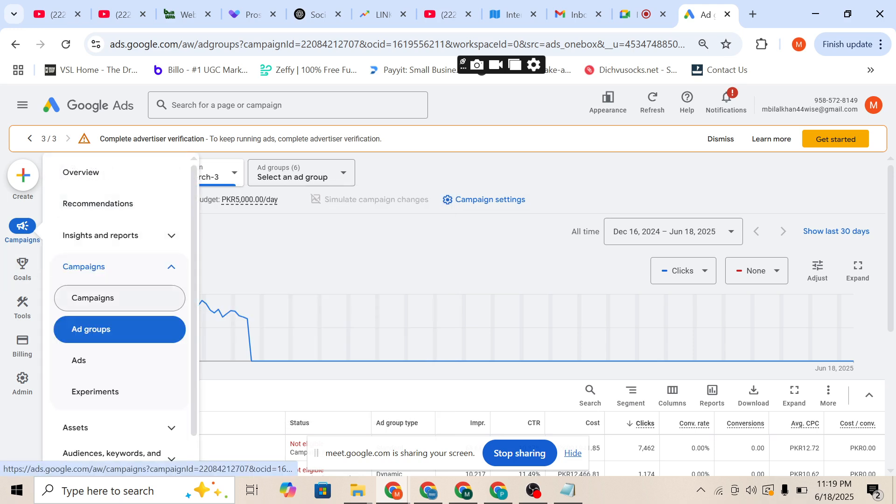
click(94, 298)
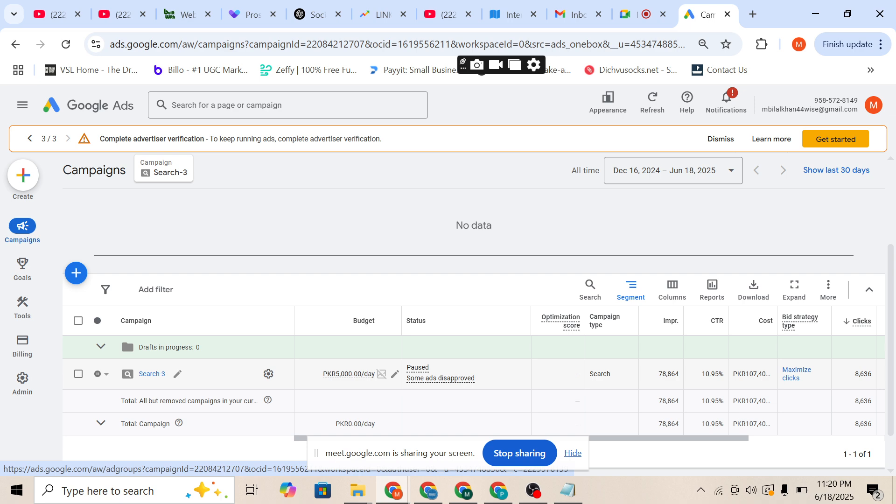
click(151, 374)
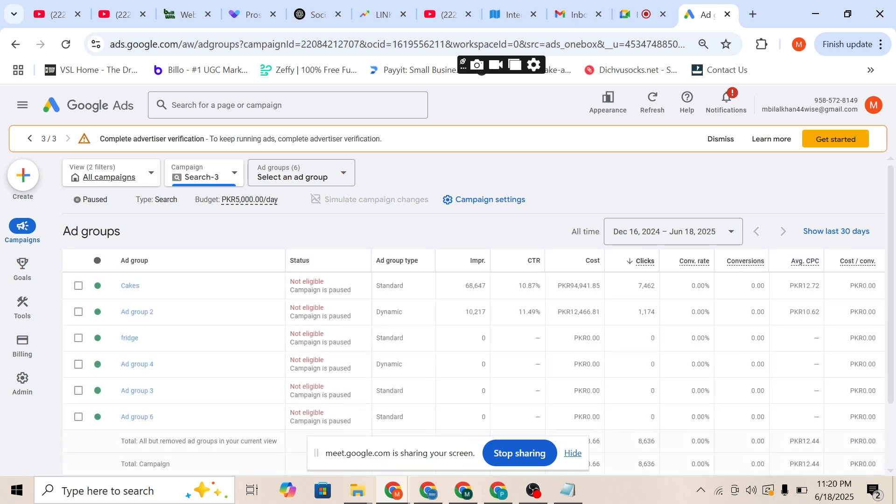
- Start a new campaign without guidance and choose Search as the campaign type
scroll(466, 327, down, 1)
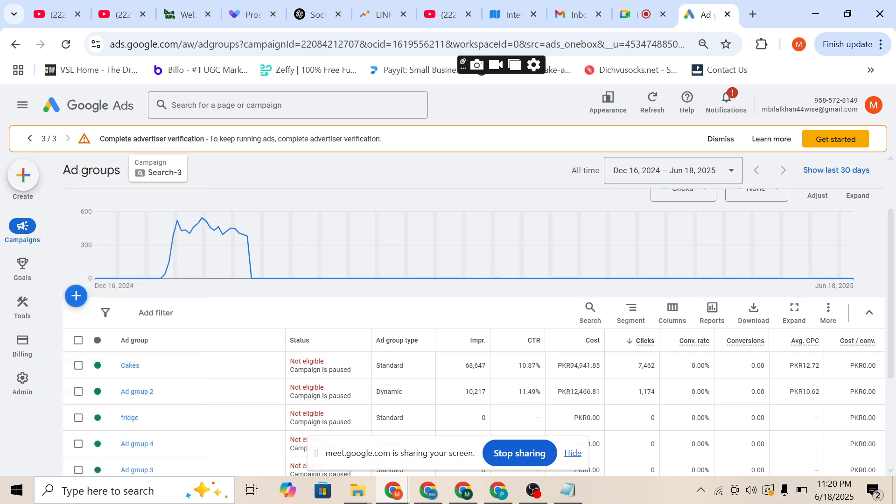
click(23, 175)
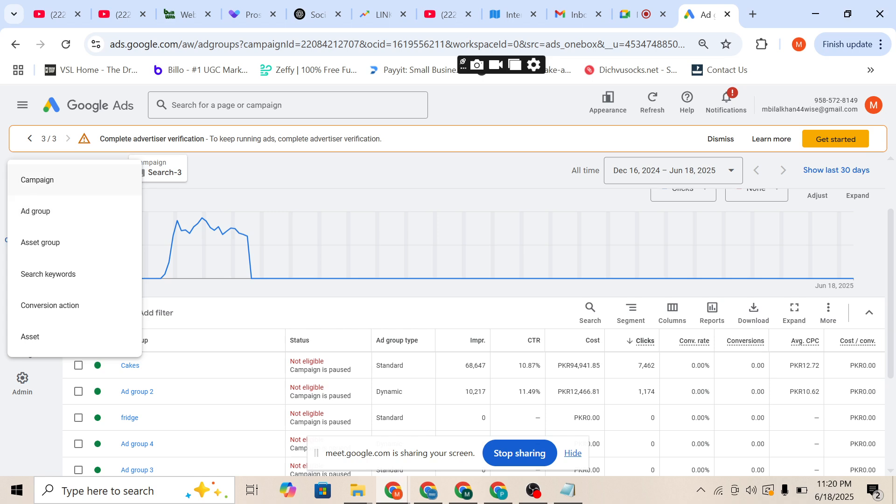
click(37, 179)
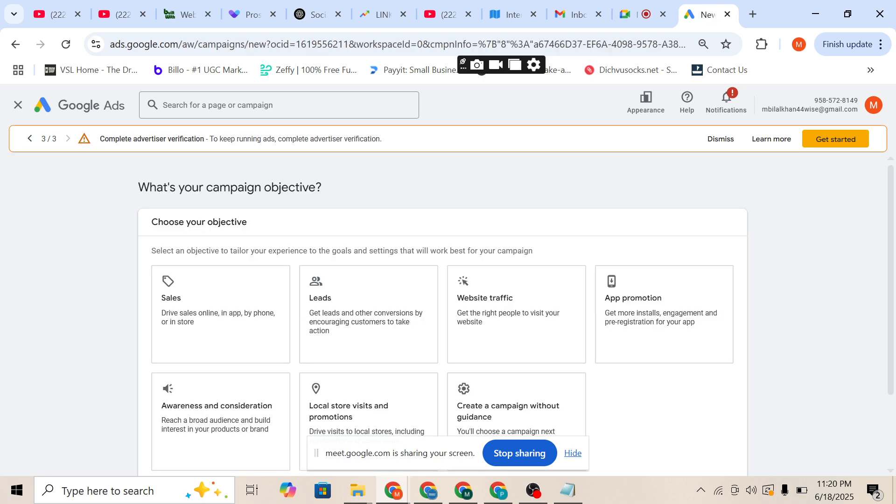
scroll(517, 404, down, 3)
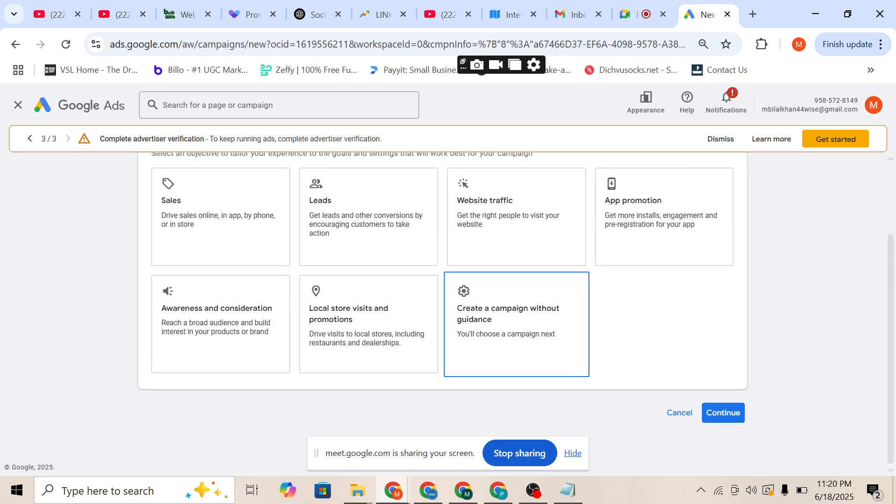
click(517, 324)
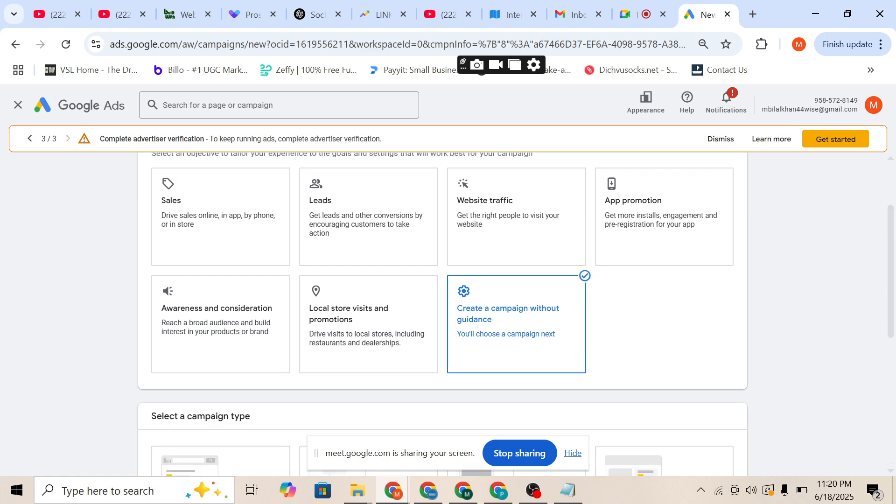
scroll(442, 313, down, 5)
click(221, 276)
scroll(220, 276, down, 4)
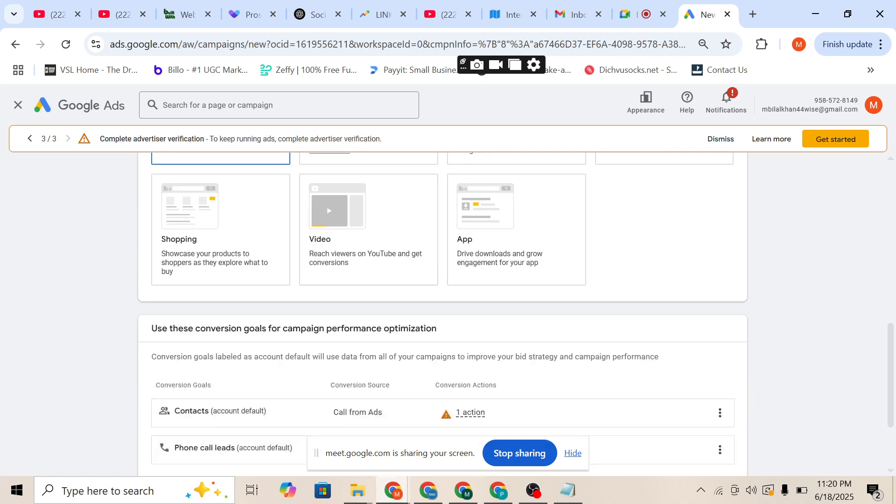
- Keep the default conversion goals and the name Search-5, start it as a new campaign instead of a saved draft, and open its campaign settings
scroll(442, 313, down, 3)
click(723, 413)
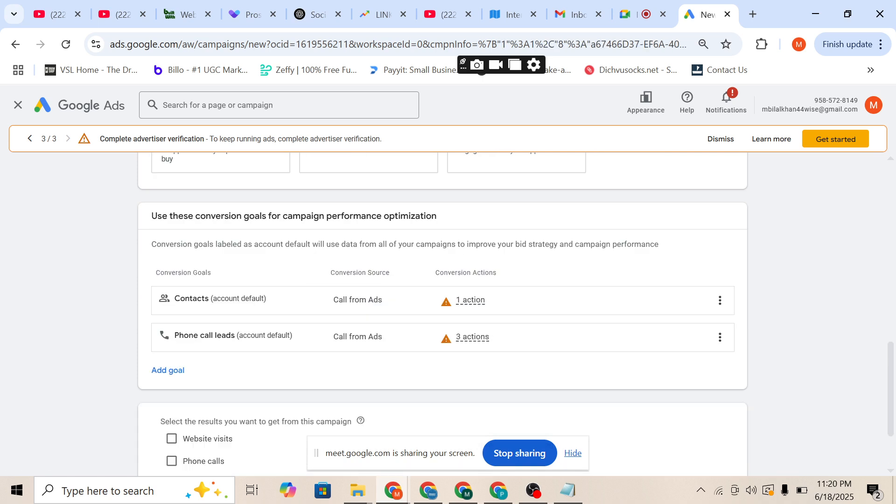
scroll(442, 298, down, 2)
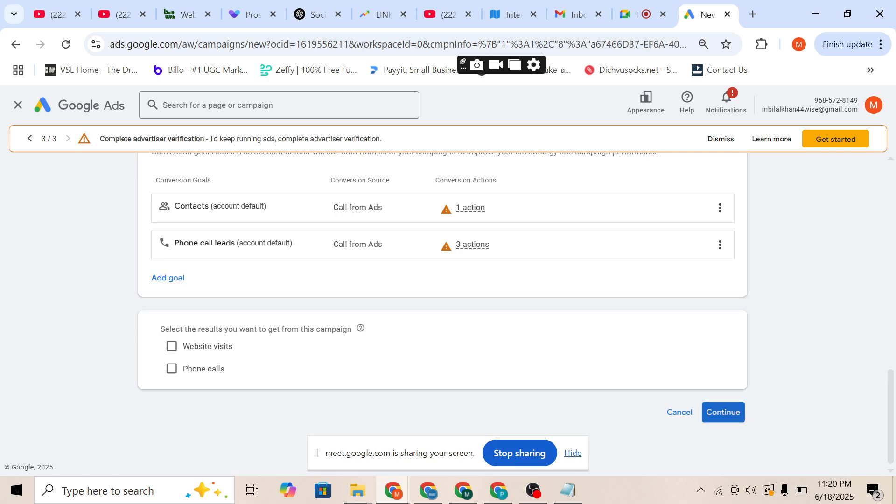
click(723, 413)
scroll(442, 314, down, 3)
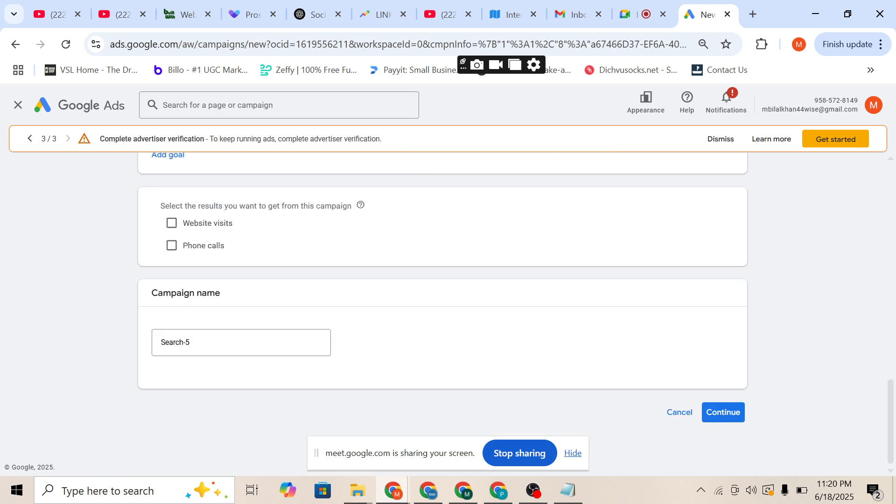
click(723, 413)
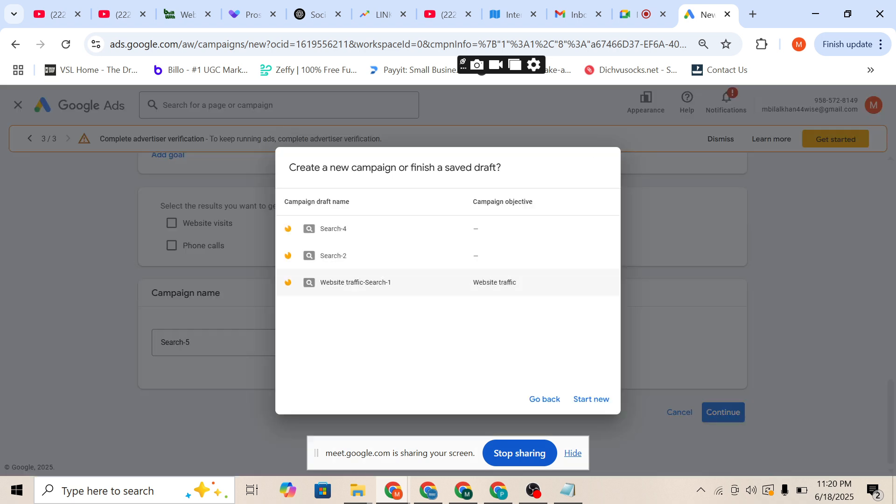
click(591, 399)
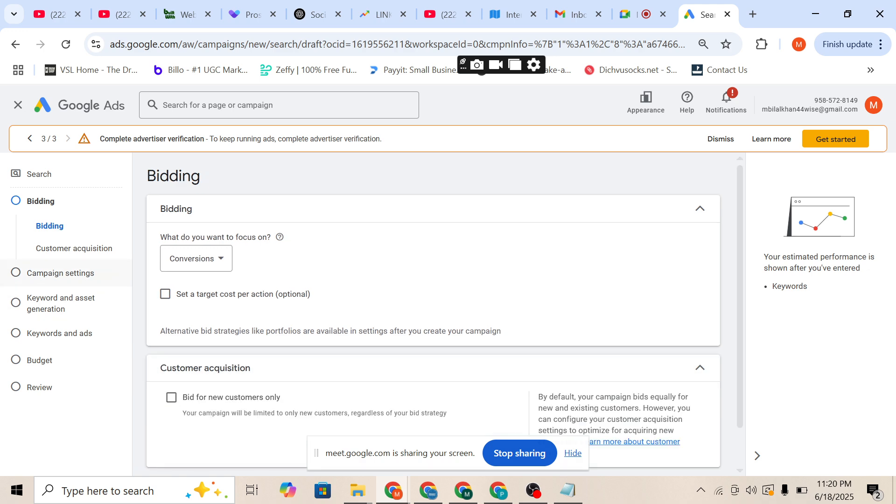
click(60, 273)
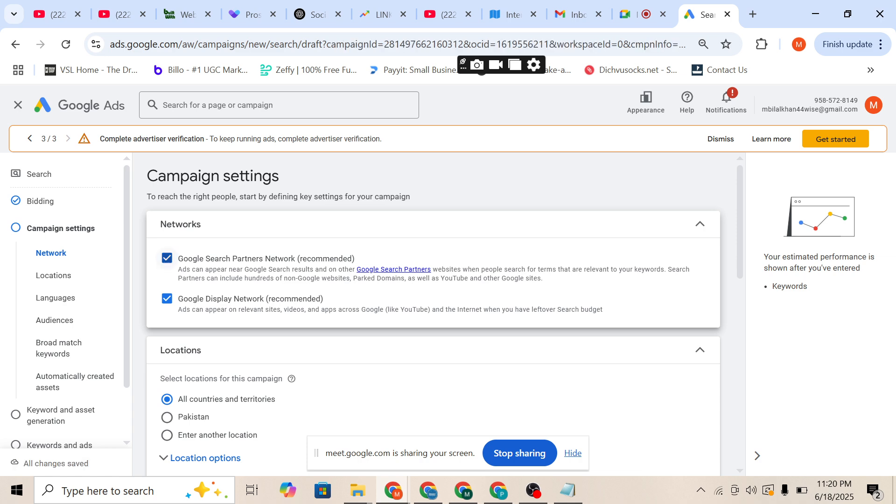
- Turn the Google Search Partners Network and Google Display Network off and back on, and highlight the Display Network description
click(166, 259)
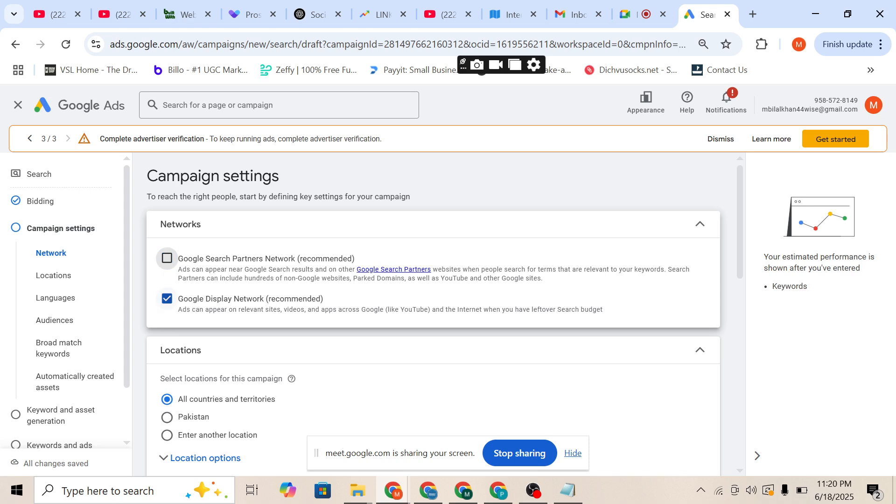
click(167, 299)
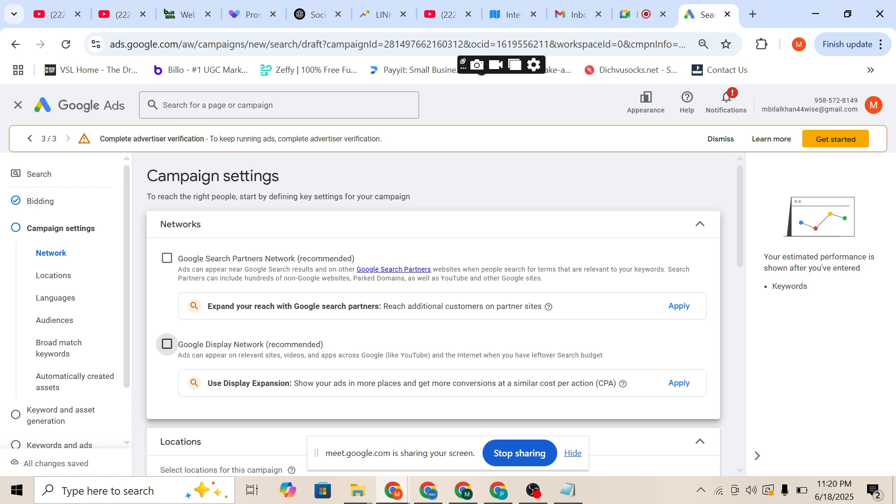
click(166, 259)
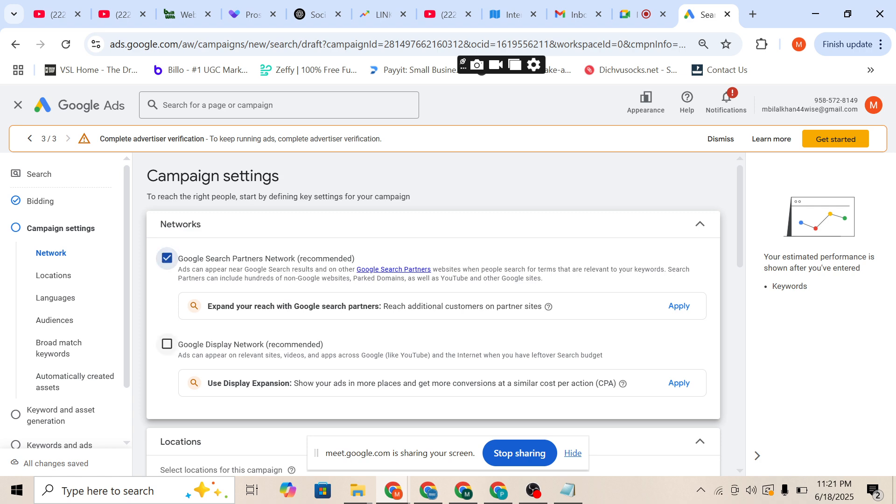
click(167, 344)
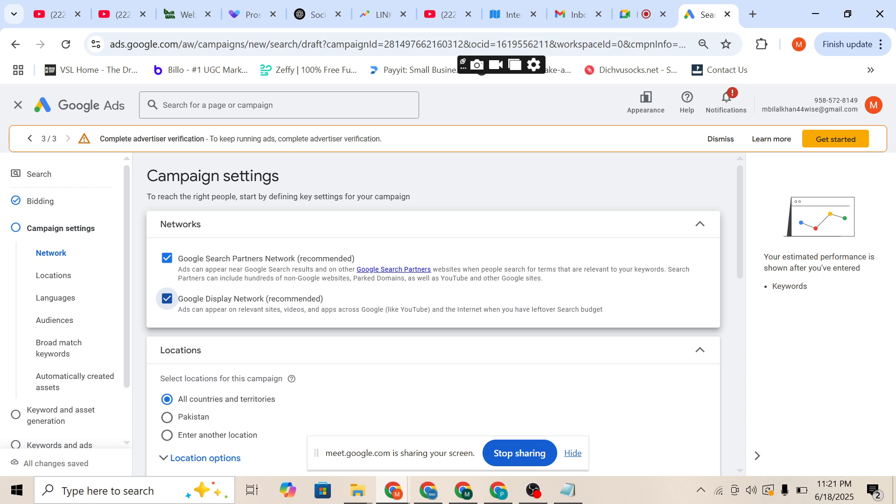
drag(182, 309, 603, 309)
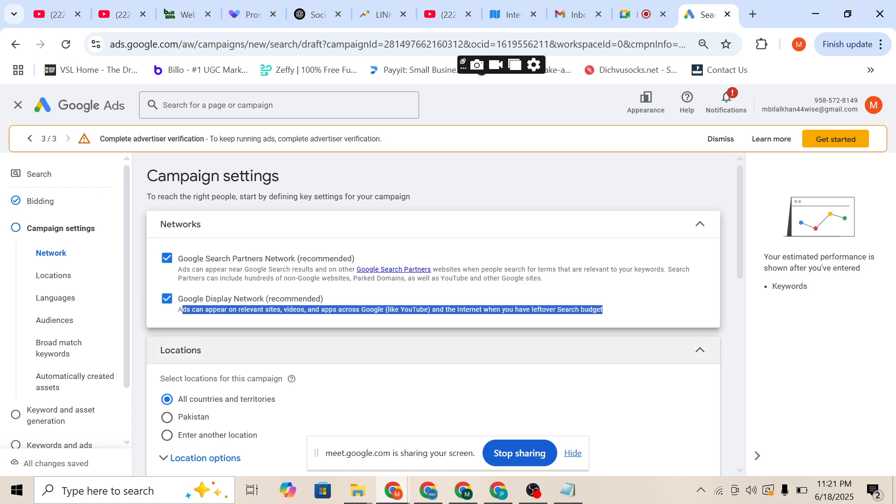
click(392, 310)
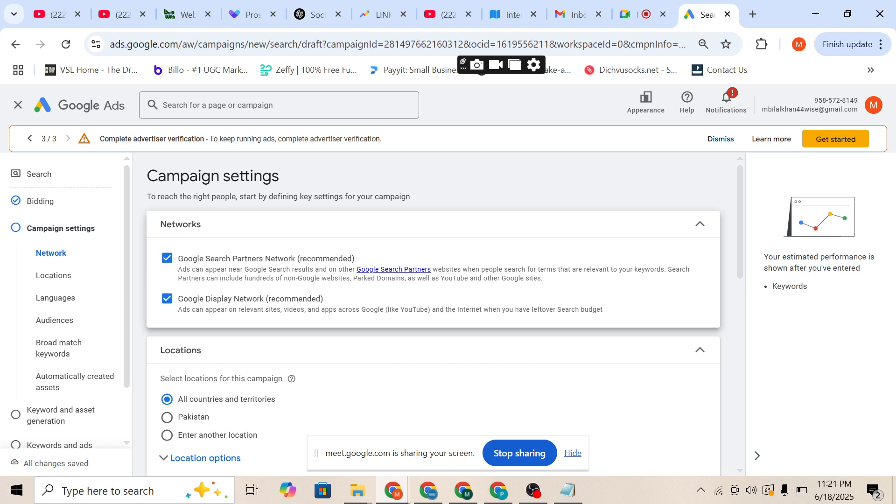
- Open the W3Schools site in a new browser tab, search it for "shoes", and examine the sponsored results
click(753, 14)
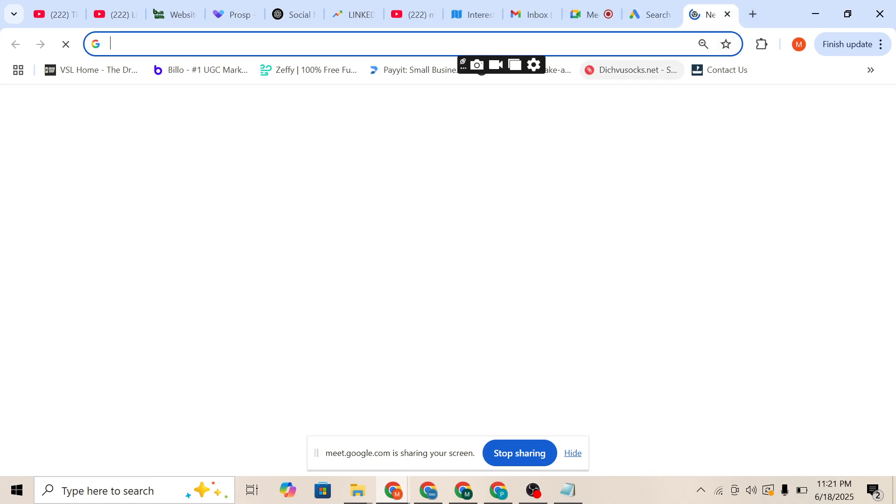
text(w3school)
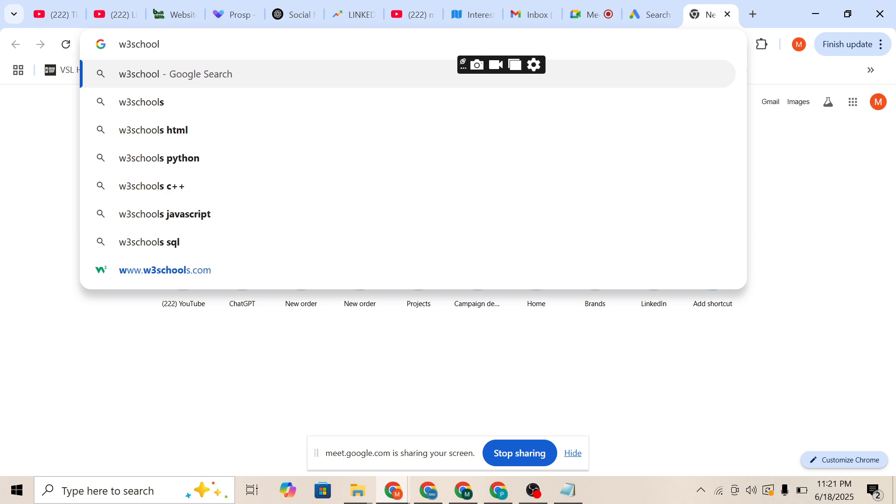
key(Return)
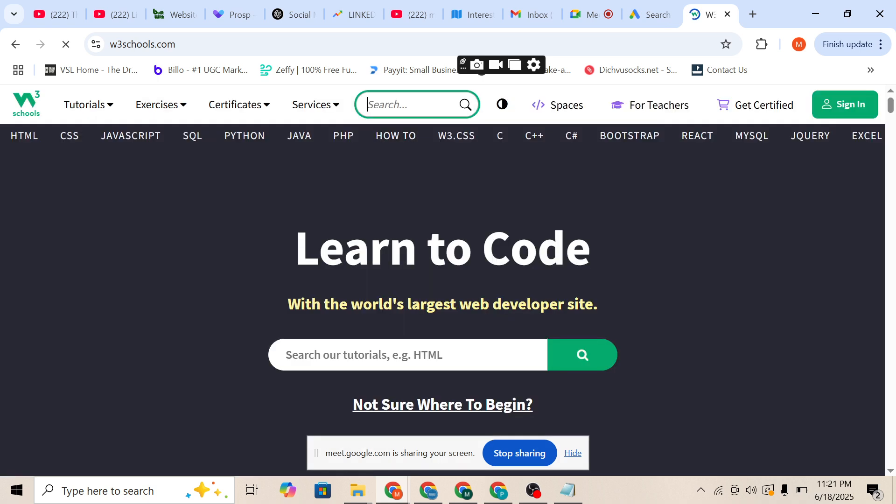
text(shoes)
key(Return)
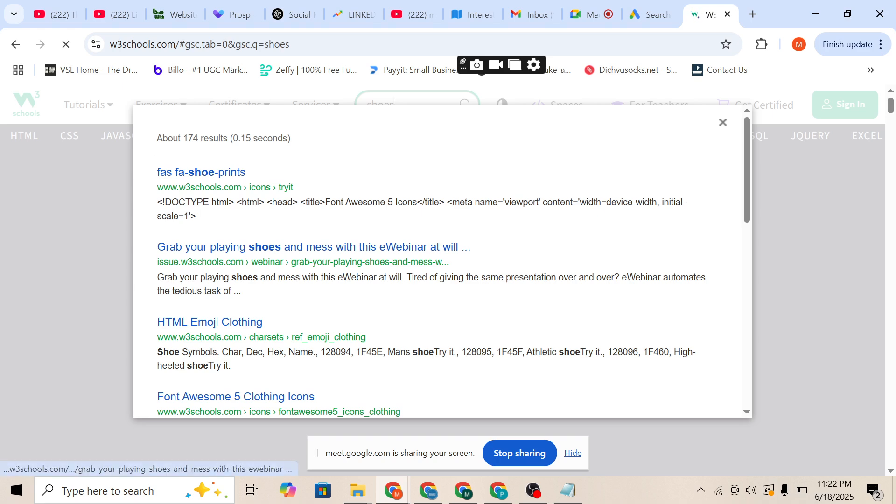
scroll(442, 259, down, 10)
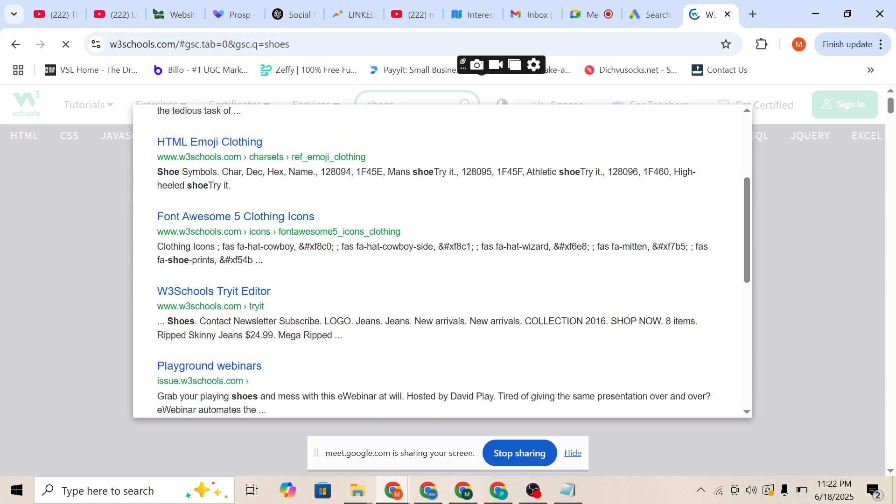
scroll(442, 259, up, 10)
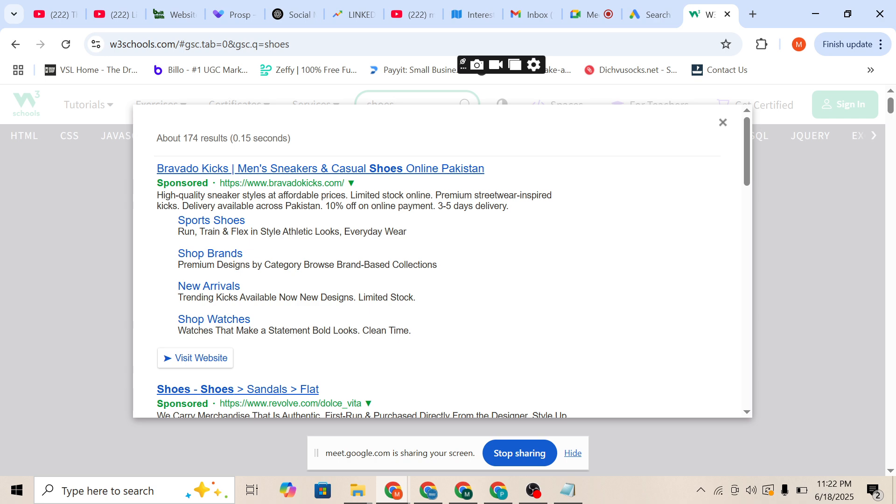
click(533, 490)
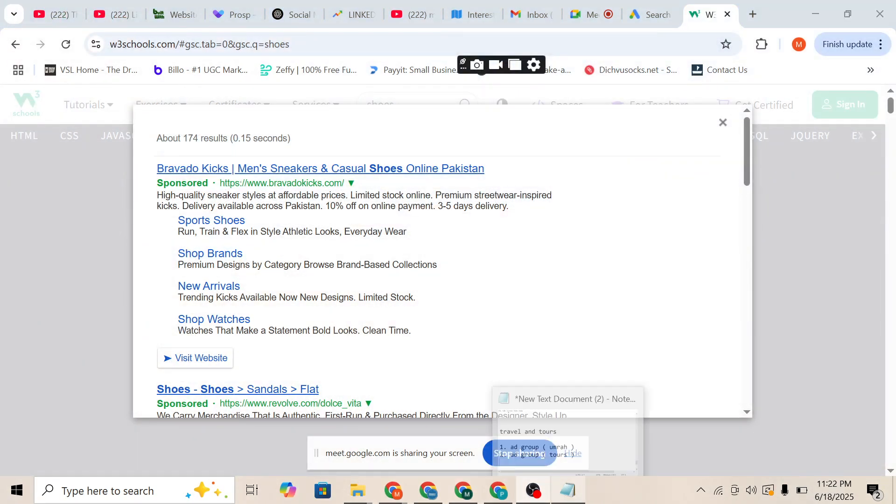
click(568, 490)
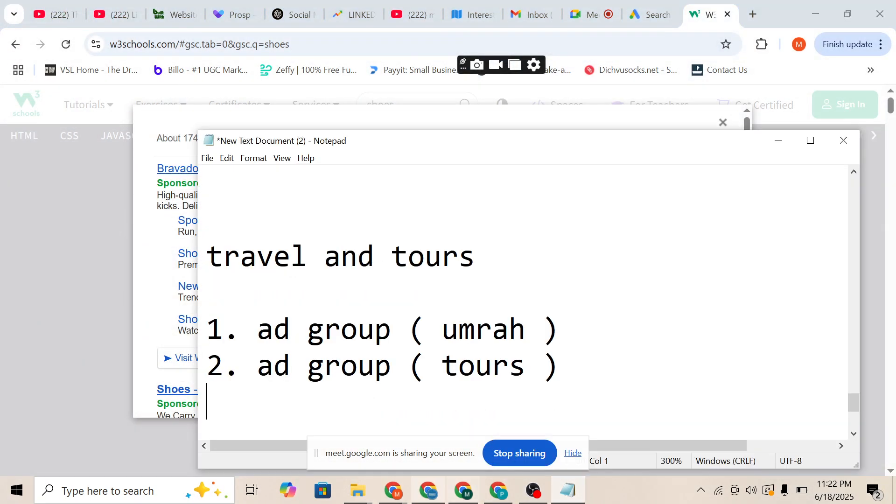
mouse_move(393, 490)
click(322, 424)
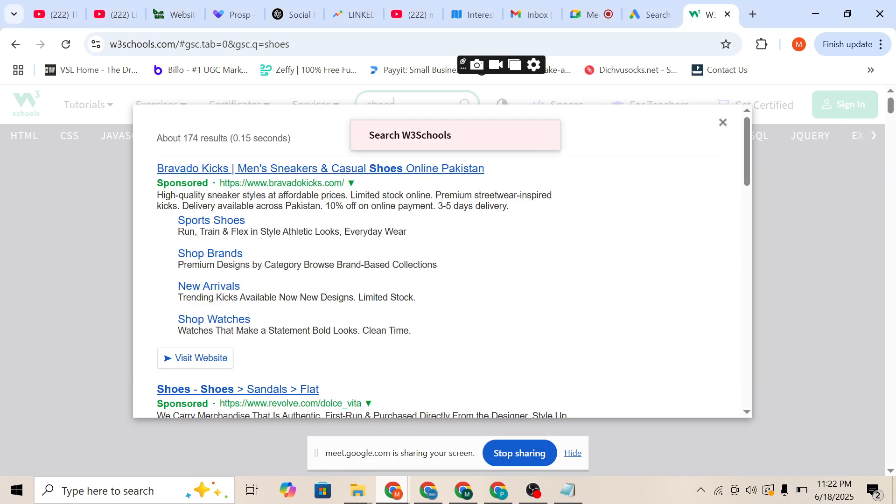
click(463, 490)
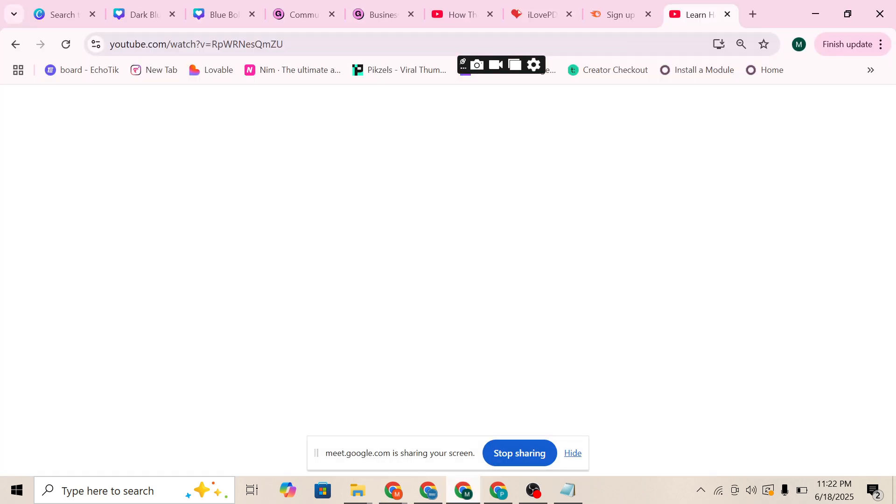
click(568, 490)
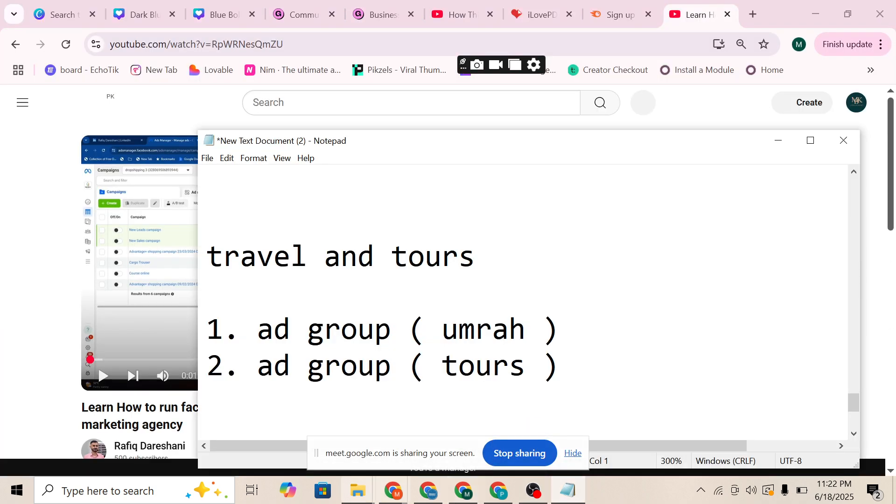
click(393, 490)
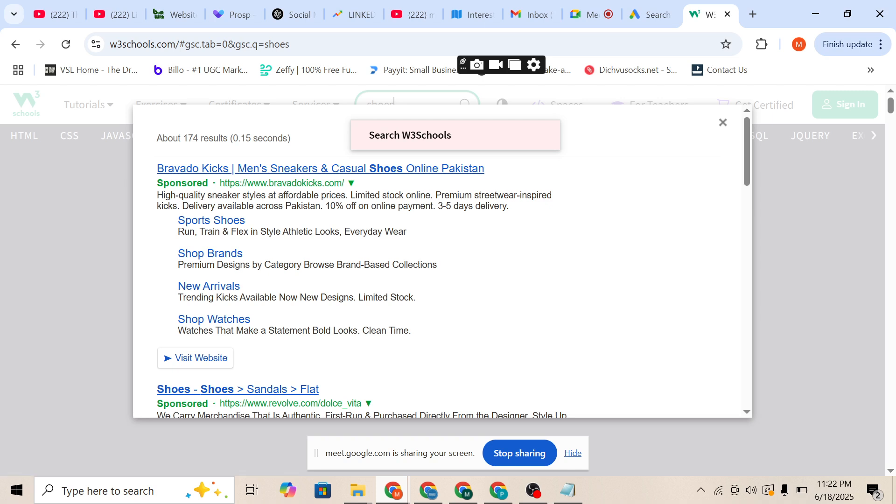
- Switch to the Notepad document and write "impression" below the existing notes, with "1000" two lines beneath it
click(568, 490)
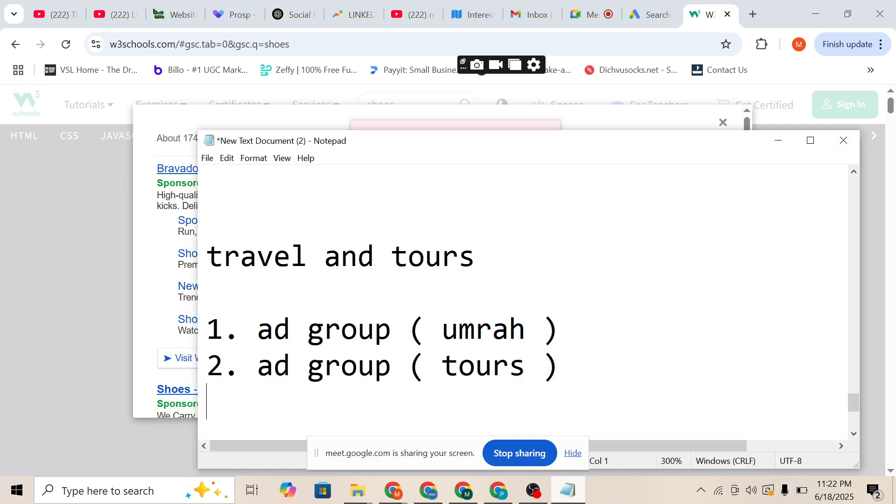
scroll(523, 302, down, 2)
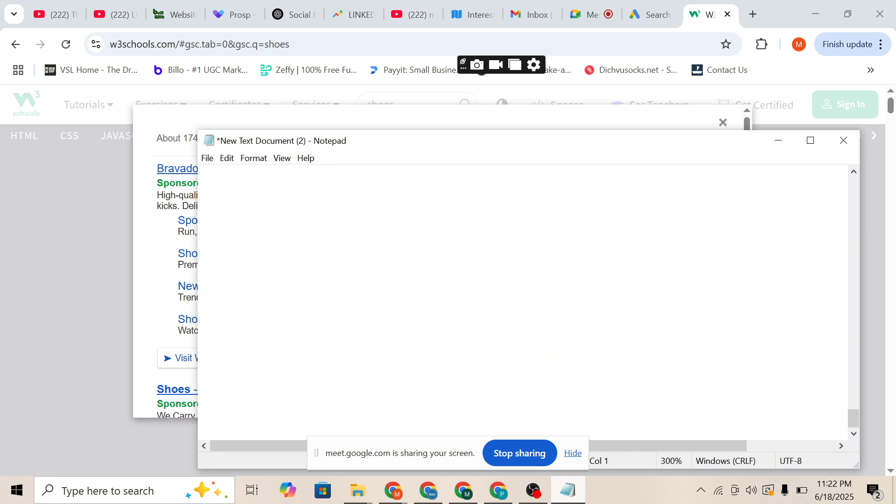
text(impress)
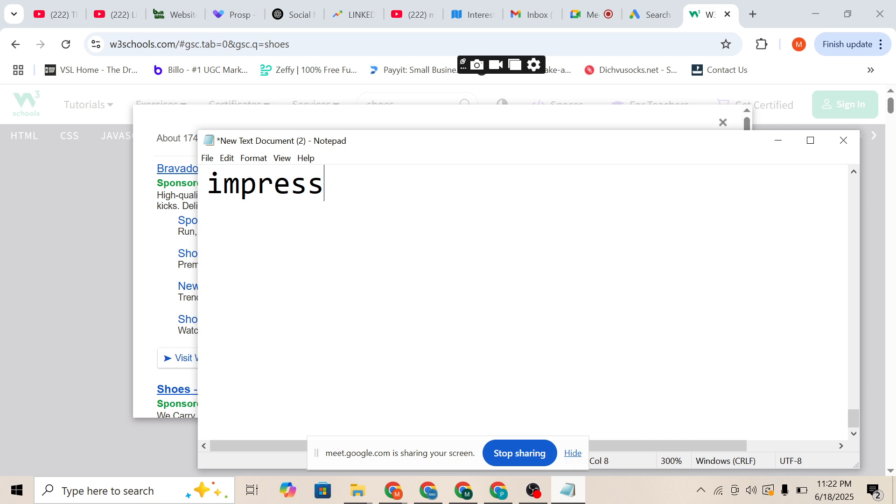
text(ion)
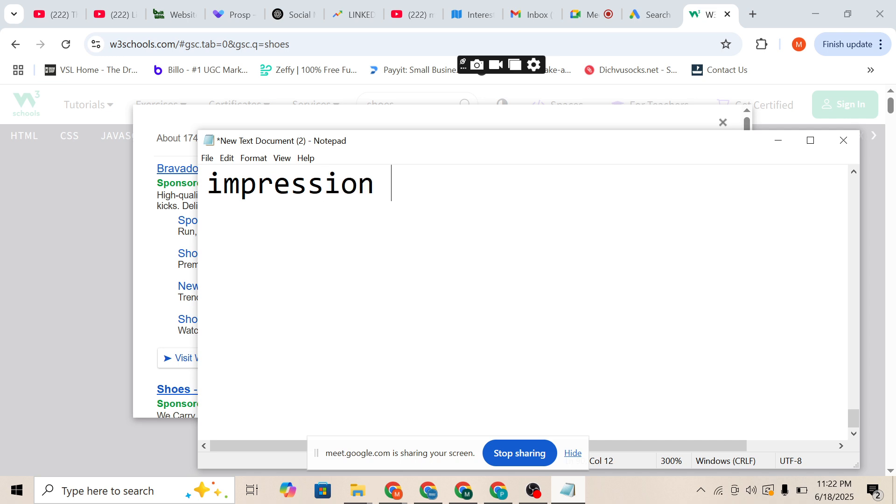
key(Return)
key(Return)
text(1000 )
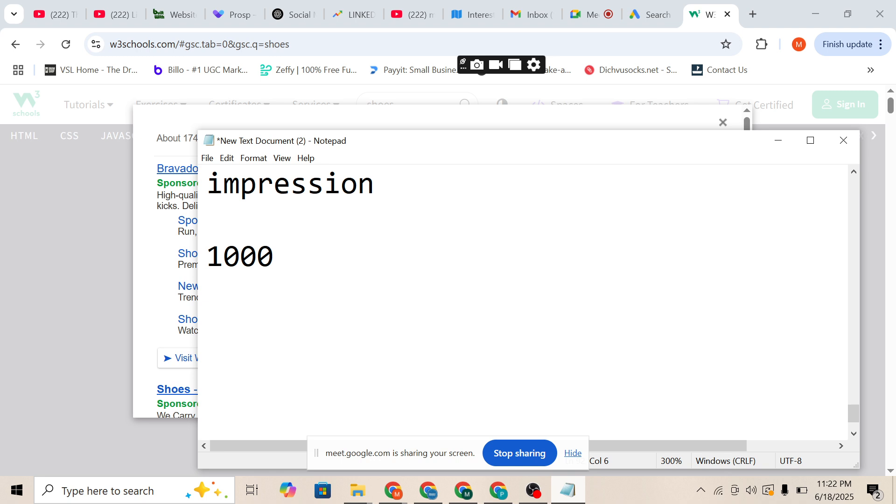
- Add "cpm" after 1000 in the Notepad document and write "click" on the line below
text(cpm)
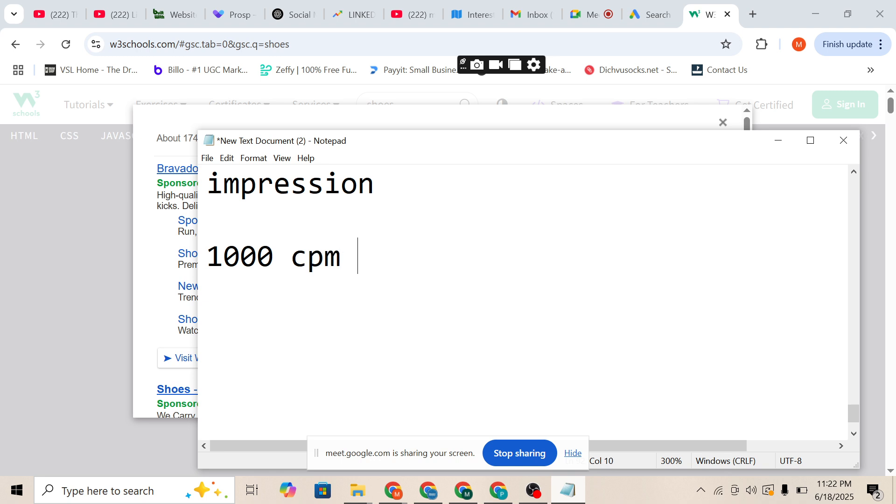
key(Return)
text(click)
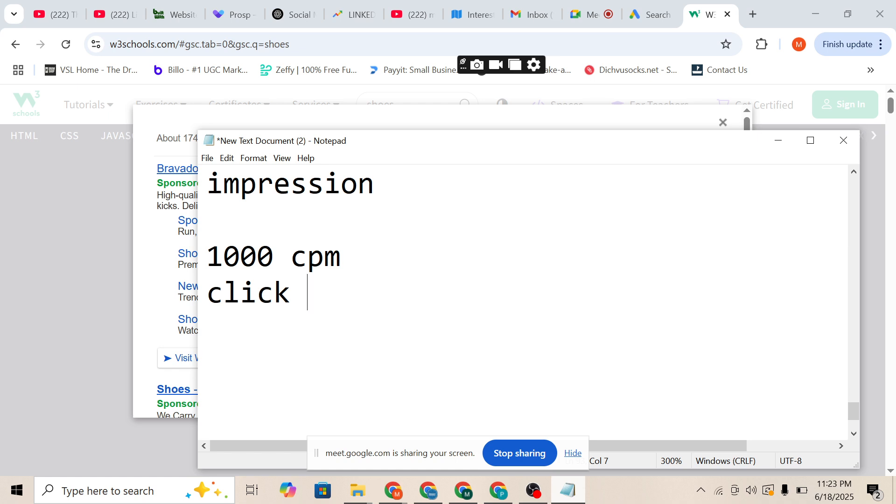
- Minimize the notes, hide the screen-sharing notice, close the W3Schools search results and return to the Google Ads campaign settings
click(778, 140)
mouse_move(393, 490)
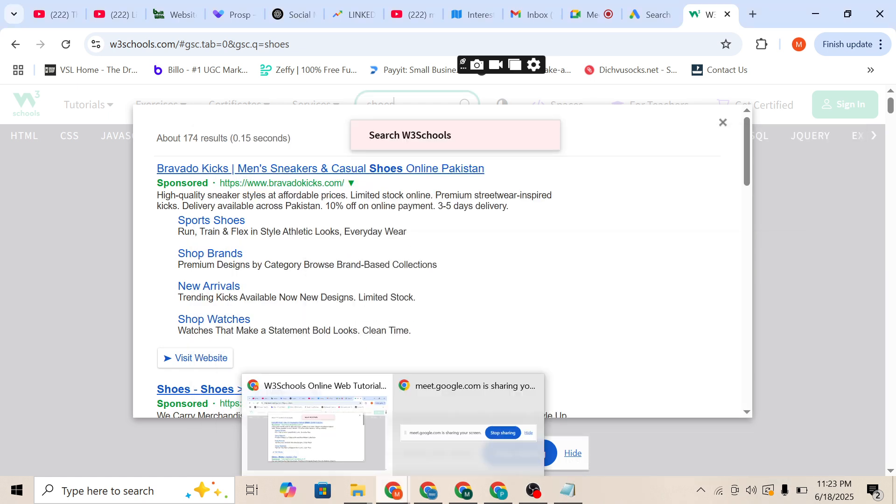
click(318, 431)
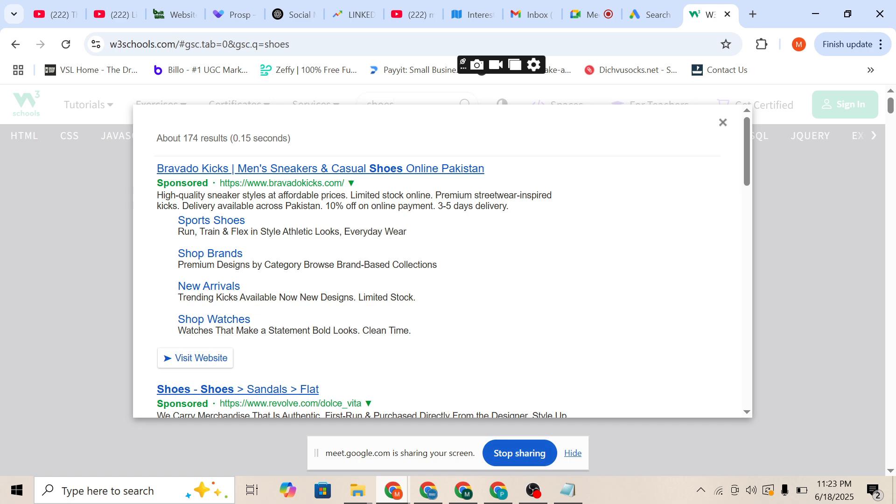
click(573, 454)
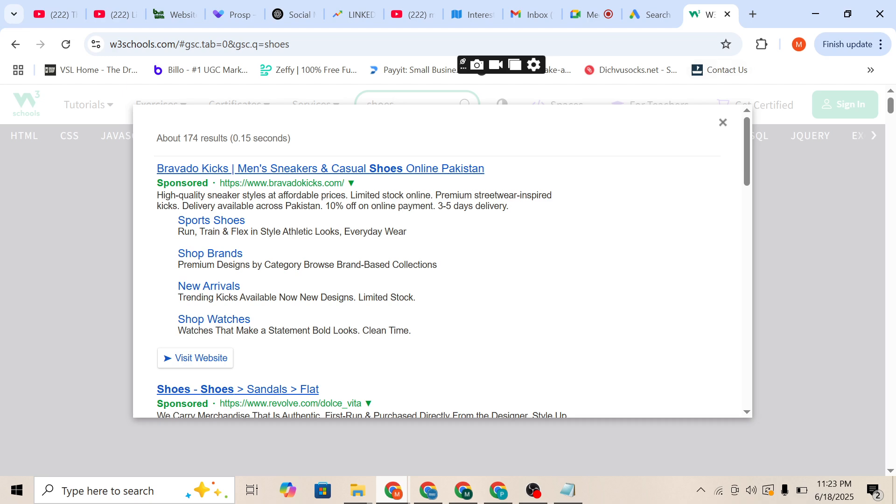
click(723, 122)
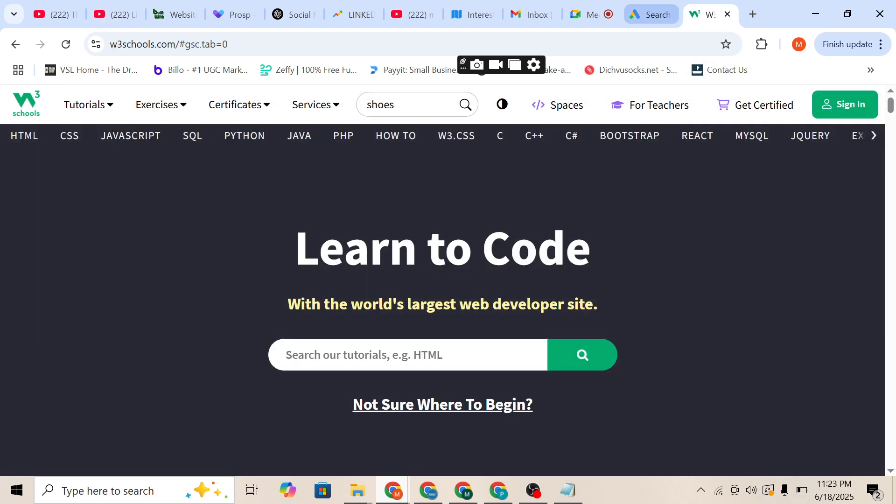
click(651, 15)
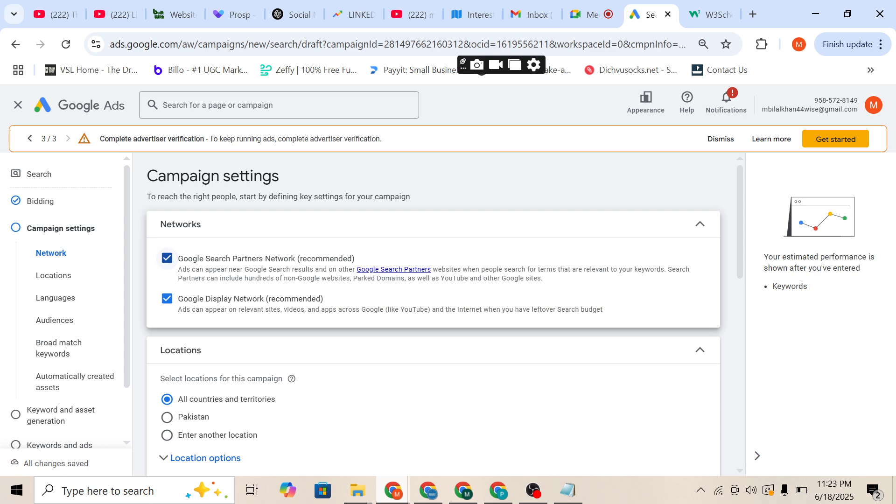
- Turn off the Google Search Partners Network and the Google Display Network for the new search campaign
click(167, 258)
click(166, 258)
click(166, 298)
click(167, 258)
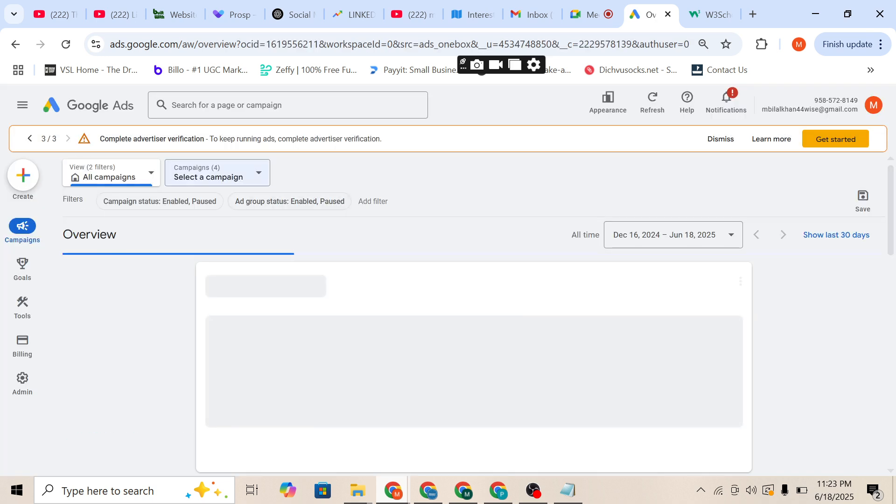
- Review the list of existing campaigns from the account overview and close it without selecting one
click(217, 172)
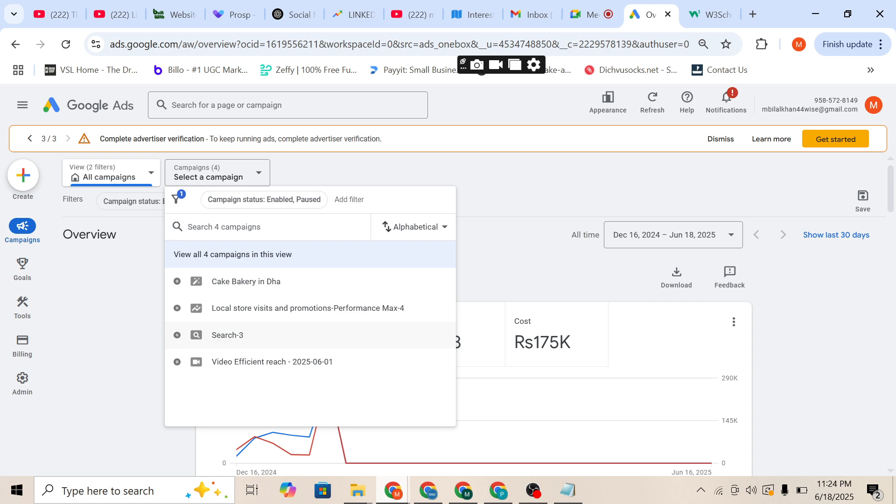
click(112, 173)
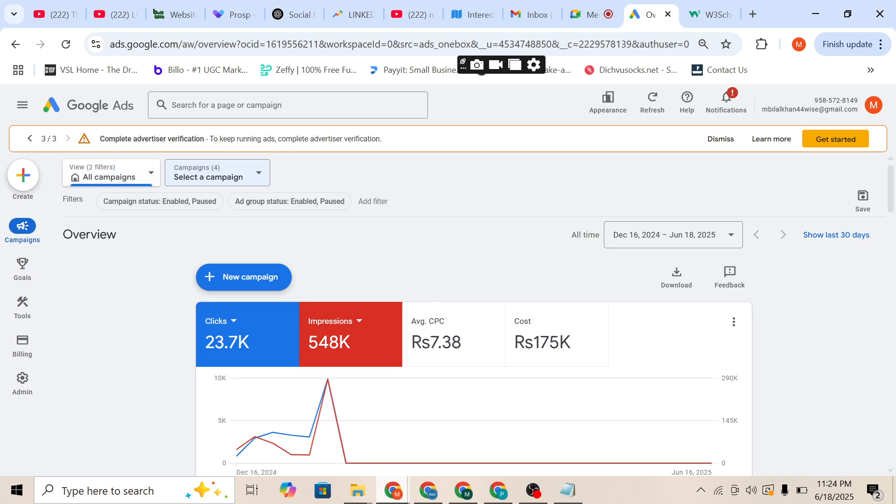
click(217, 173)
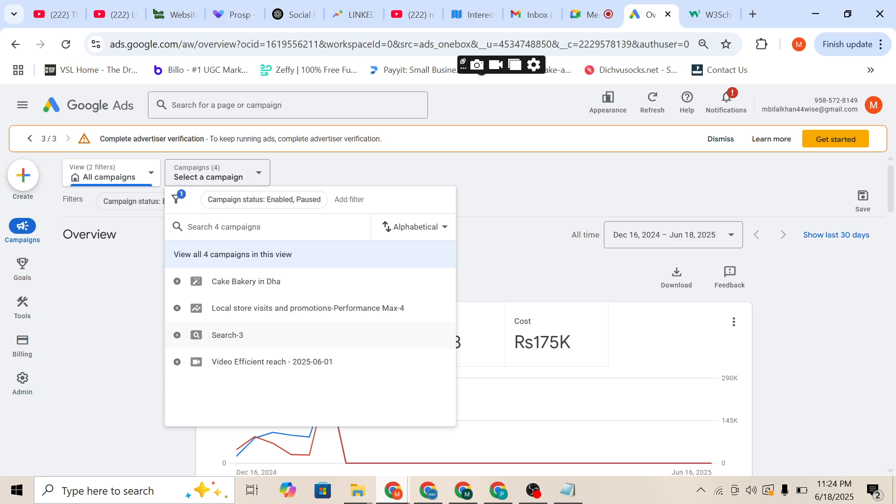
key(Escape)
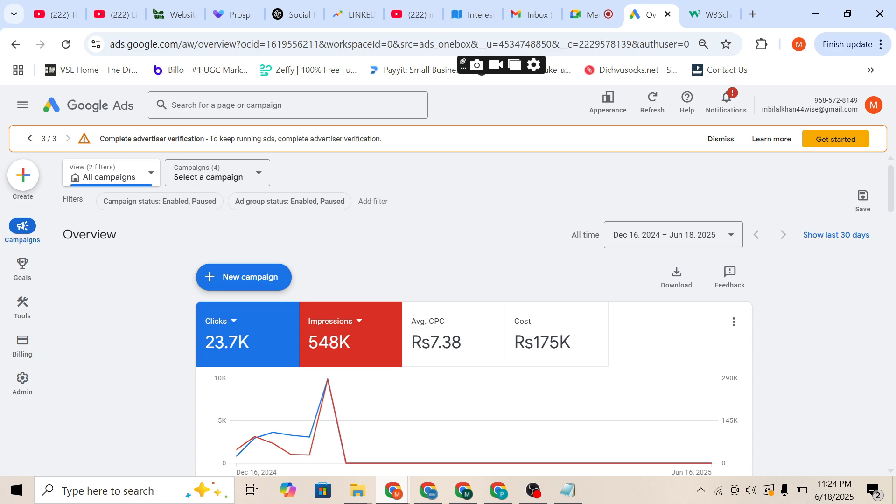
- Go from the account overview to the page listing all campaigns
scroll(473, 327, down, 2)
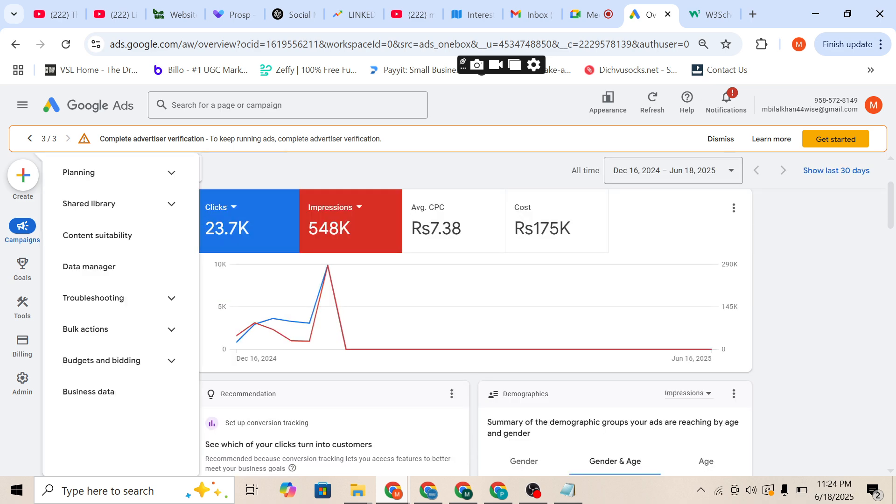
mouse_move(22, 383)
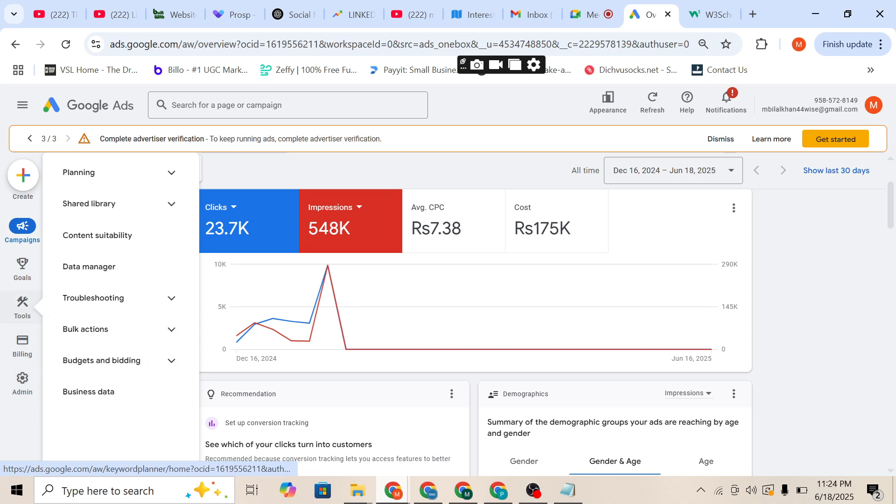
mouse_move(22, 230)
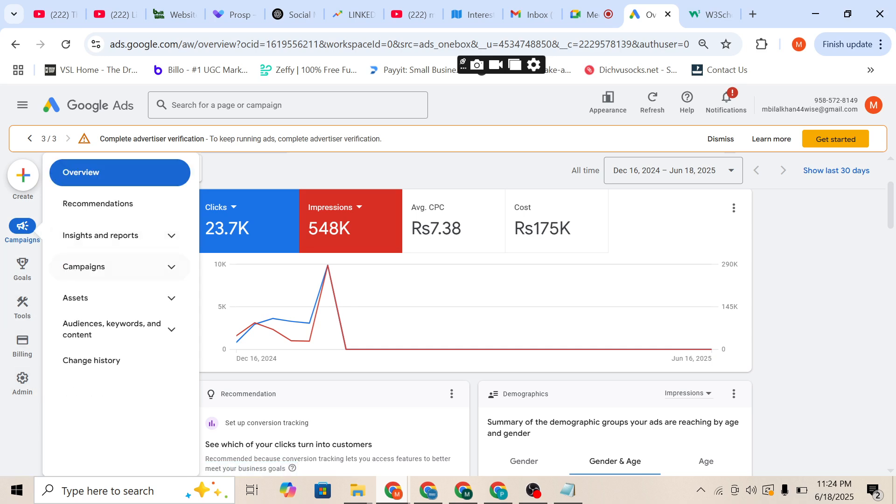
click(117, 266)
click(117, 266)
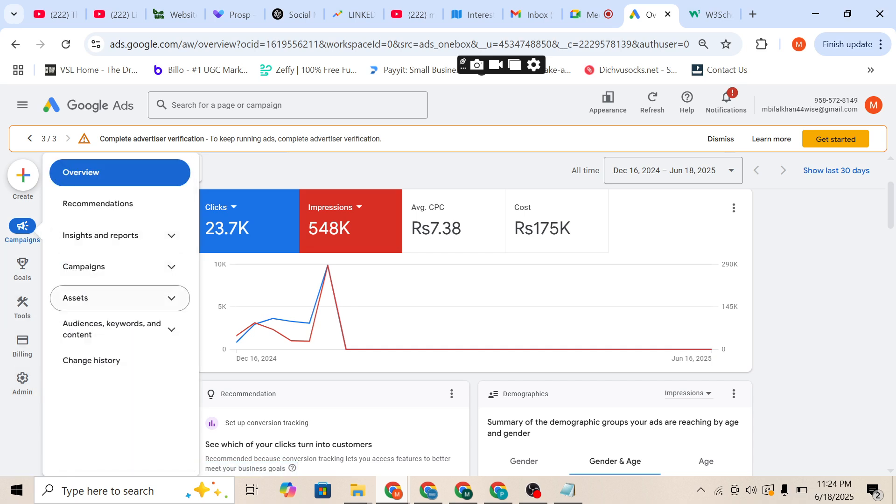
click(117, 267)
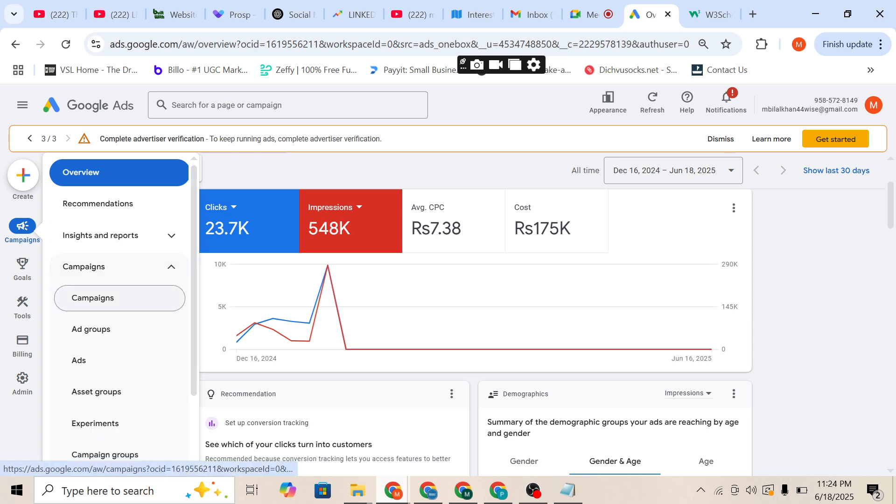
click(93, 298)
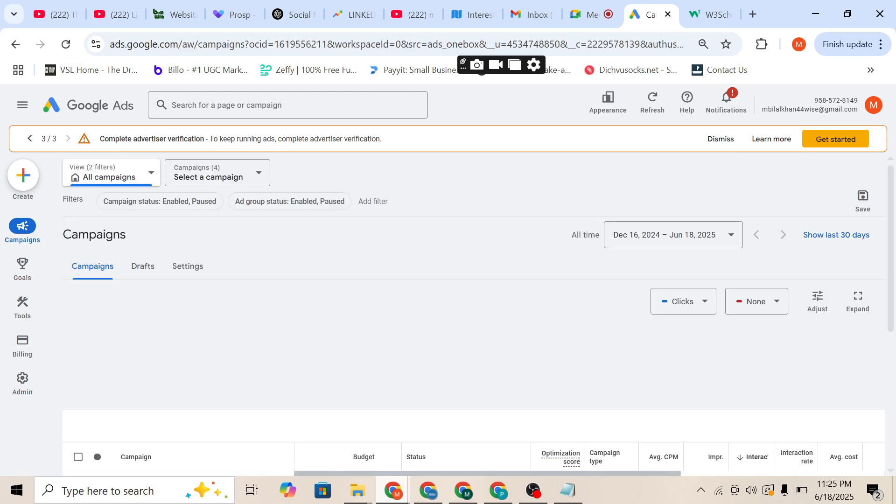
- Open the Search-3 campaign's settings, examine its Networks options, and close the settings without changes
scroll(474, 314, down, 1)
scroll(473, 314, down, 3)
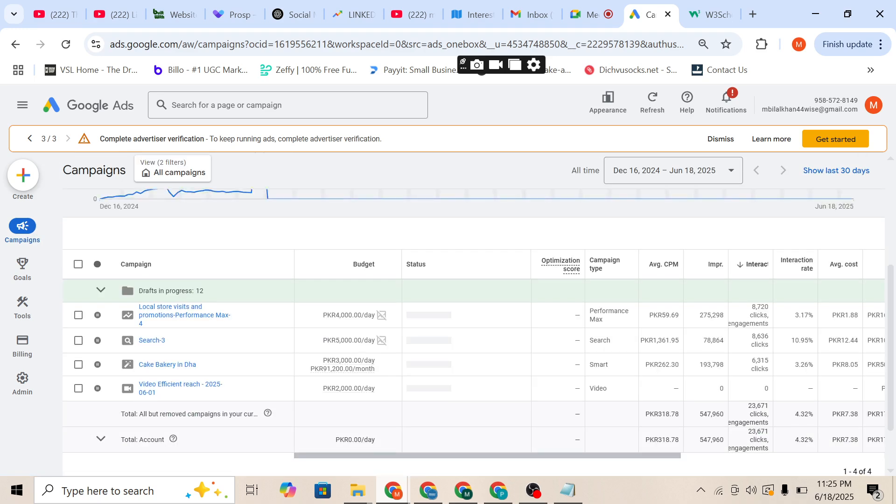
scroll(269, 299, down, 2)
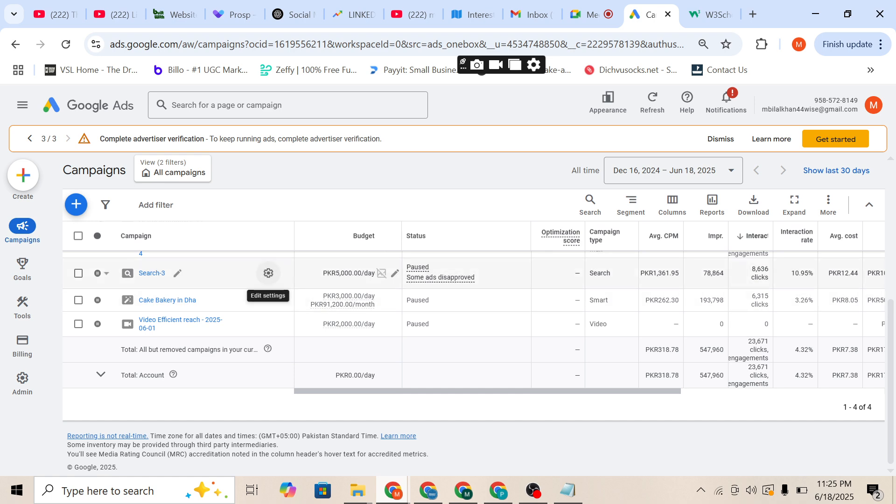
click(269, 273)
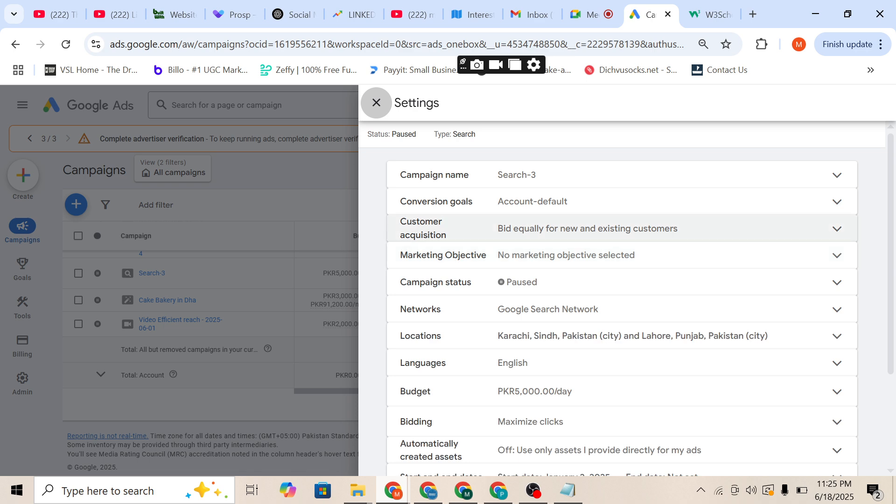
scroll(621, 327, down, 1)
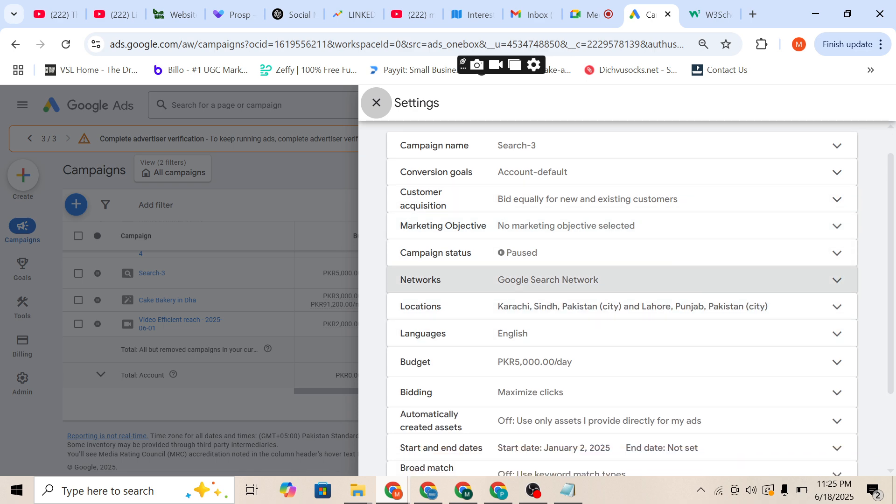
click(607, 279)
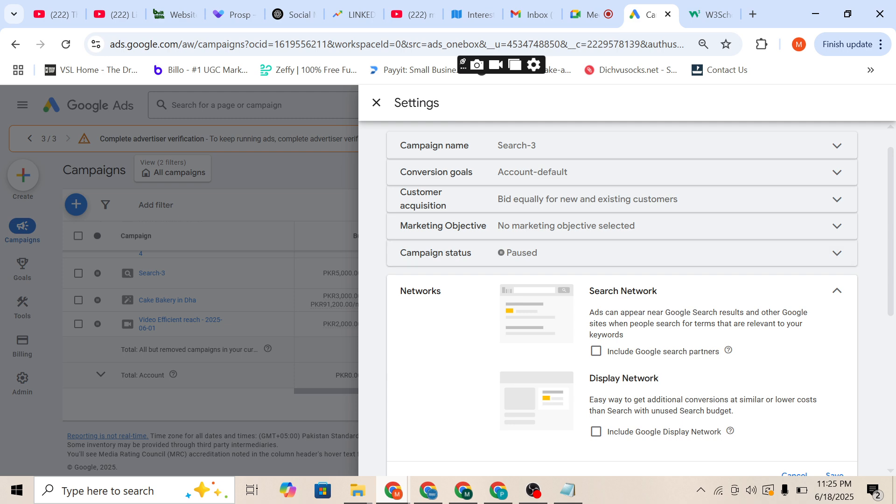
click(837, 291)
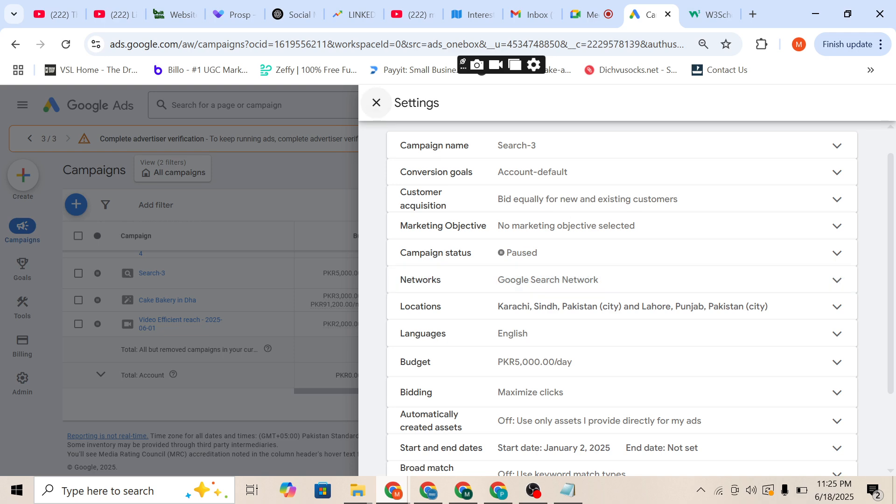
click(376, 102)
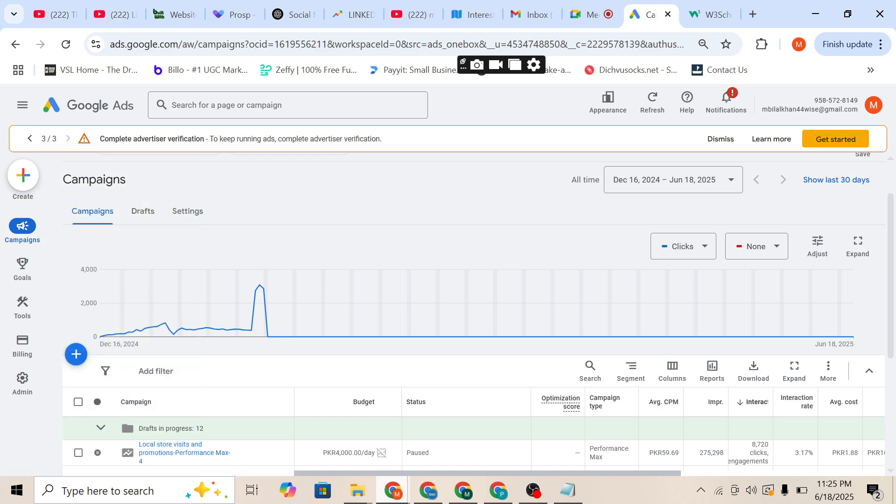
- Check the participants in the Google Meet call and return to the Google Ads campaigns page
scroll(474, 326, down, 1)
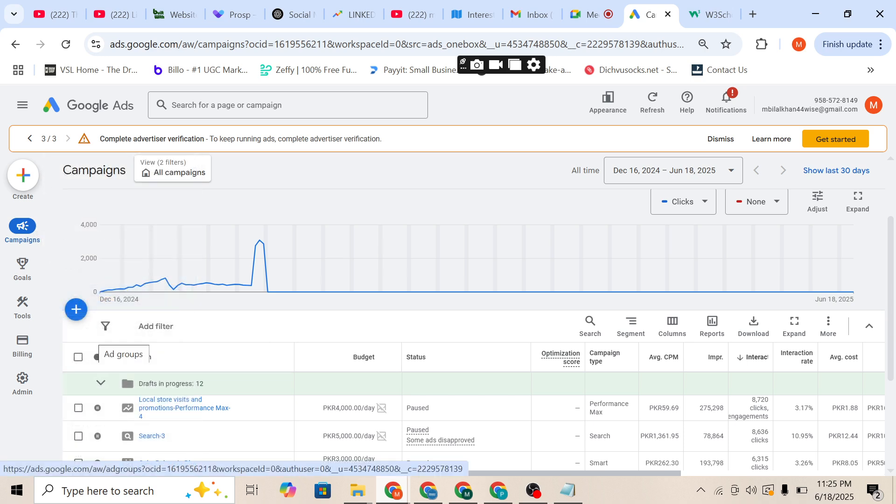
click(586, 14)
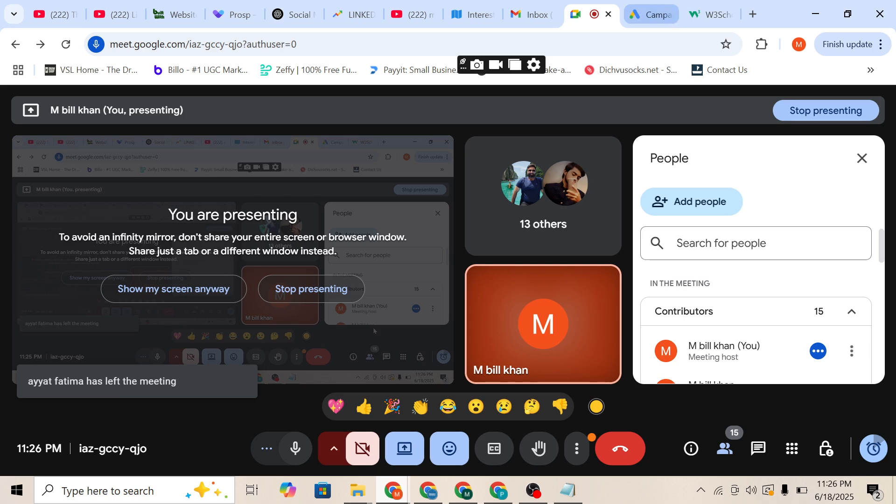
click(651, 15)
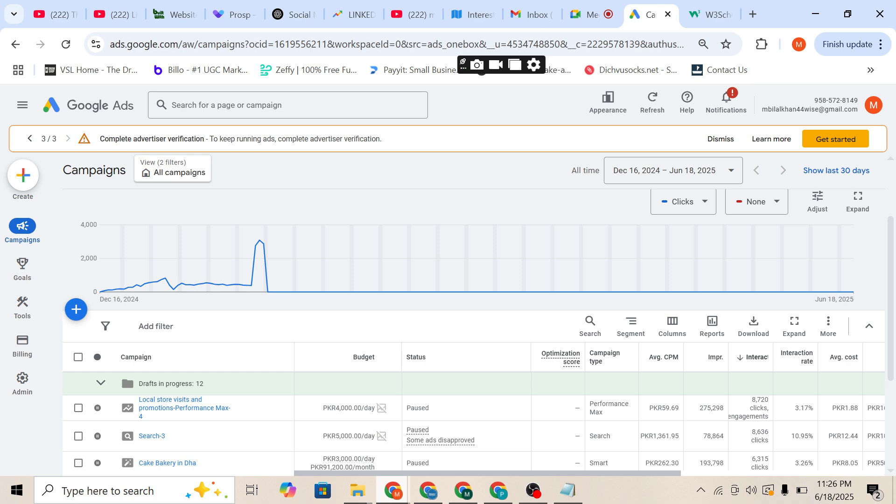
- Open the page listing the account's ads and examine each ad's status, type, impressions and clicks by device
mouse_move(28, 236)
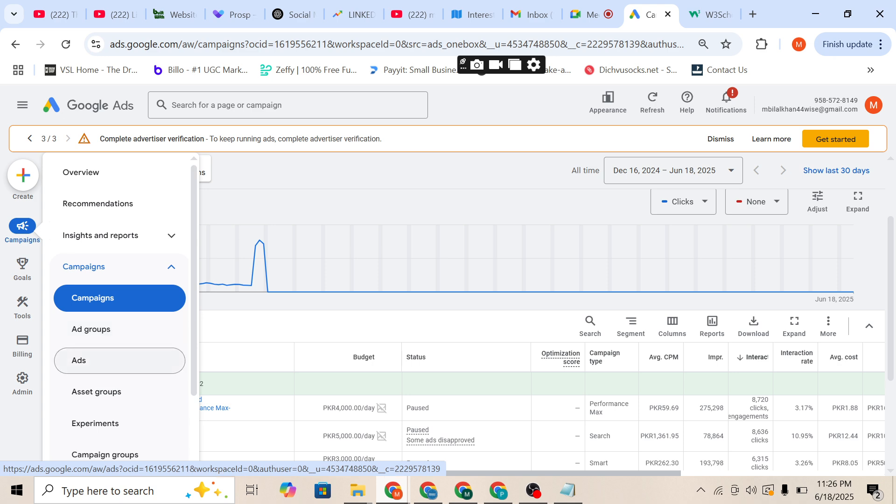
click(120, 361)
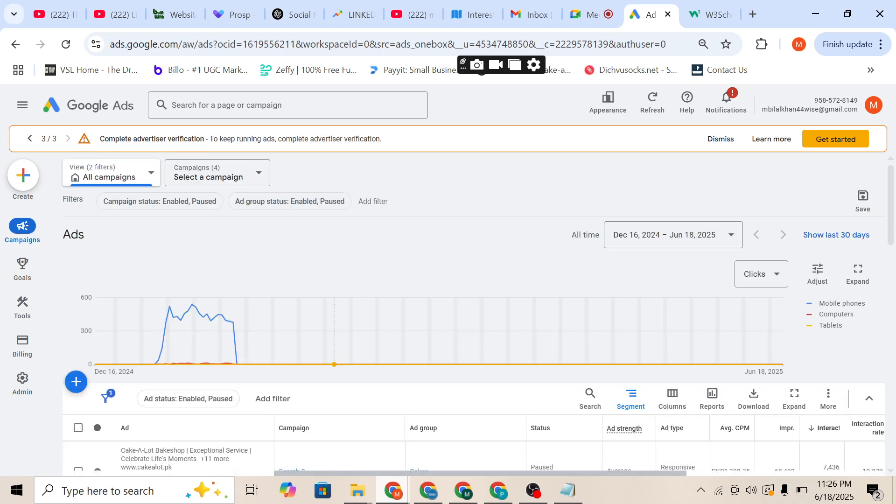
scroll(467, 313, down, 3)
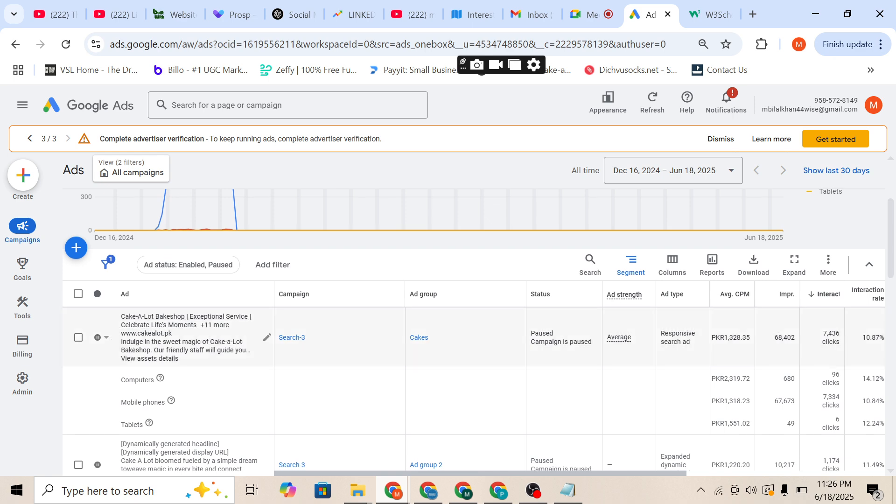
scroll(466, 336, down, 2)
scroll(478, 360, down, 4)
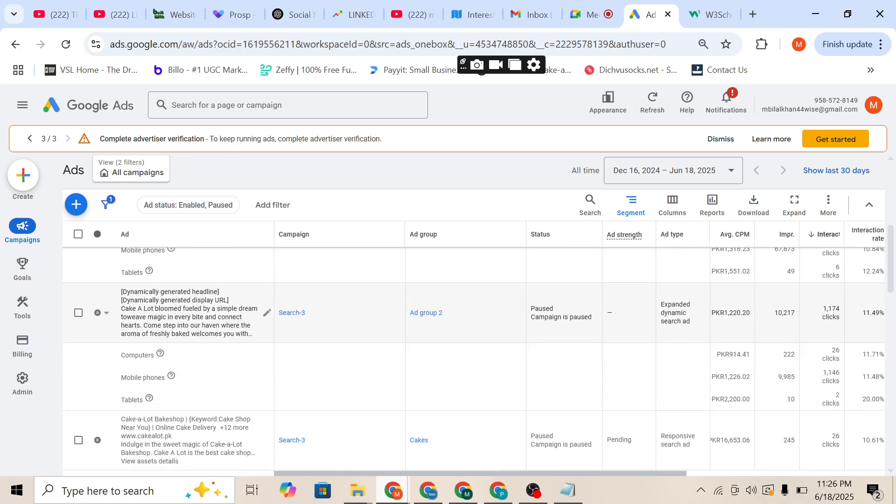
scroll(478, 359, down, 8)
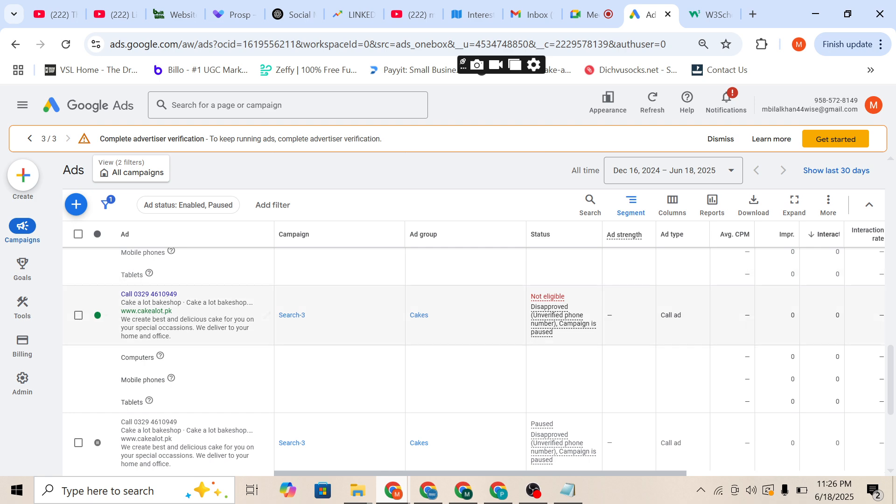
scroll(478, 360, up, 10)
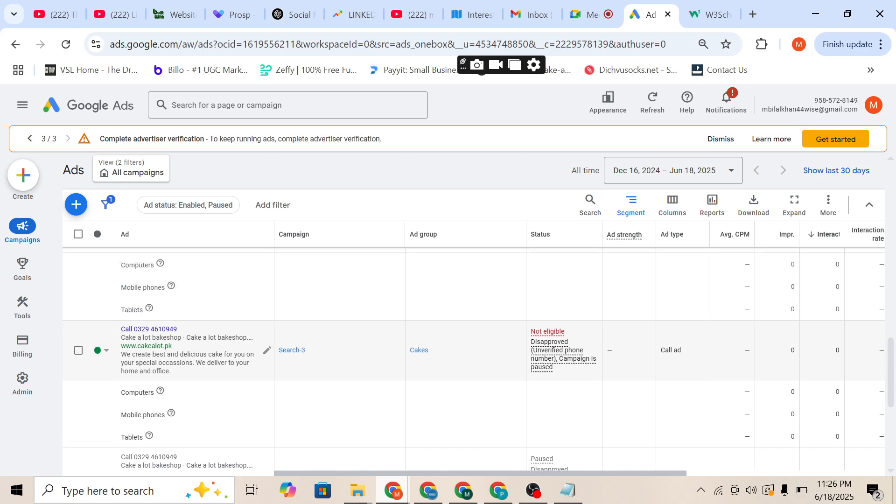
scroll(478, 359, up, 4)
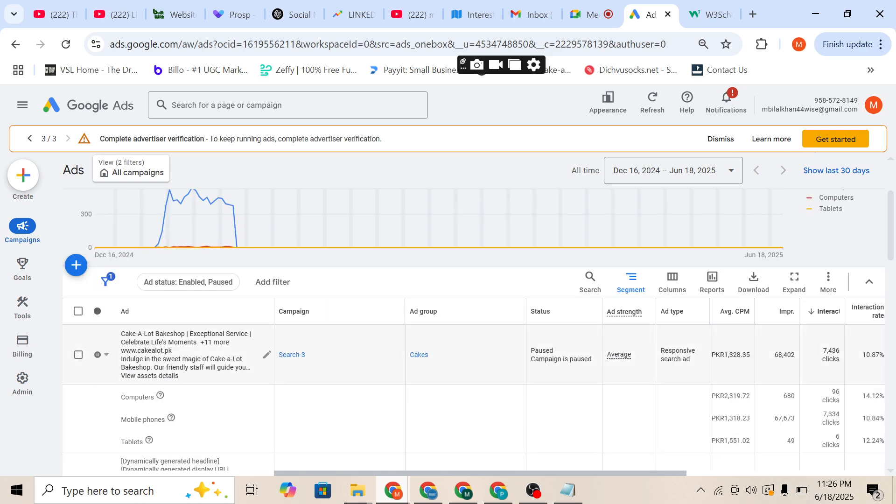
- Examine each ad's interaction rate, average cost, total cost and conversions by device, down to the account totals
scroll(478, 359, down, 3)
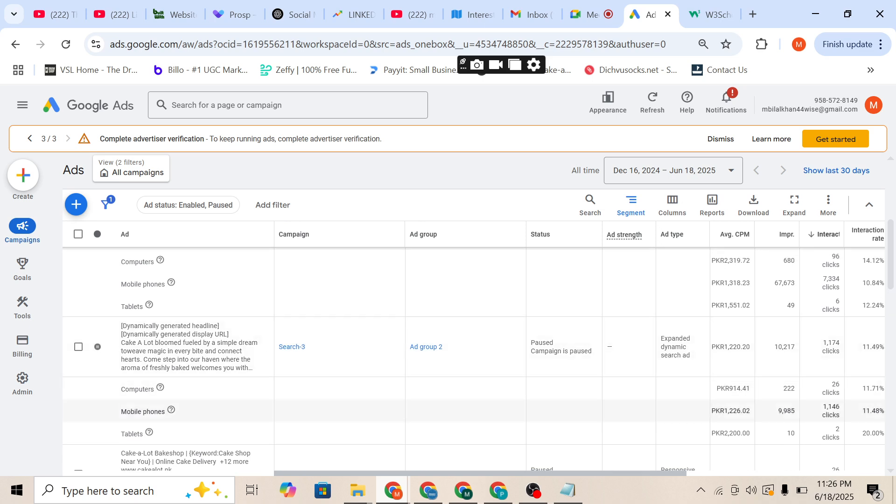
scroll(474, 410, right, 5)
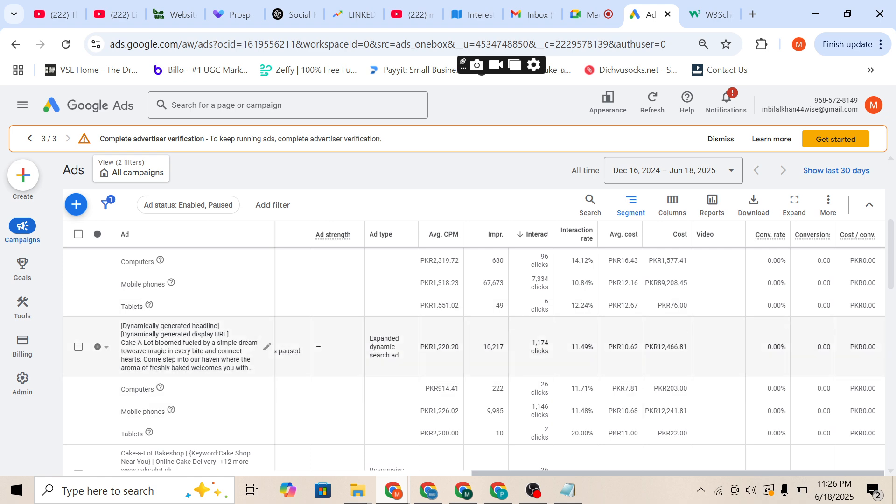
scroll(474, 350, up, 3)
scroll(474, 330, down, 1)
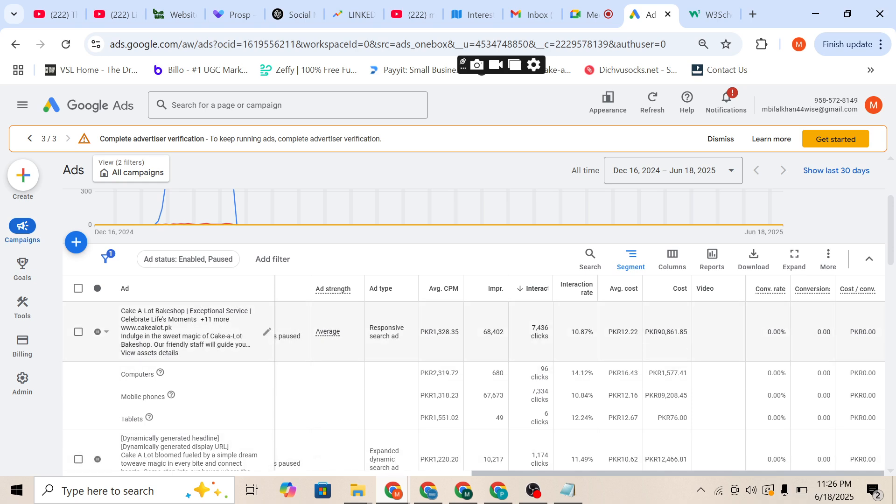
scroll(579, 373, left, 3)
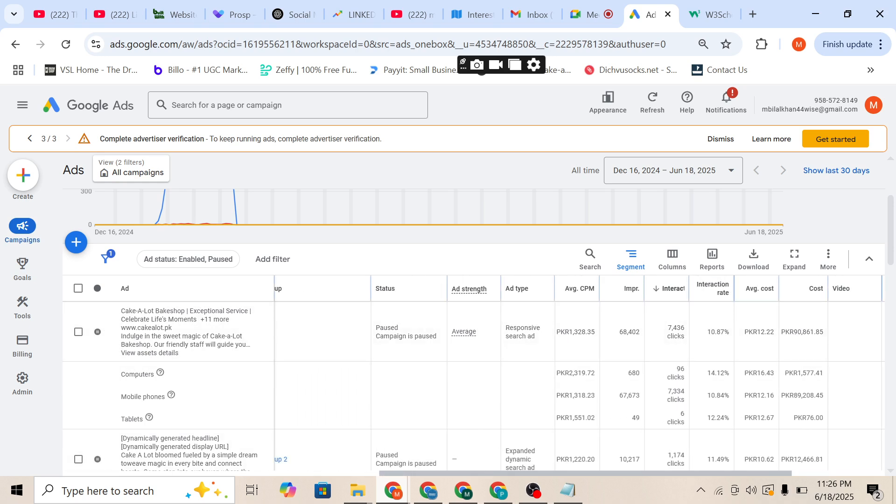
scroll(473, 331, down, 5)
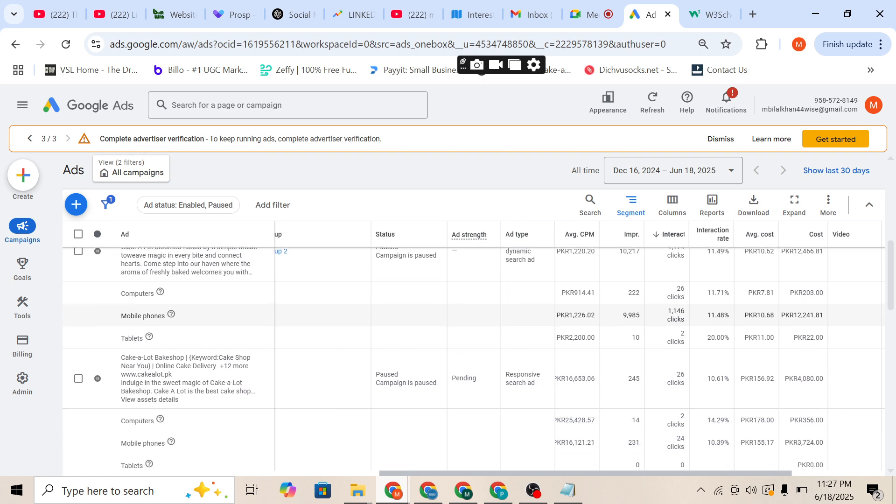
scroll(474, 330, down, 8)
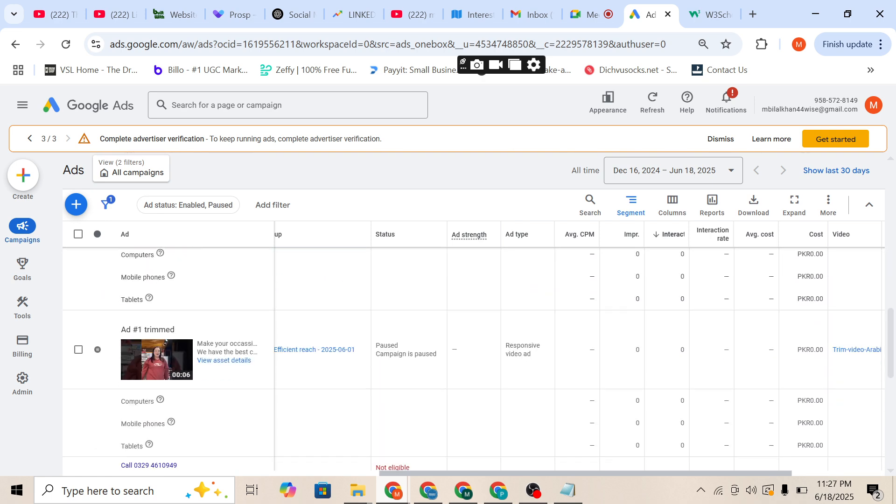
scroll(473, 331, down, 6)
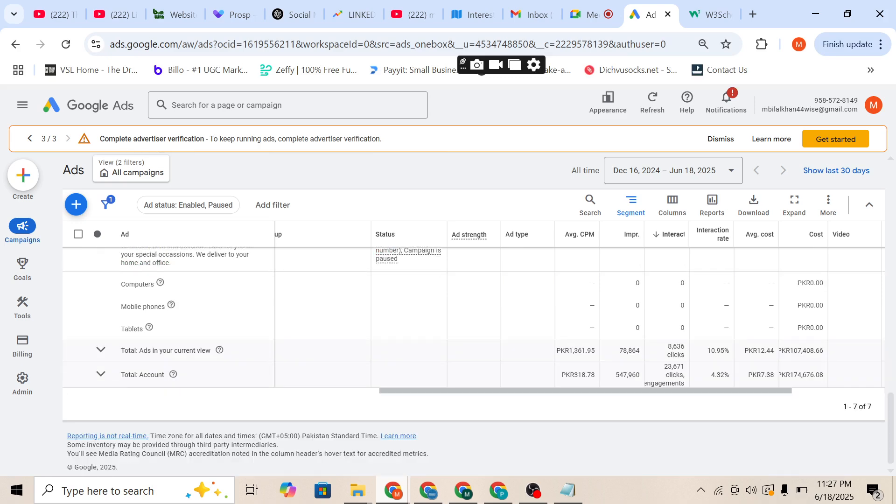
- Highlight the interaction rate of the Responsive search ad in the Cakes ad group and compare it with the other search ads' rates
scroll(474, 330, up, 8)
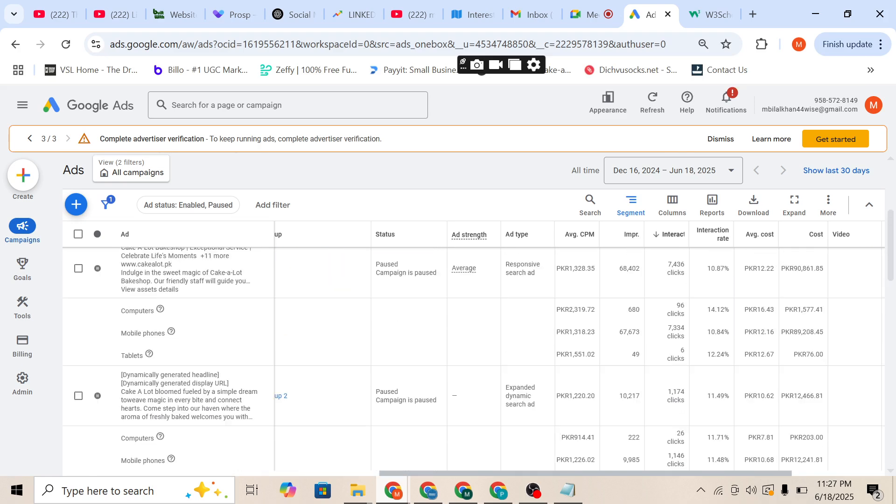
scroll(473, 330, up, 4)
scroll(474, 331, down, 5)
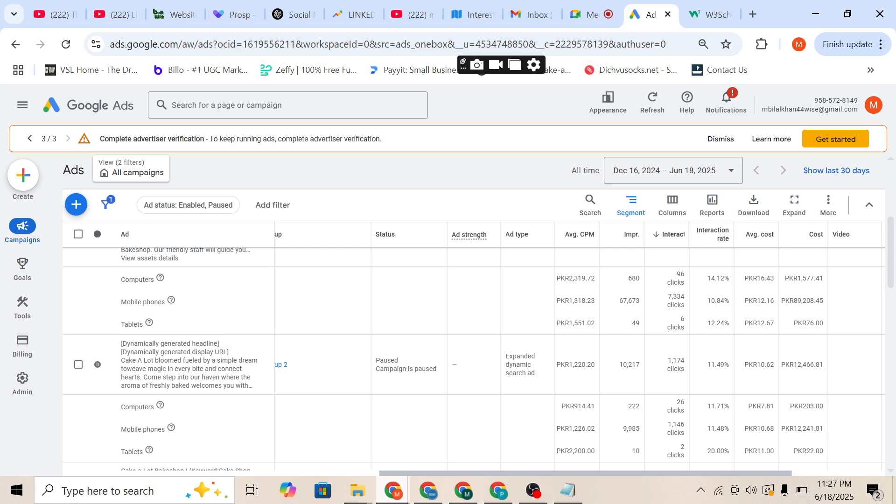
scroll(466, 299, up, 2)
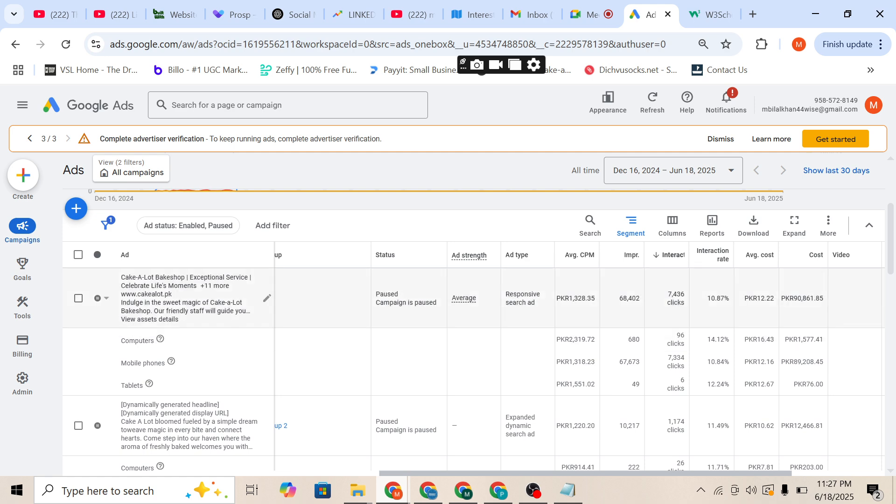
drag(707, 298, 729, 298)
scroll(467, 326, down, 3)
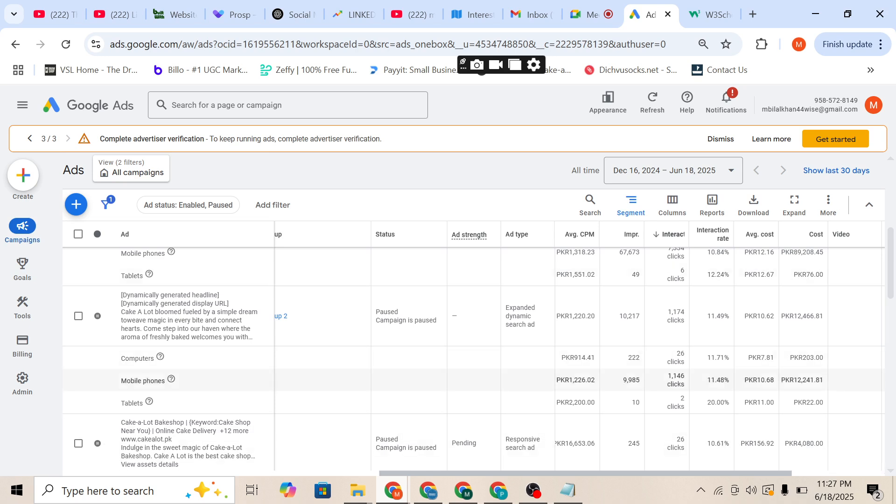
scroll(326, 345, down, 2)
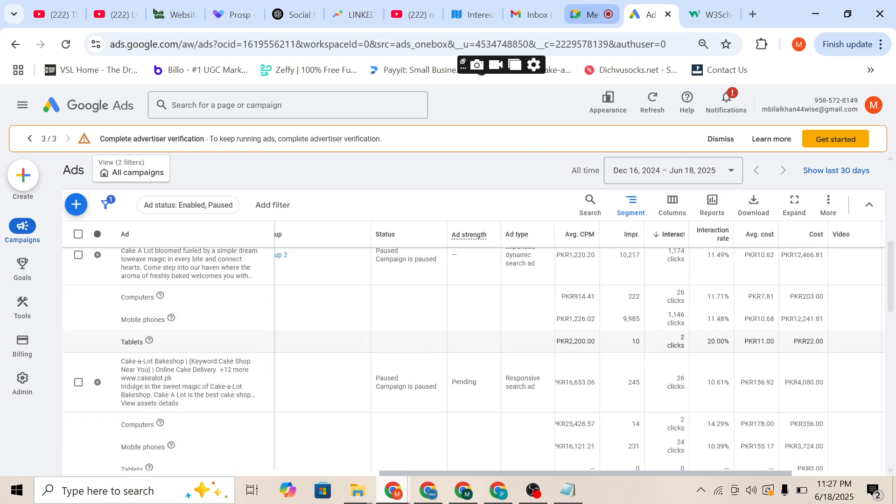
- Switch to the Google Meet call, close its list of people, and return to the Google Ads page listing the ads
click(588, 15)
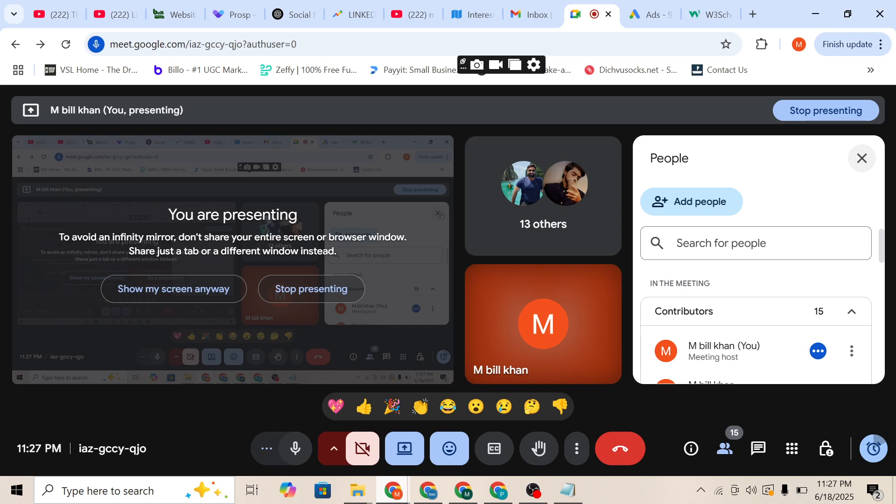
click(862, 159)
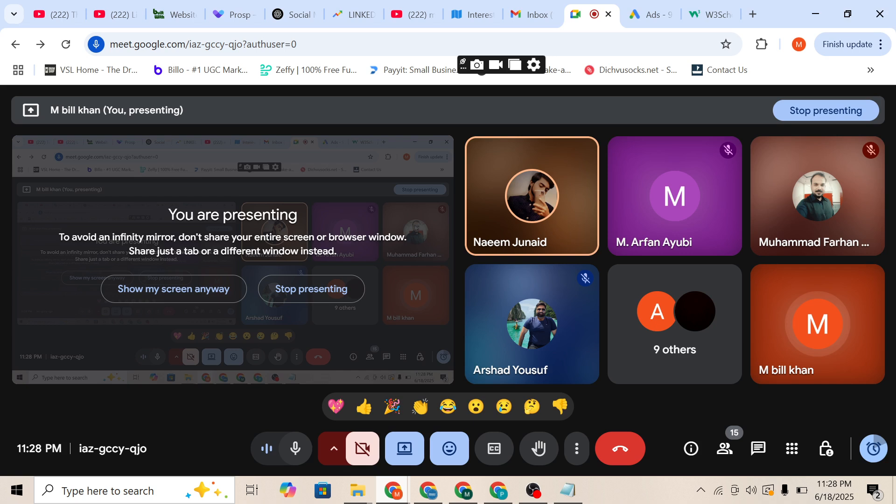
key(ctrl+Tab)
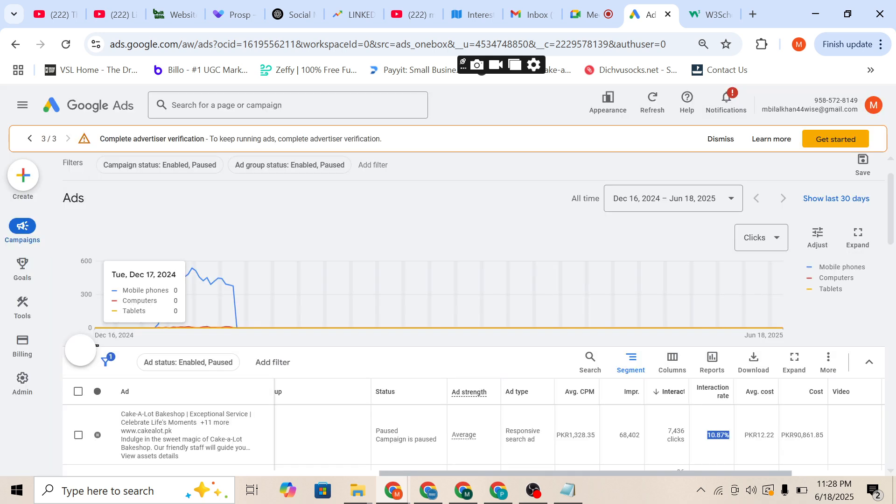
- Review the ad types offered for a new ad and close the list without choosing one
click(80, 350)
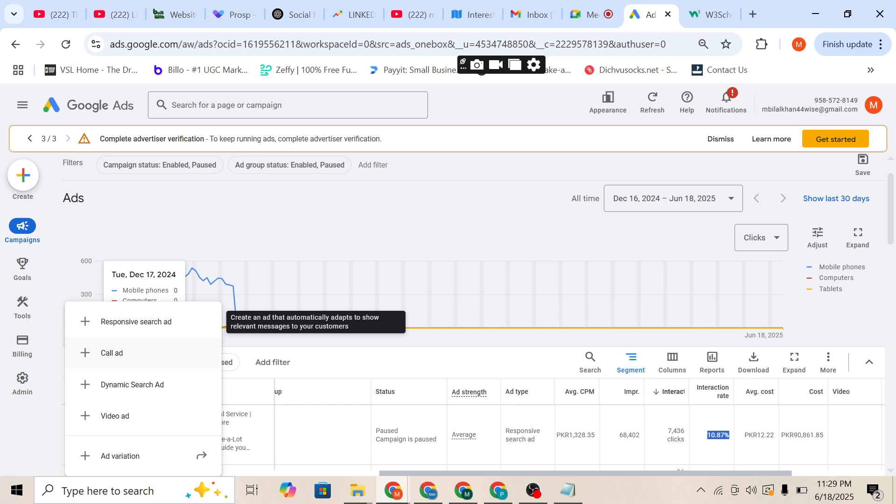
right_click(346, 348)
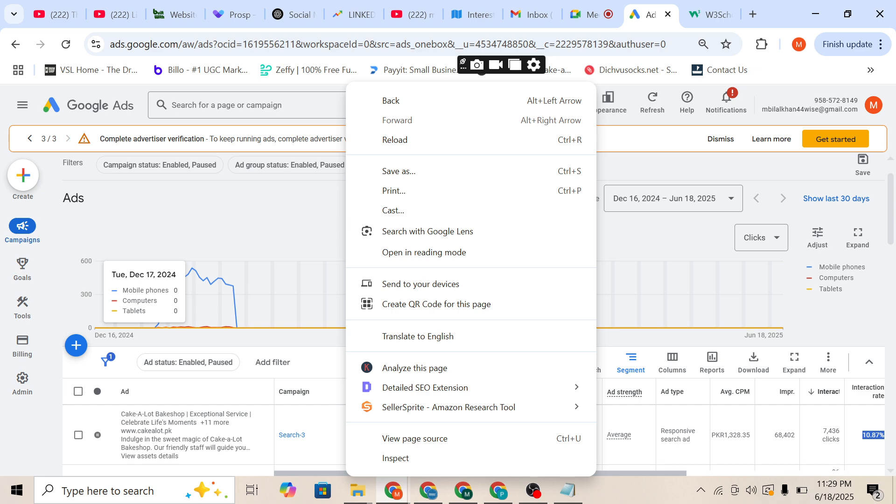
click(326, 414)
scroll(326, 414, down, 1)
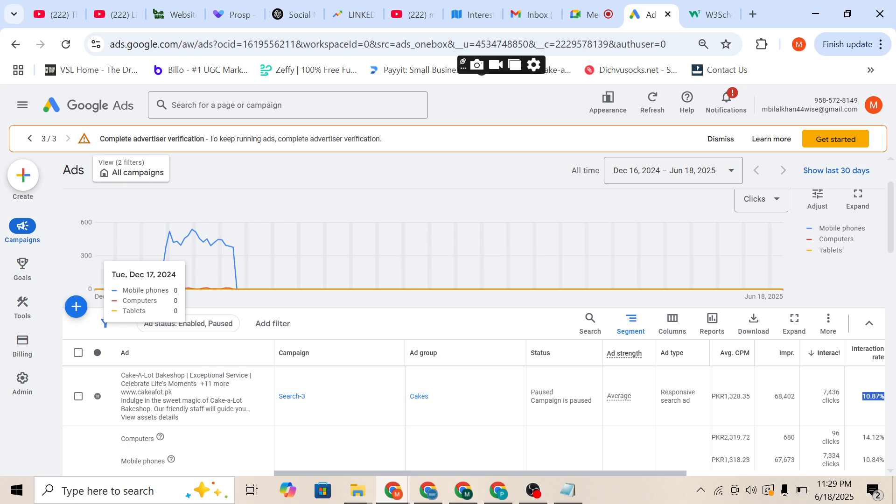
- Start a new call ad in Ad group 3 of Search-3 and examine its phone number, URL, display path, headline and description fields
click(76, 307)
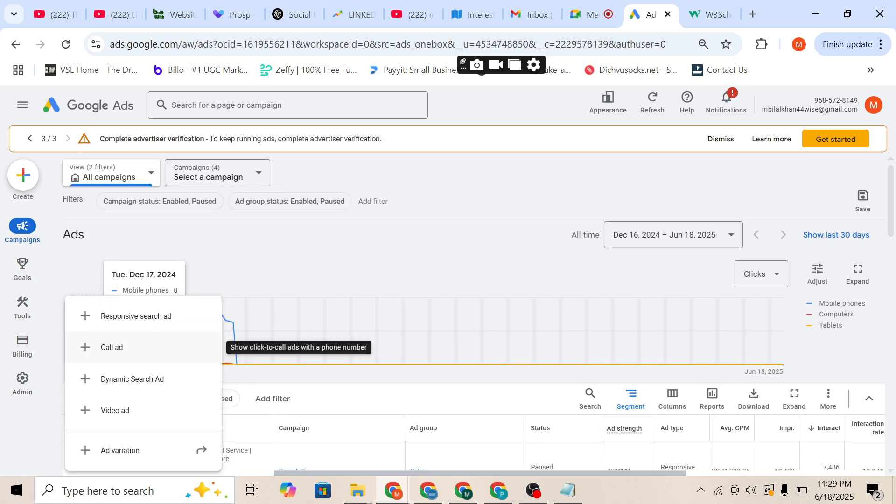
click(112, 347)
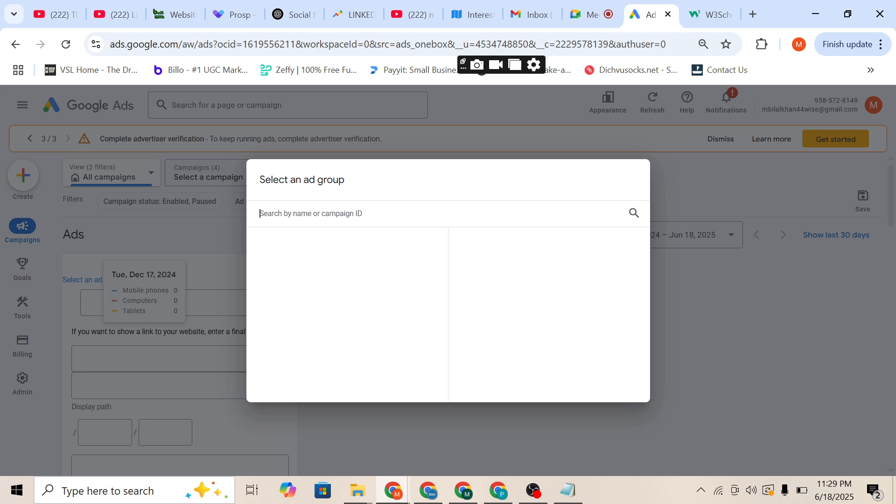
click(287, 268)
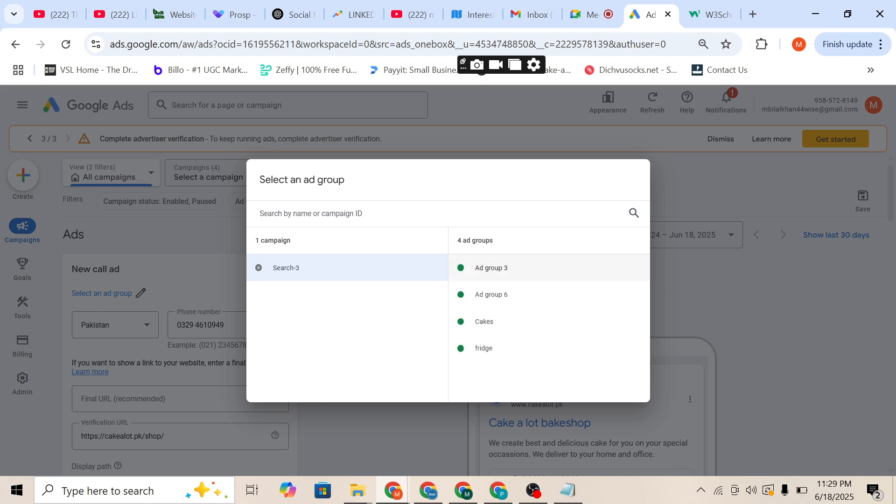
click(491, 267)
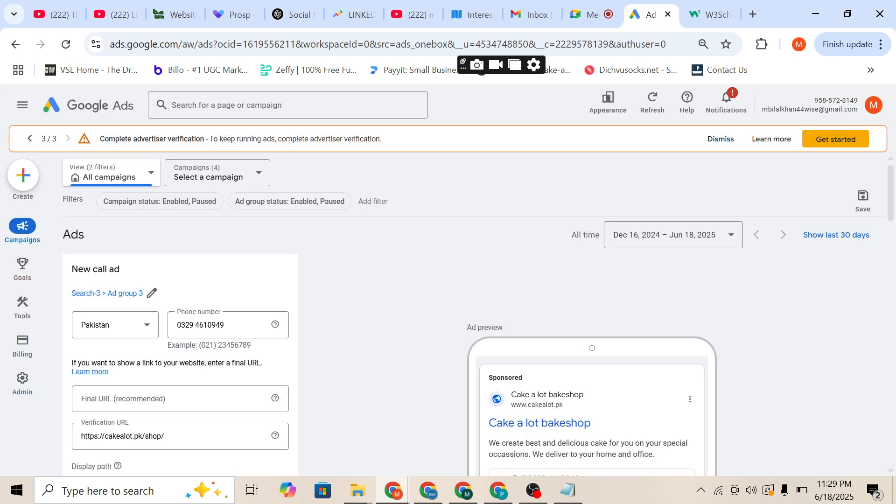
scroll(180, 376, down, 1)
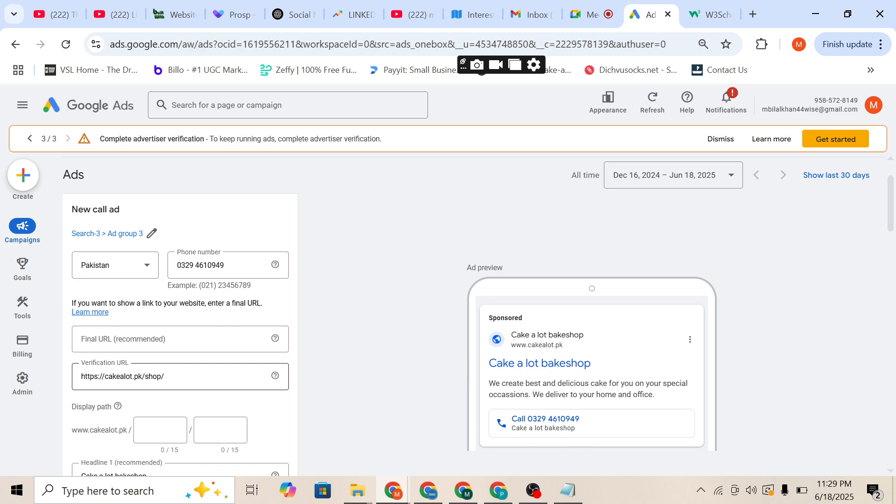
scroll(181, 376, down, 3)
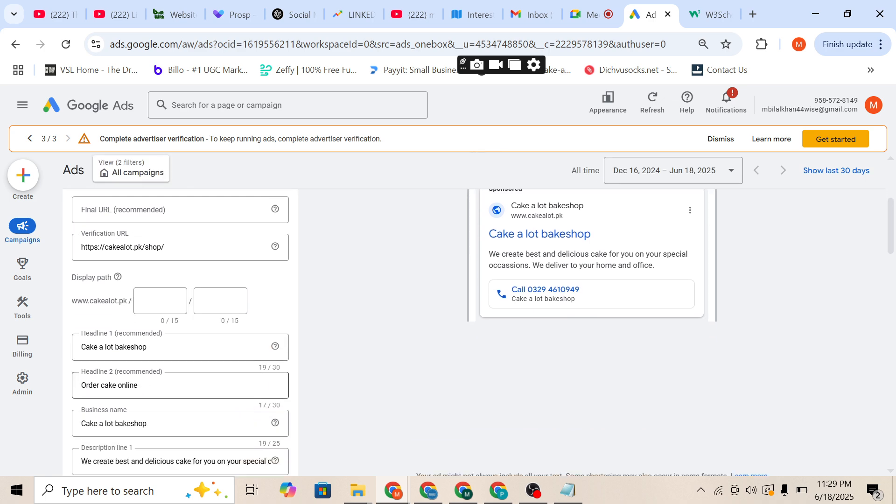
scroll(180, 377, down, 1)
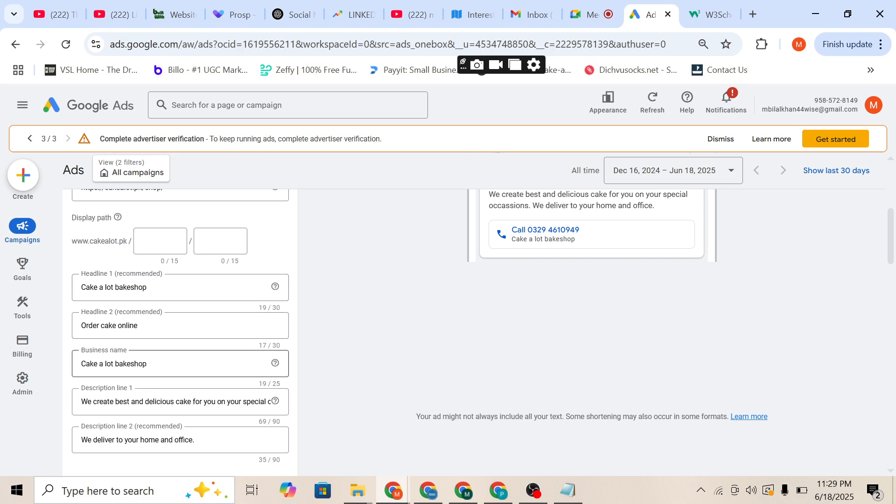
scroll(181, 402, down, 2)
scroll(180, 327, up, 5)
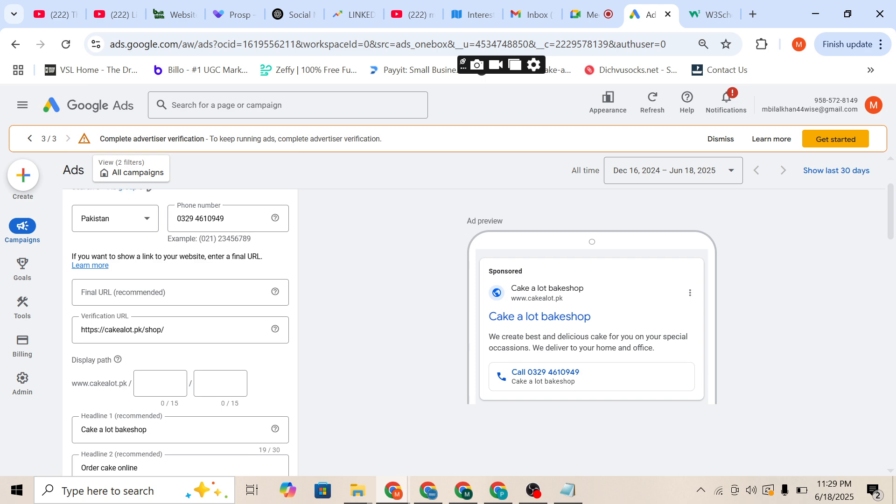
scroll(180, 326, up, 2)
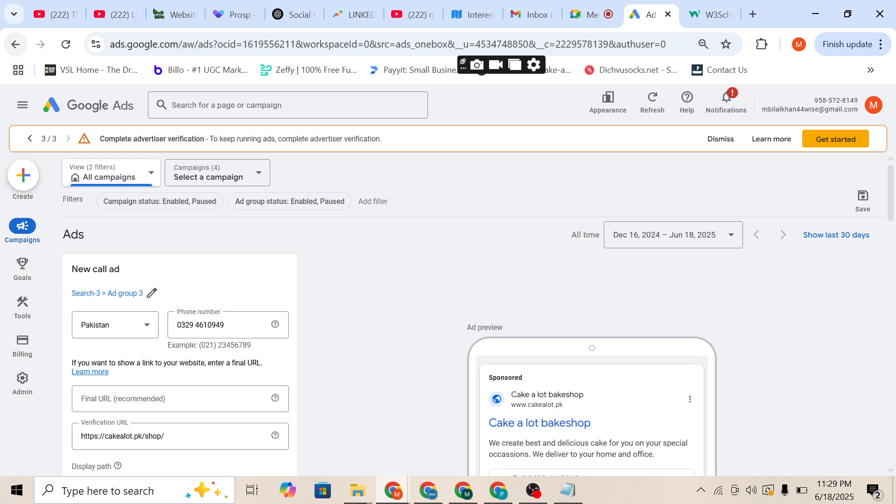
- Leave the new call ad unsaved and return to the page listing the account's ads
click(16, 45)
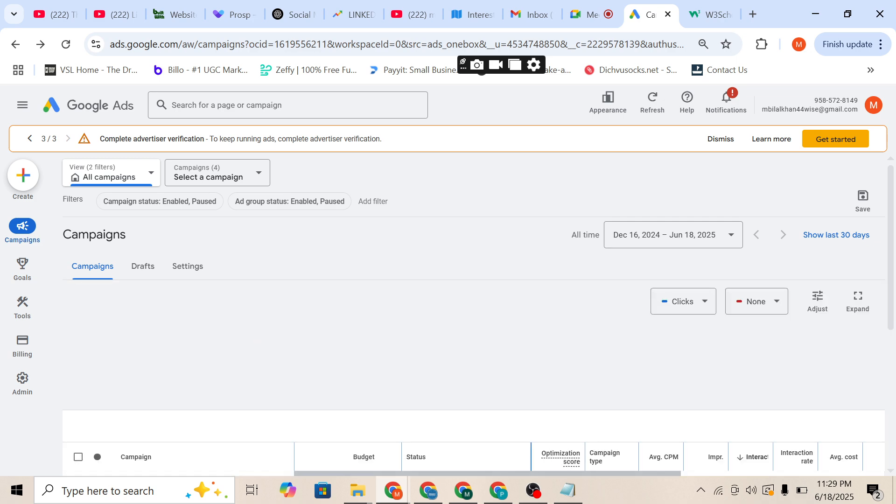
scroll(509, 354, down, 3)
scroll(508, 355, down, 3)
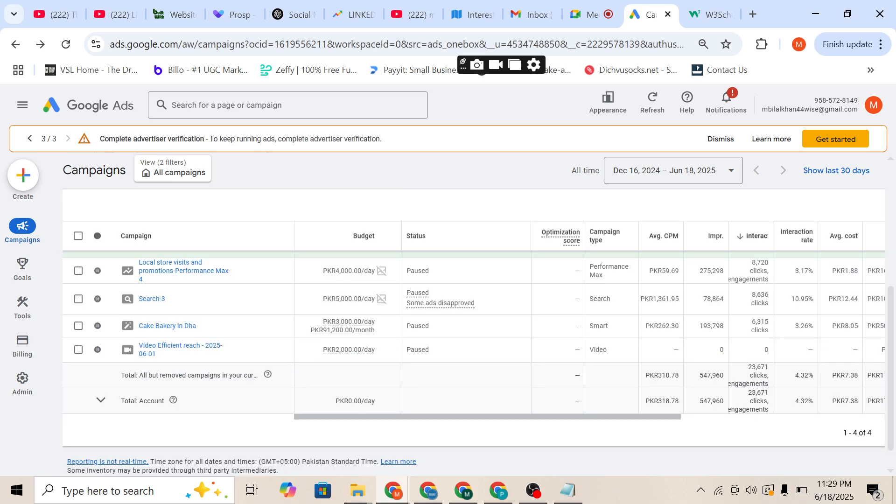
mouse_move(22, 230)
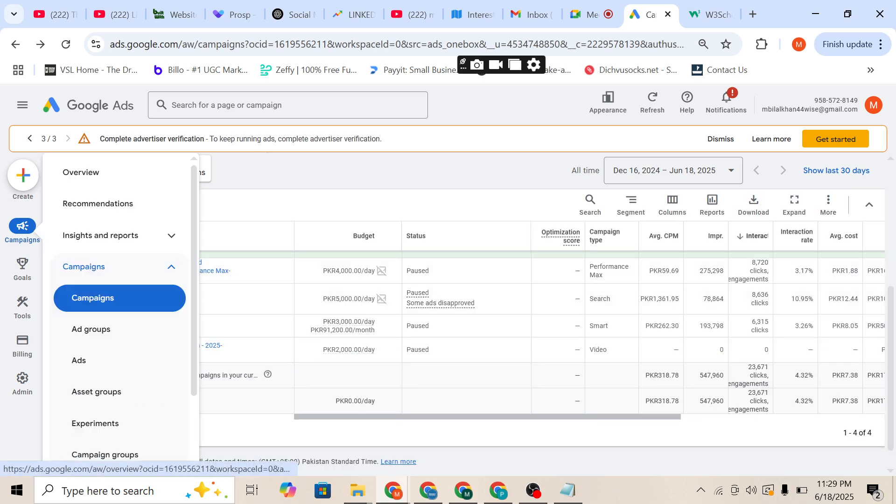
click(119, 361)
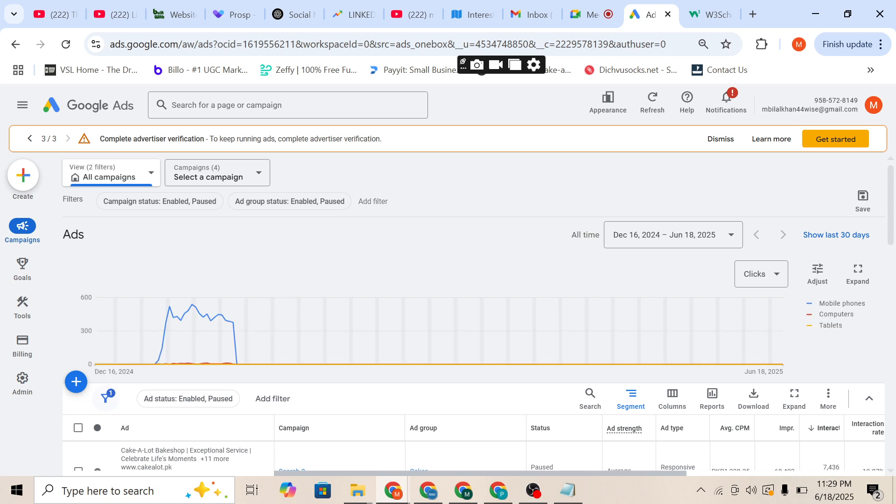
- Start a new Dynamic Search Ad in Ad group 2 of the Search-3 campaign
click(76, 381)
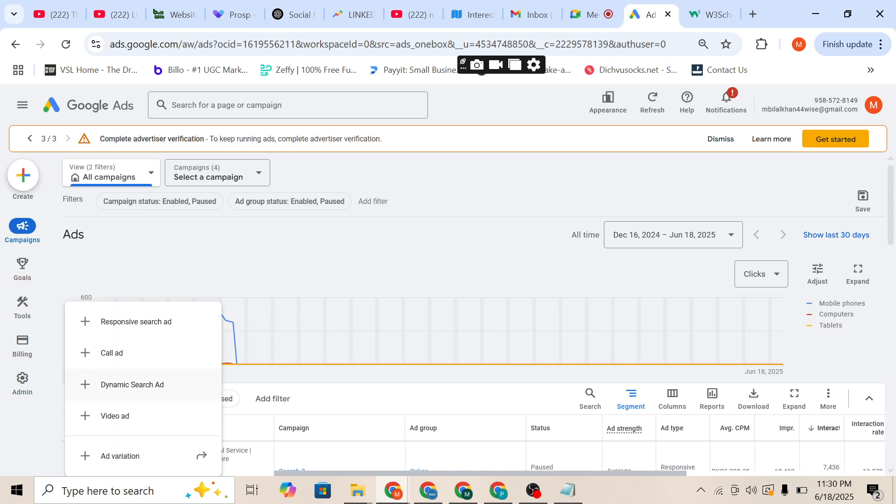
click(132, 385)
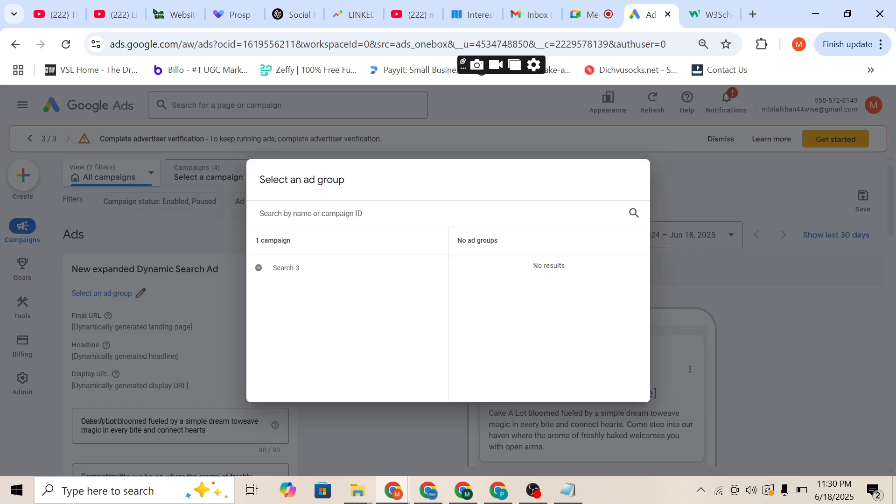
click(286, 268)
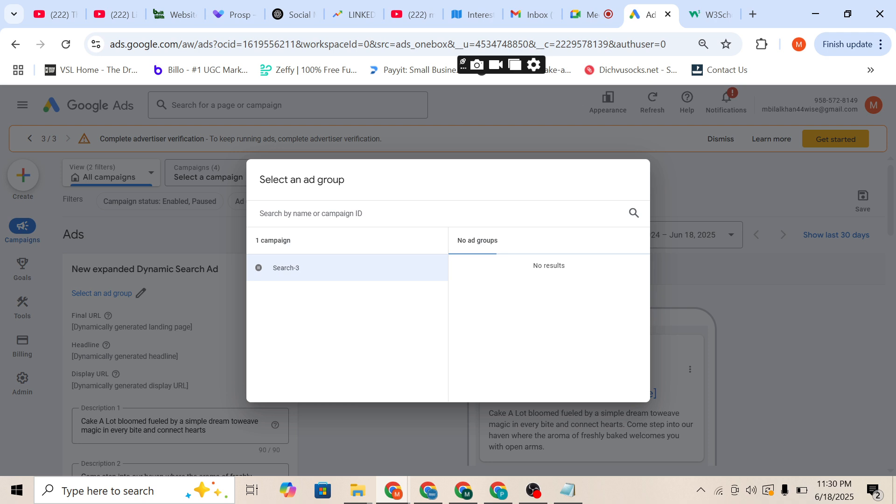
click(491, 268)
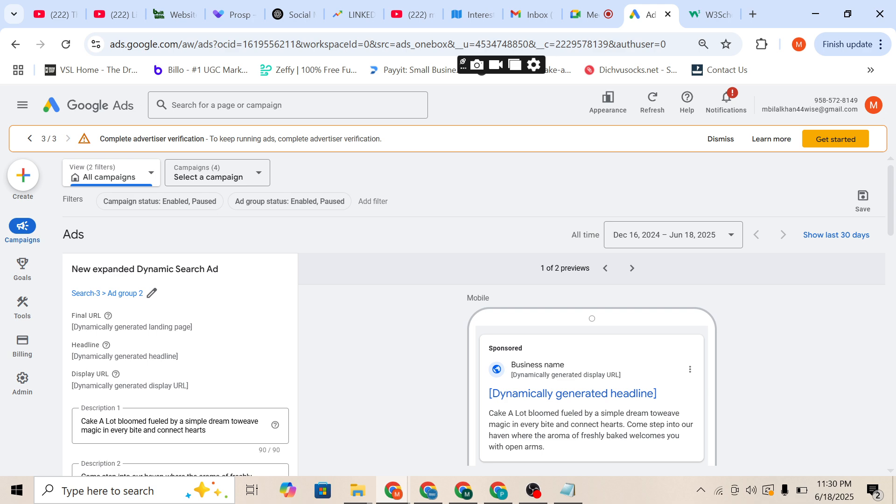
- Examine the new Dynamic Search Ad's generated URL and headline fields, its two descriptions and the mobile preview
scroll(187, 336, down, 3)
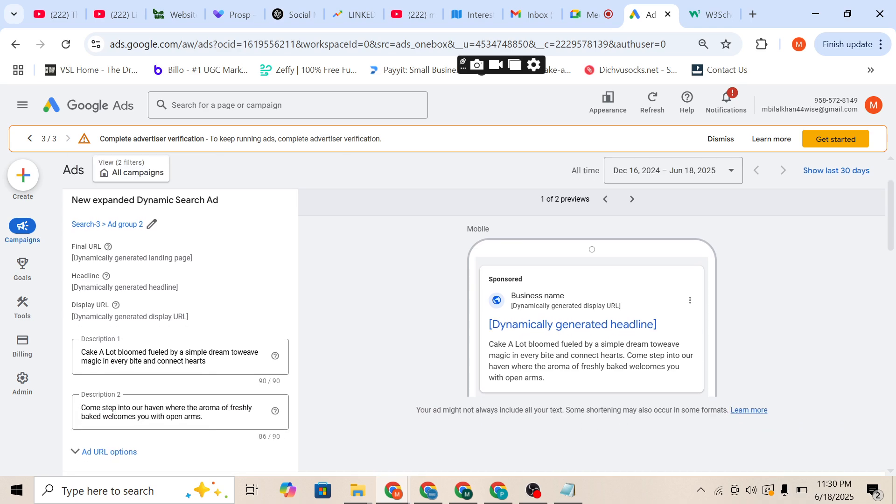
scroll(473, 316, down, 1)
scroll(474, 316, up, 4)
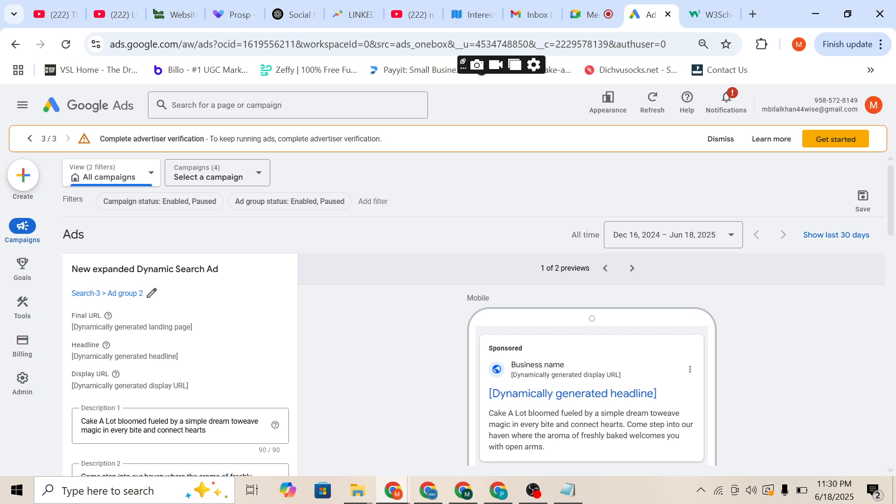
scroll(474, 313, down, 4)
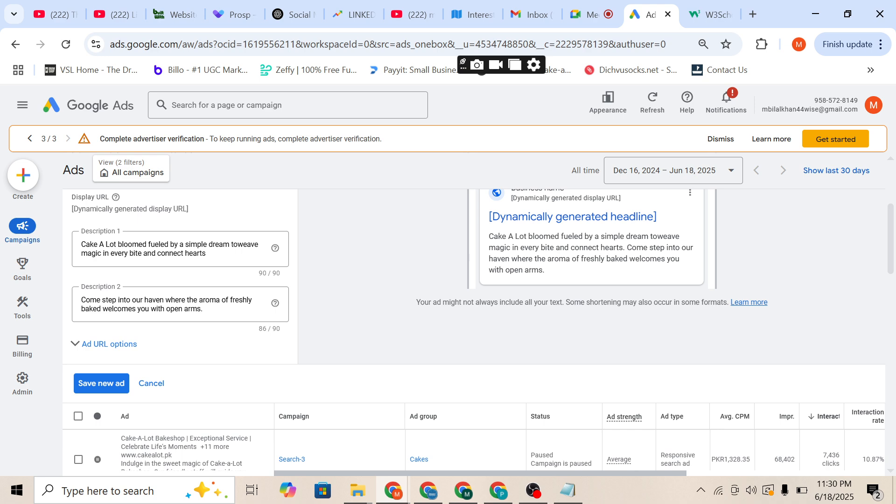
scroll(473, 314, up, 3)
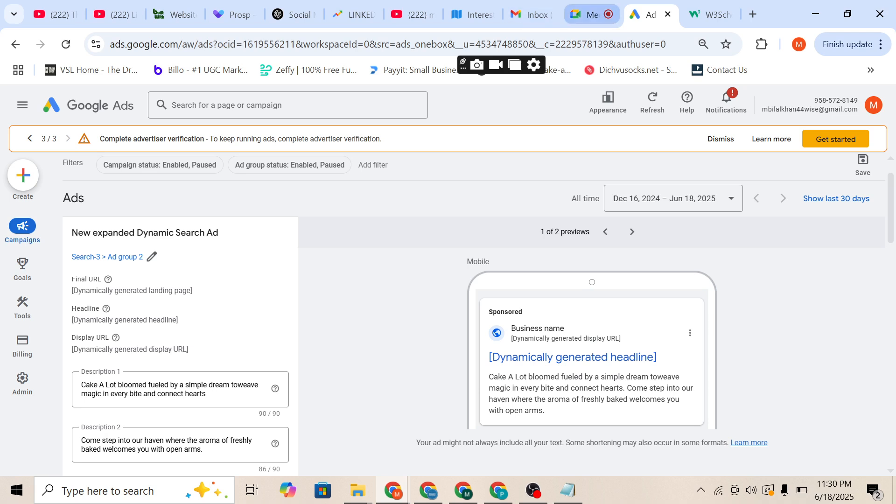
- Check the Google Meet call, switch to the Notepad notes and add the lines "session" and "engaged ( 10" below the interaction entry
click(591, 14)
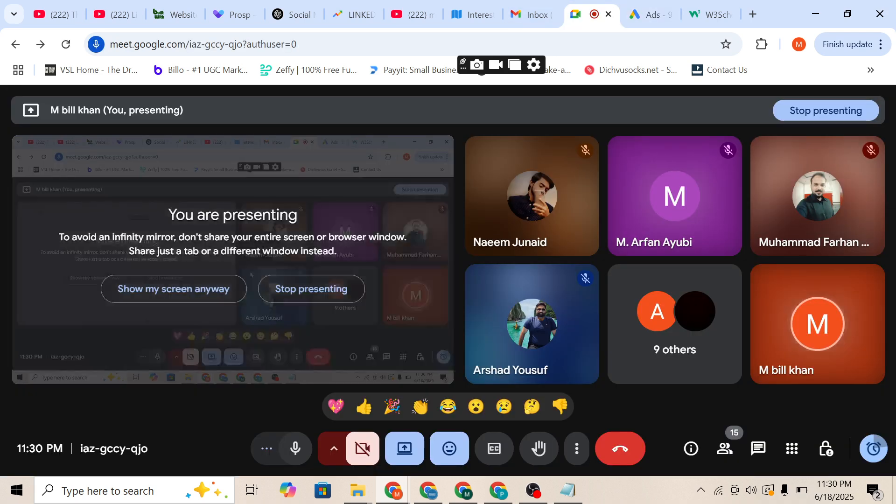
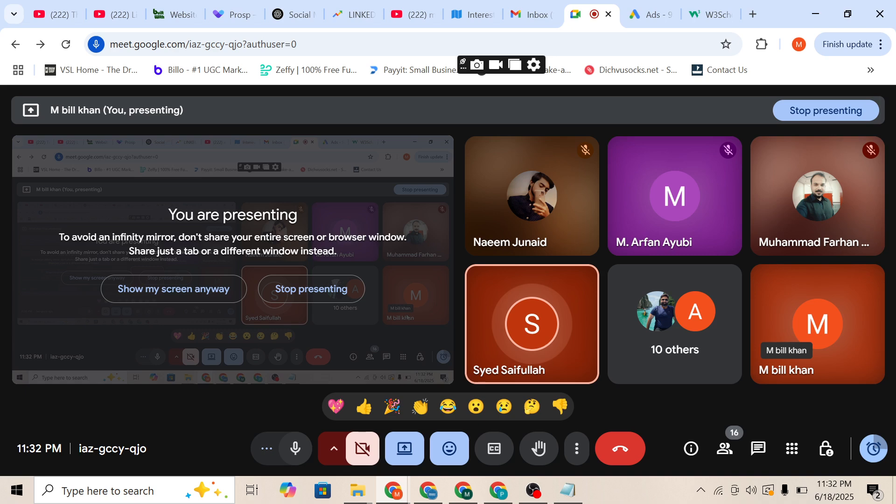
key(alt+Tab)
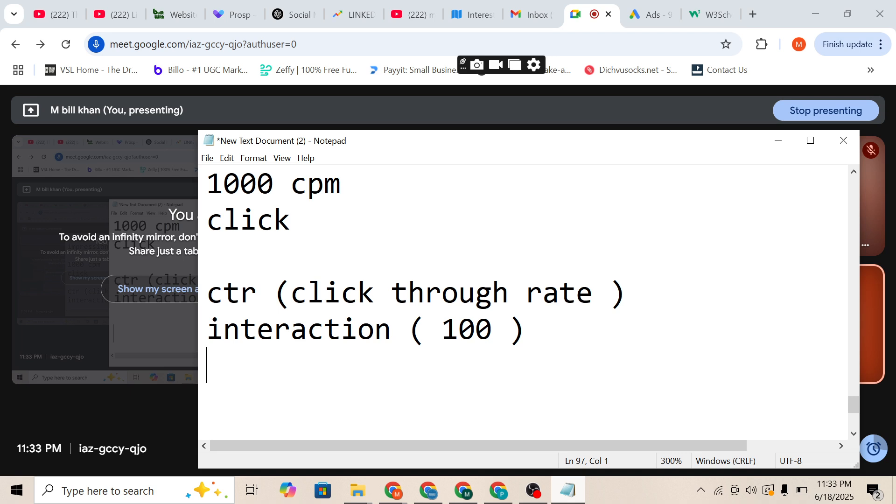
text(session)
key(Return)
text(engaged ( 10)
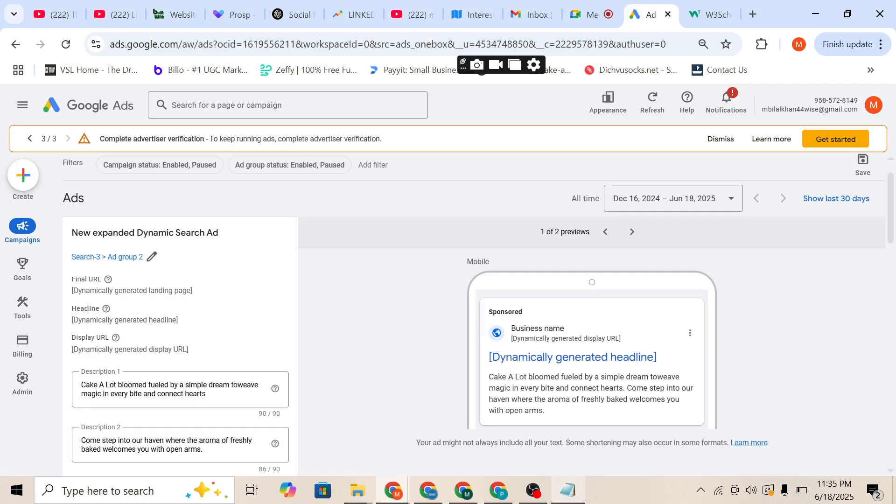
- Review the new ad variation's dates, duration and experiment split, and leave the form without creating the variation
scroll(467, 326, down, 1)
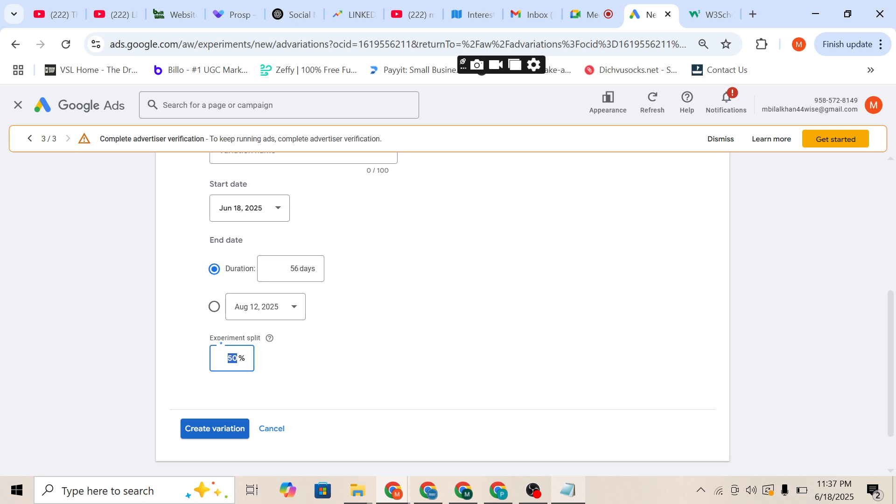
scroll(272, 370, down, 2)
click(271, 369)
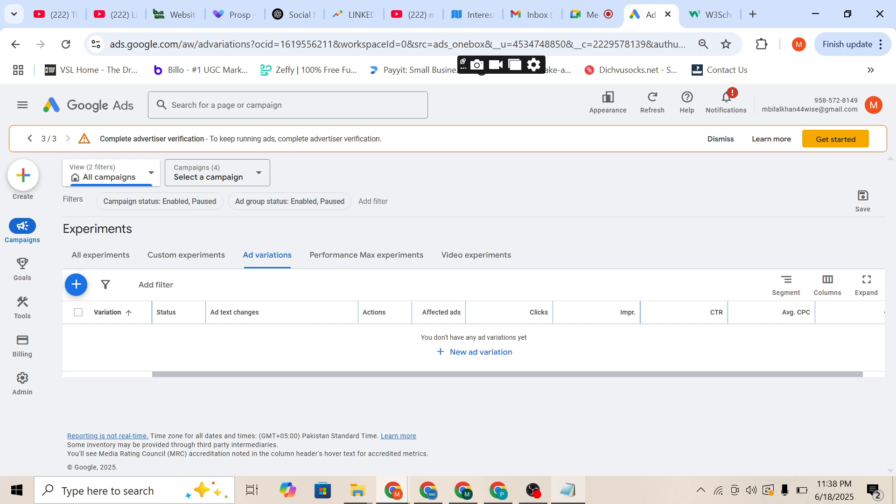
- Start a new campaign without guidance, choose the Video campaign type and bring up its campaign subtypes
mouse_move(22, 231)
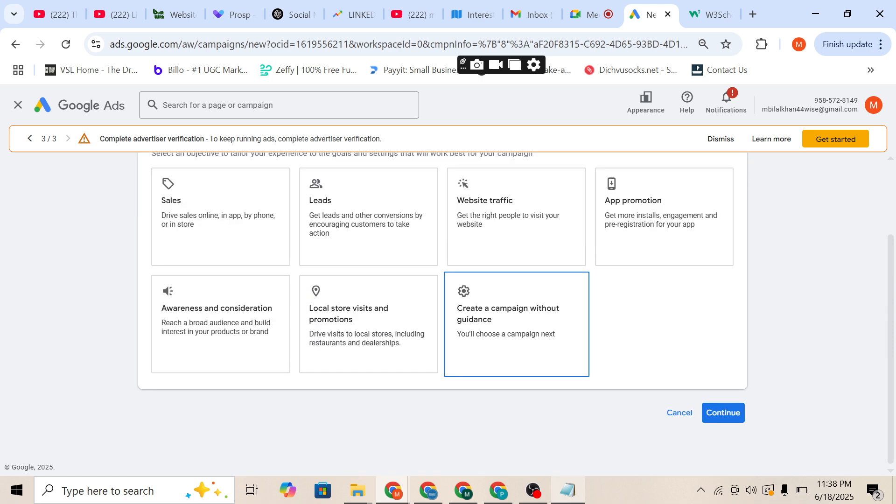
click(516, 324)
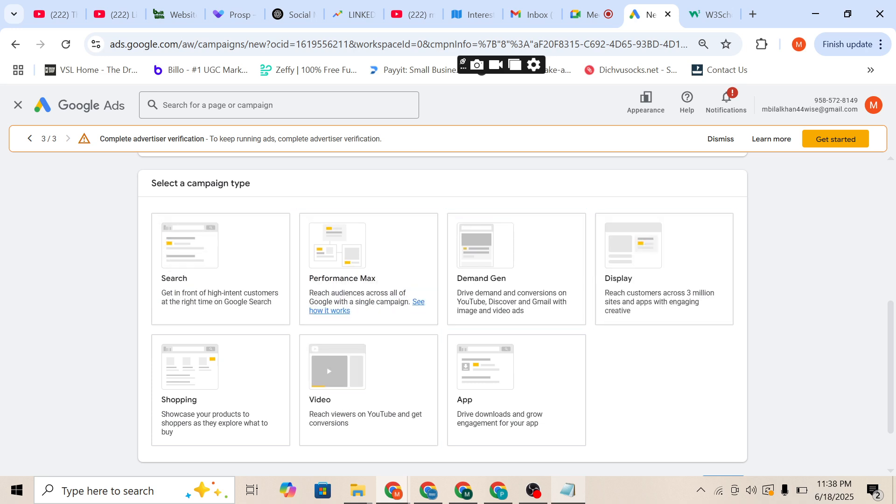
click(369, 389)
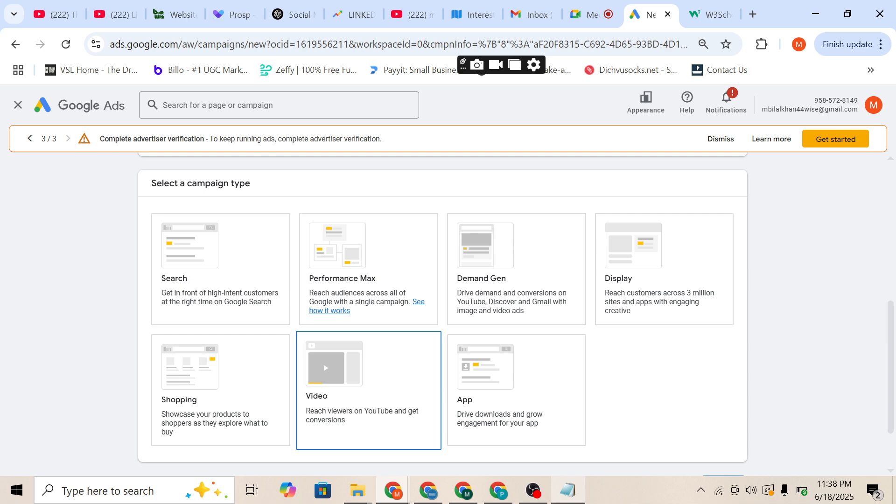
click(369, 390)
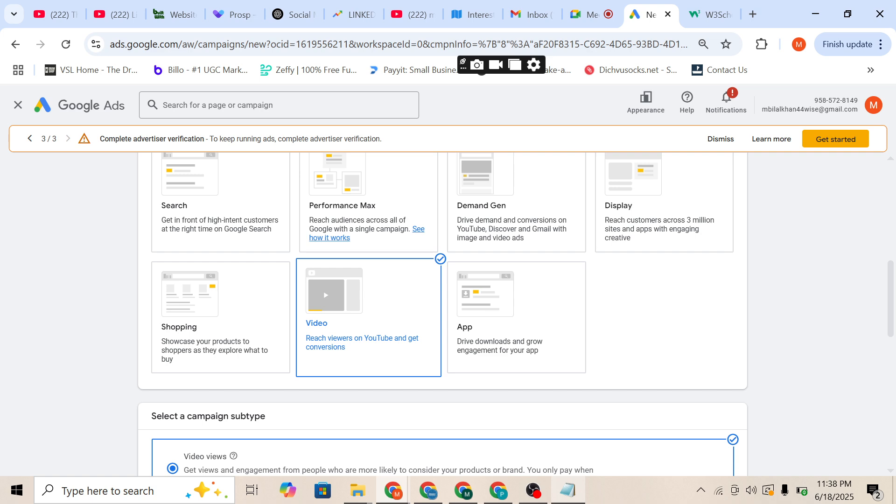
scroll(442, 313, down, 5)
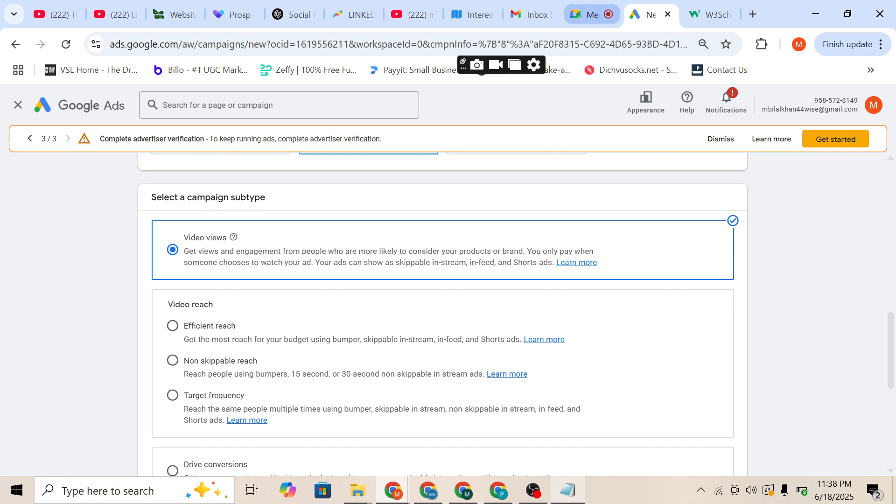
- Check the Google Meet call, return to Google Ads and highlight the ad formats listed for the Video views subtype
click(589, 14)
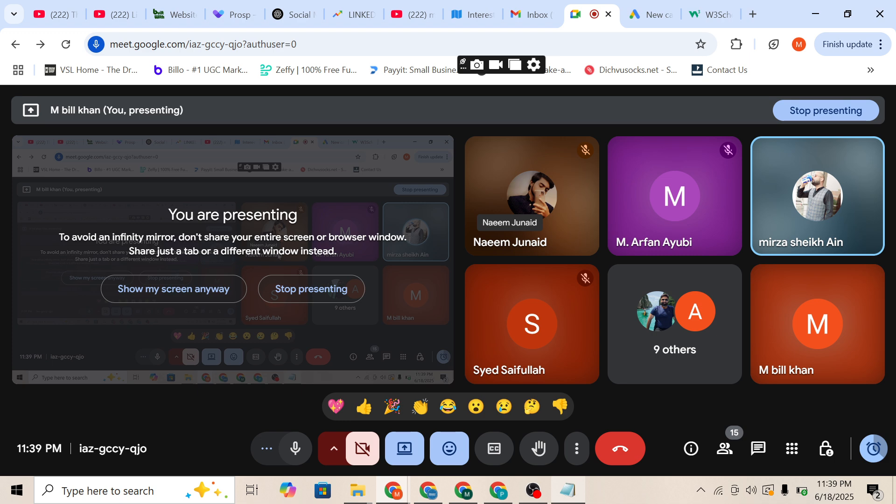
key(ctrl+Tab)
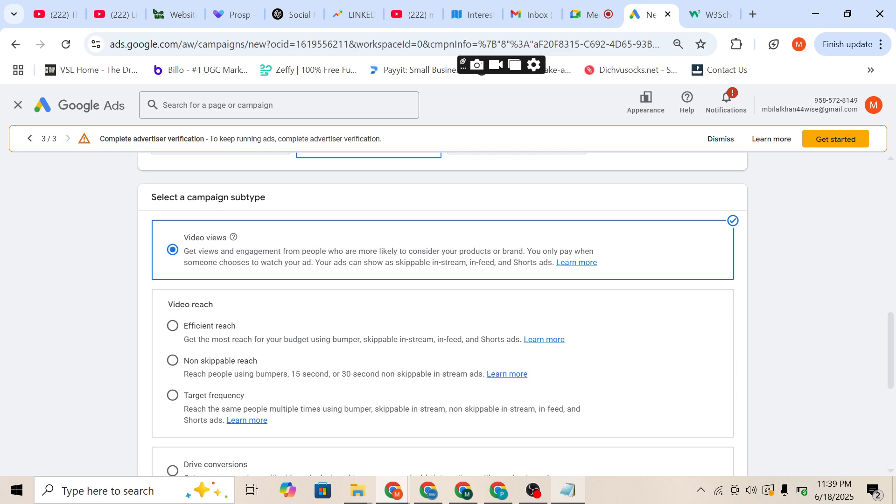
drag(393, 262, 552, 263)
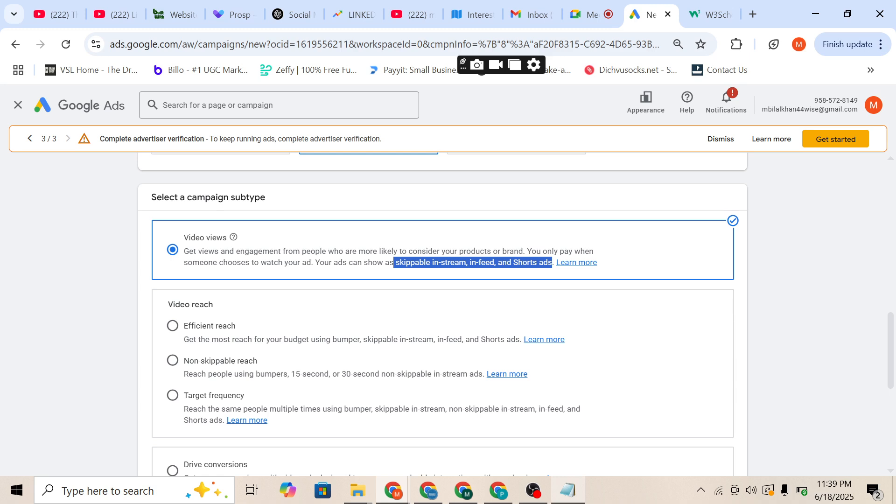
click(552, 262)
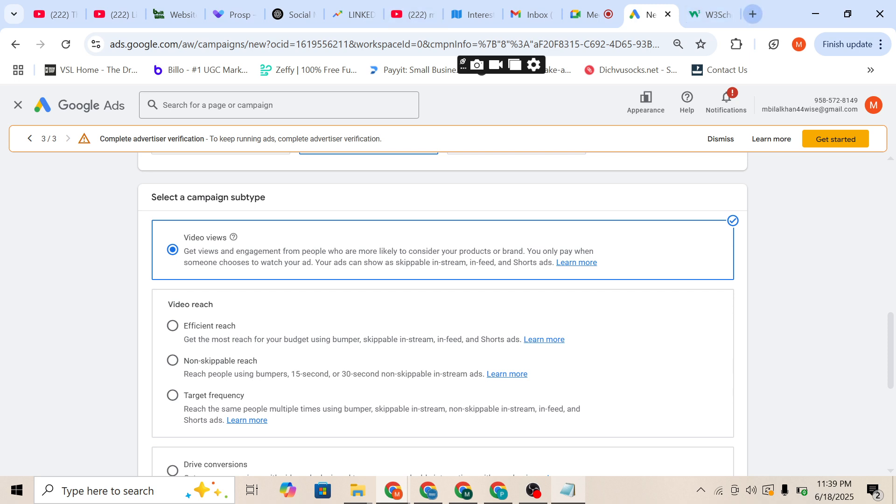
- Open YouTube in a new browser tab, check the Google Meet call and return to the Google Ads campaign setup
click(753, 14)
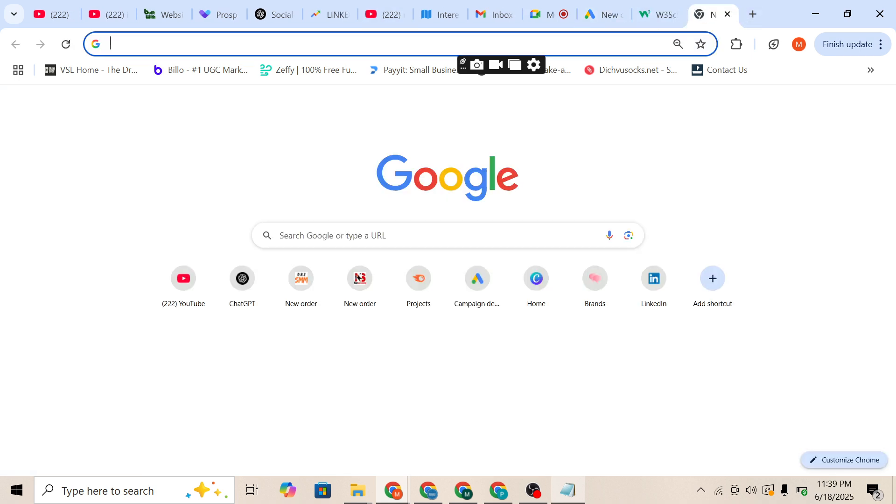
click(184, 283)
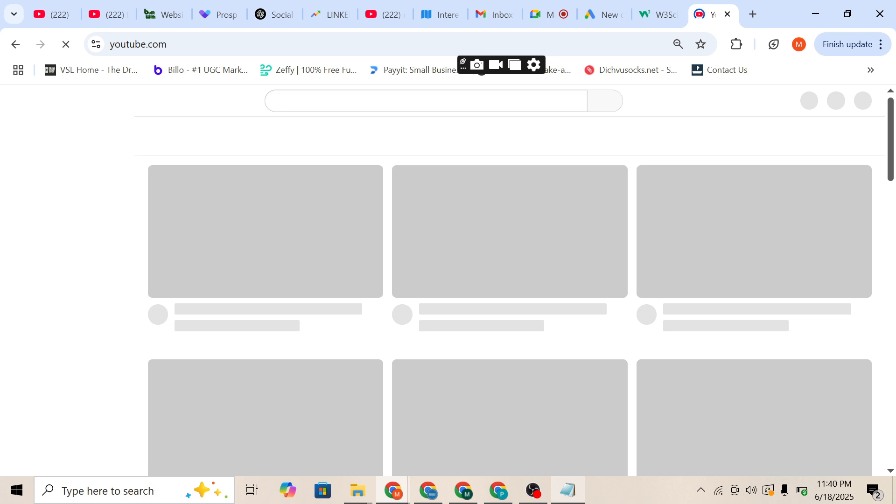
click(544, 14)
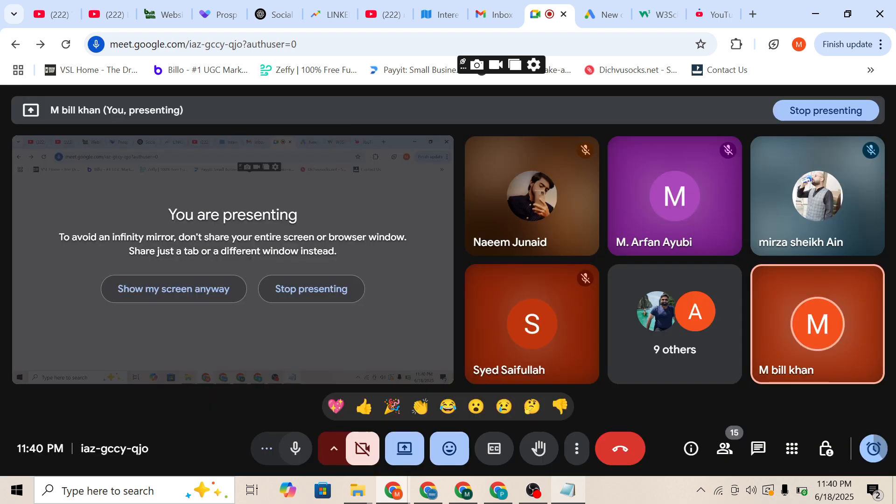
key(ctrl+Tab)
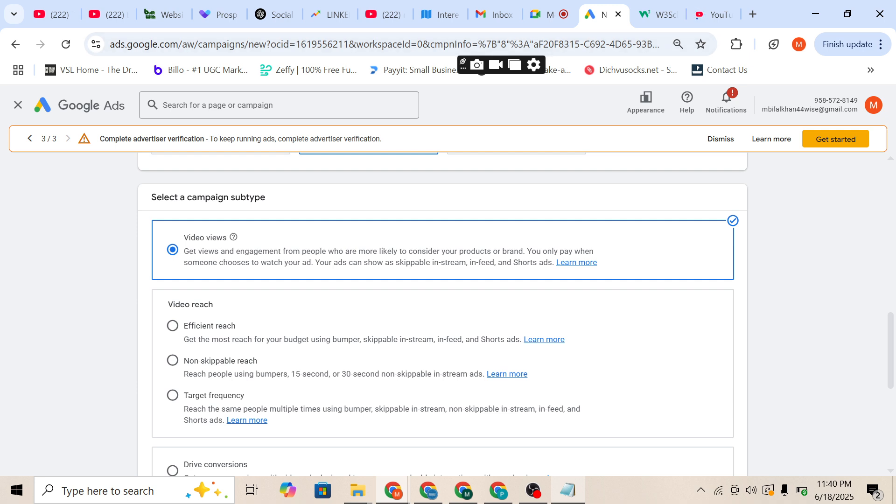
- Examine the Video reach subtypes, highlighting the skippable in-stream format and the 15-second or 30-second non-skippable lengths
scroll(443, 315, down, 1)
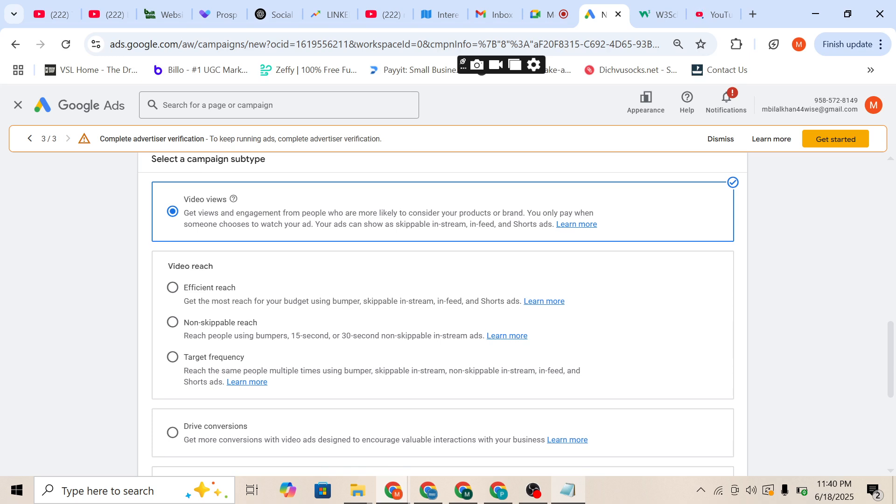
drag(330, 301, 357, 301)
drag(364, 301, 433, 301)
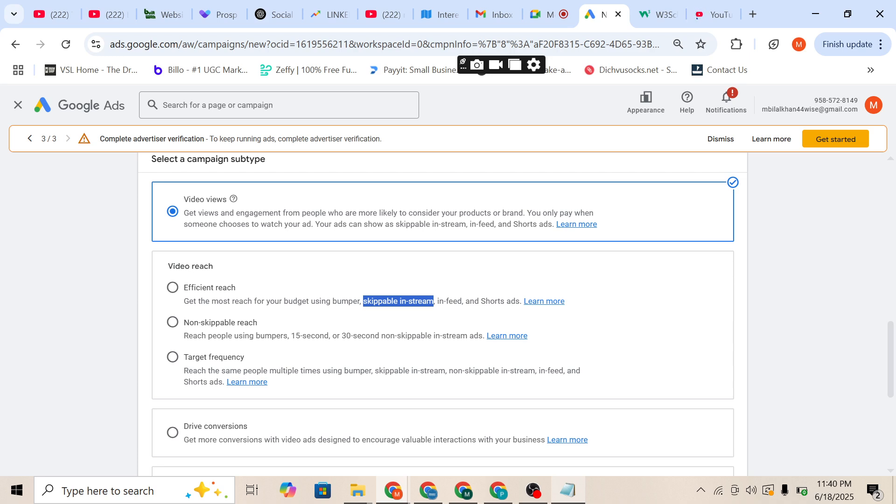
drag(291, 335, 382, 336)
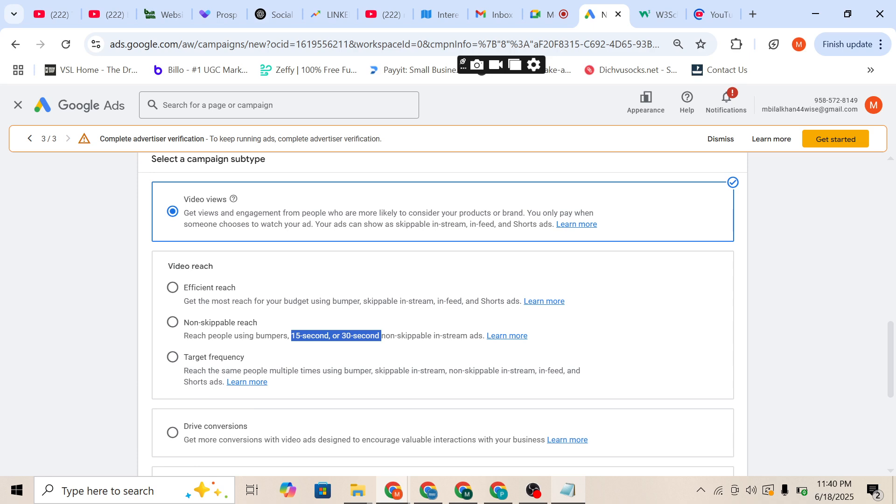
scroll(442, 315, down, 1)
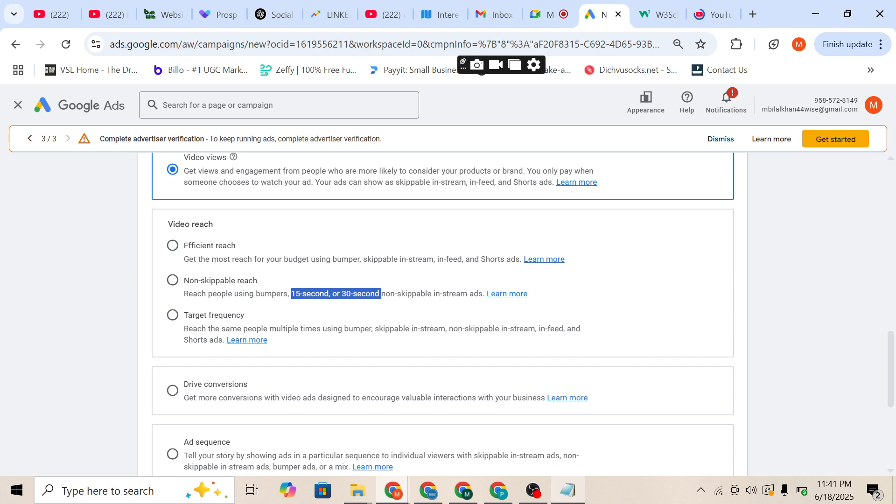
- Select the Drive conversions subtype, try Ad sequence, and switch the selection back to Drive conversions
scroll(443, 315, down, 1)
drag(224, 343, 183, 330)
click(173, 336)
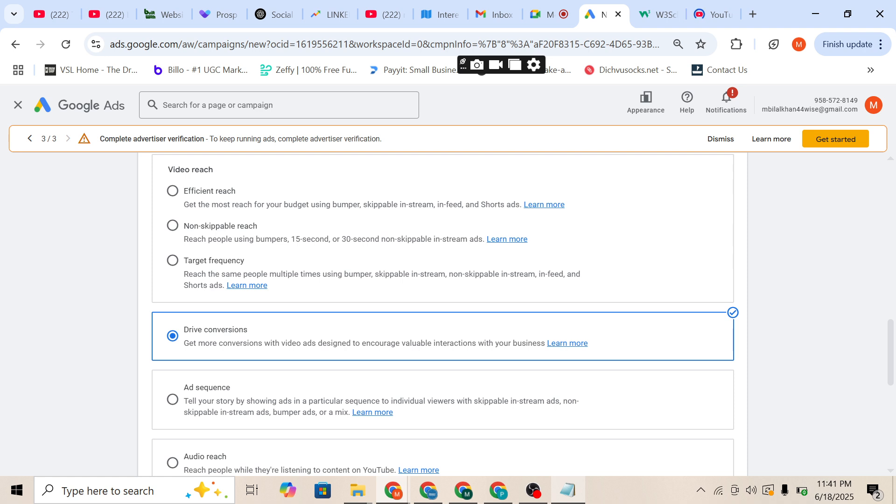
scroll(442, 313, down, 2)
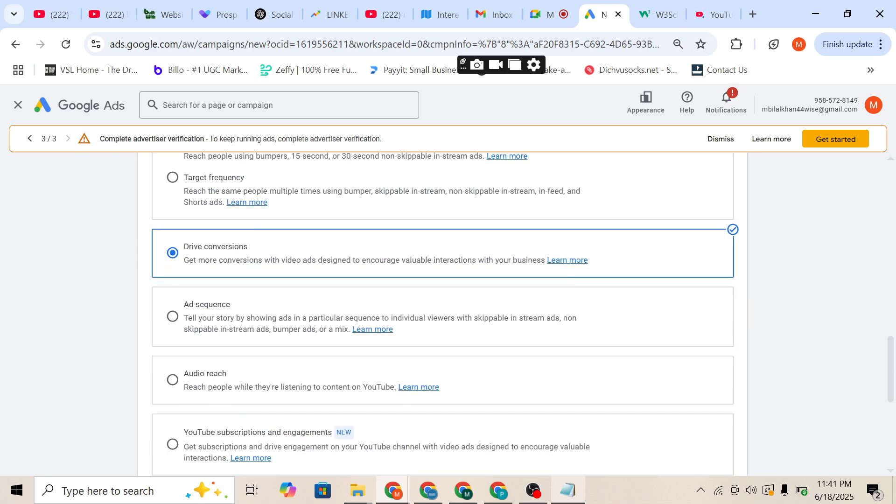
click(173, 317)
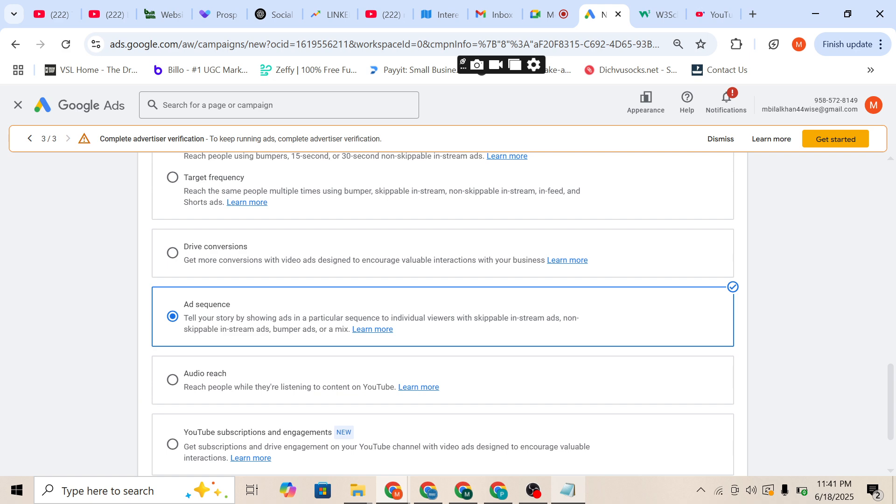
scroll(443, 313, up, 2)
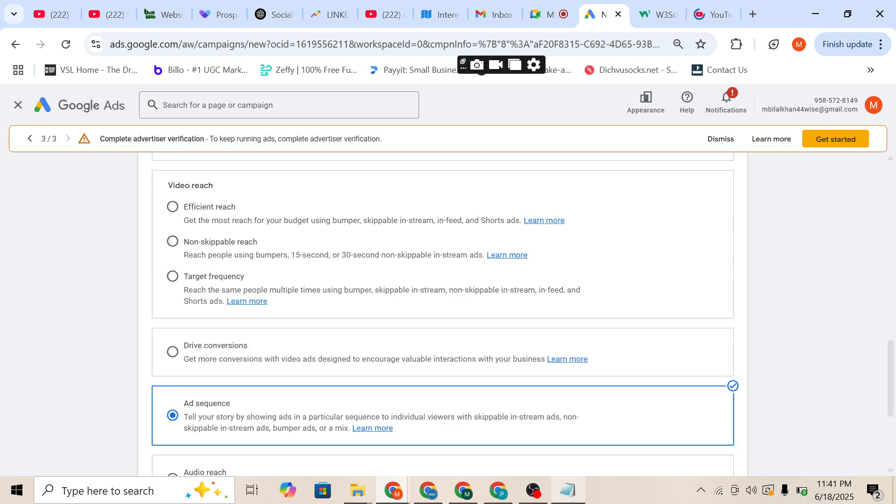
click(173, 351)
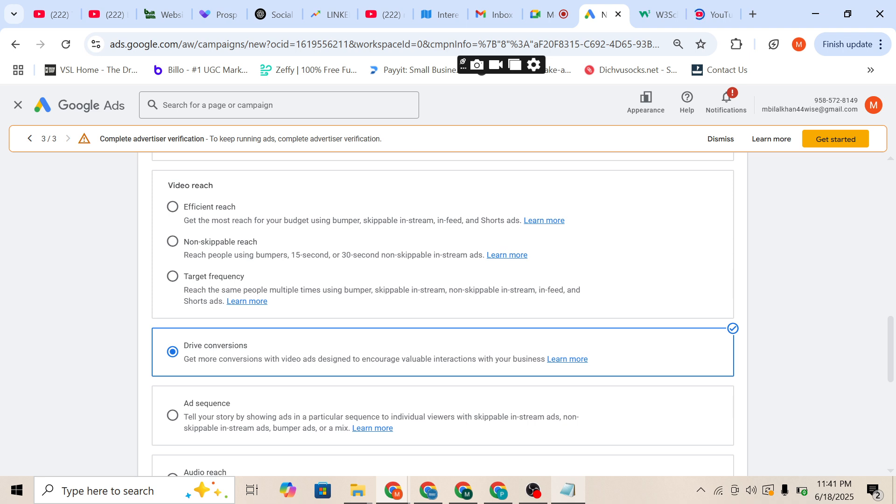
- Select the YouTube subscriptions and engagements campaign subtype and switch to the Google Meet call
scroll(442, 313, down, 4)
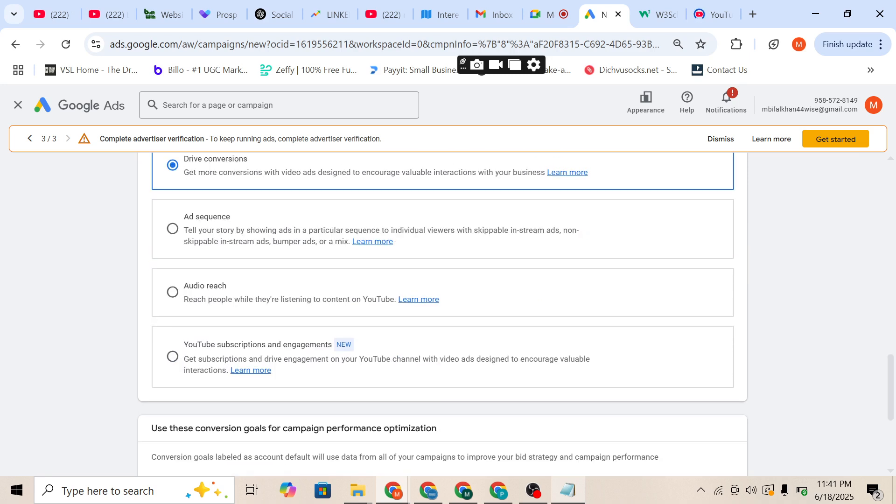
click(173, 357)
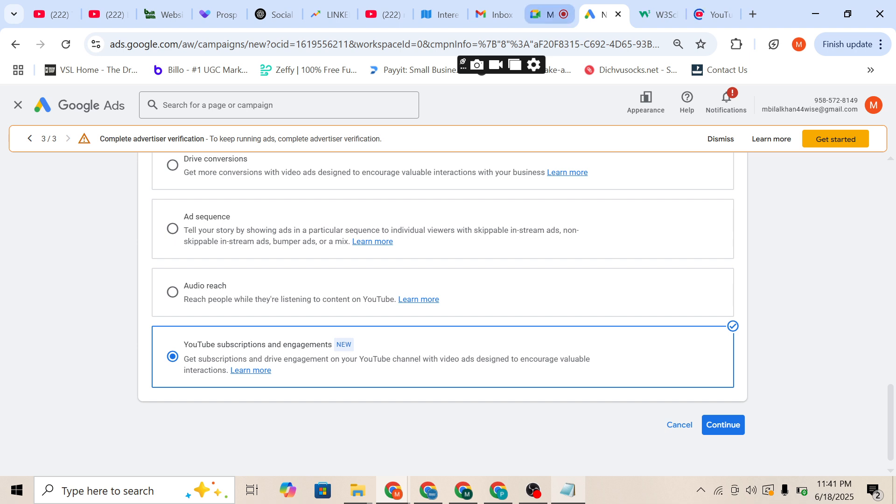
click(549, 15)
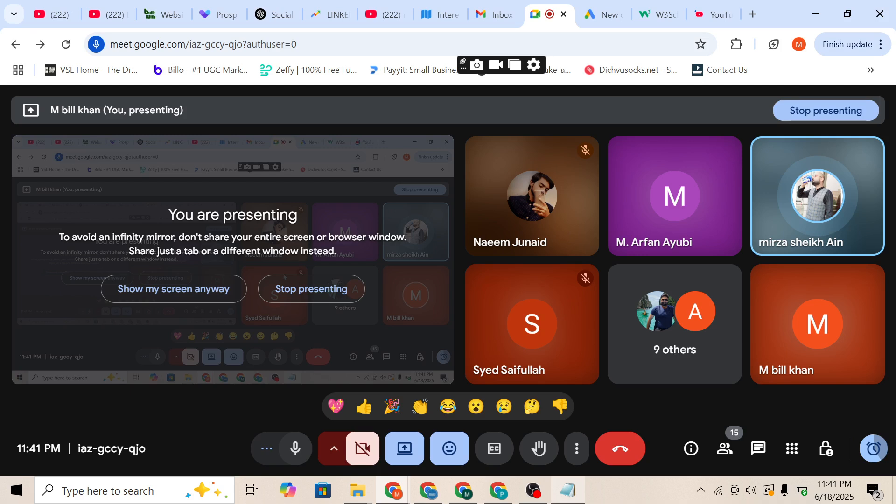
- Check the YouTube home page, return to the Google Ads campaign setup, and start a numbered list with "1." in the Notepad document
click(714, 15)
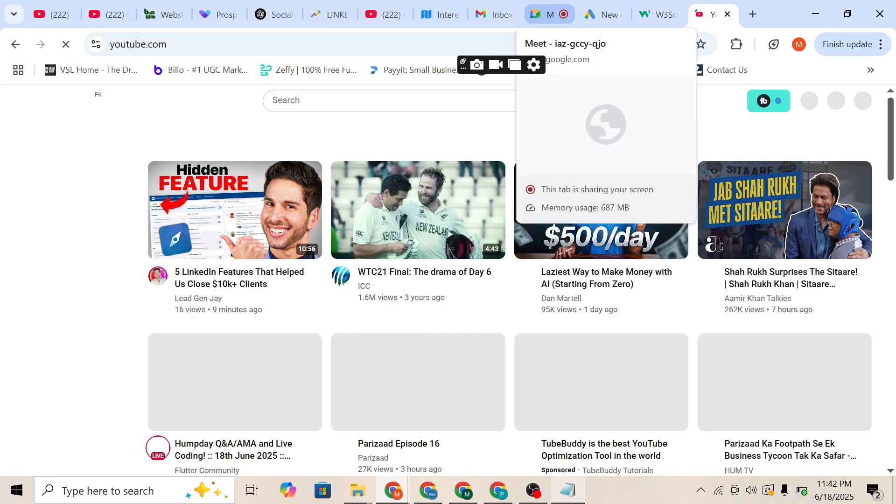
click(600, 15)
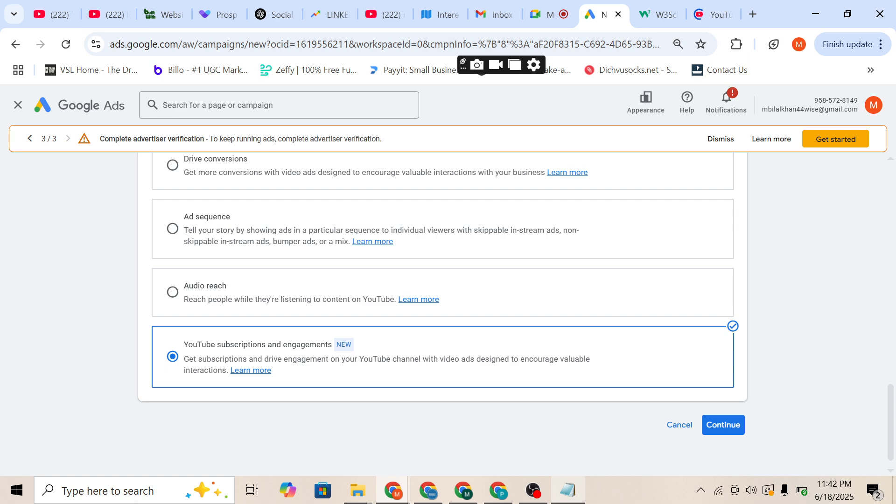
click(568, 490)
text(1.)
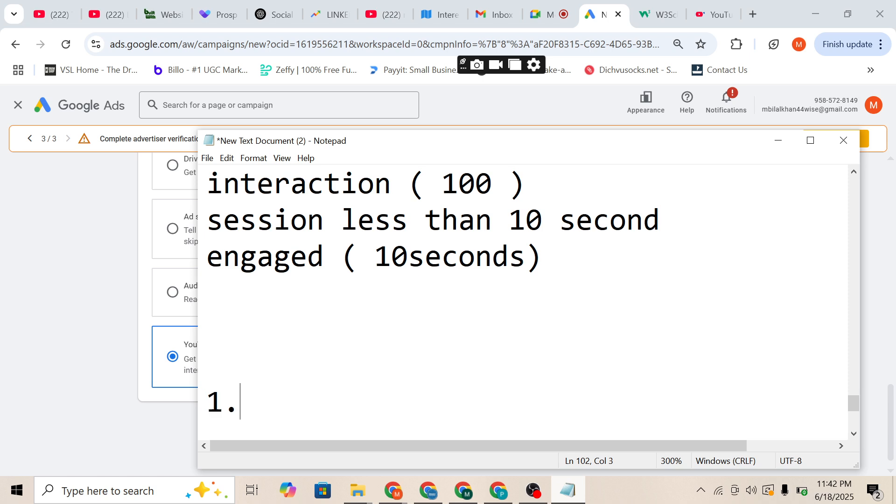
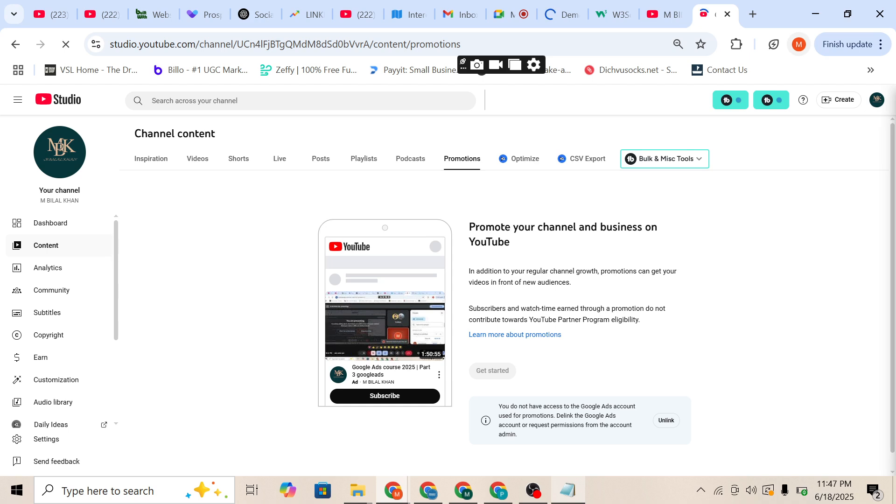
- Open a browser window under another Chrome profile and load youtube.com in it
click(799, 44)
scroll(691, 266, down, 1)
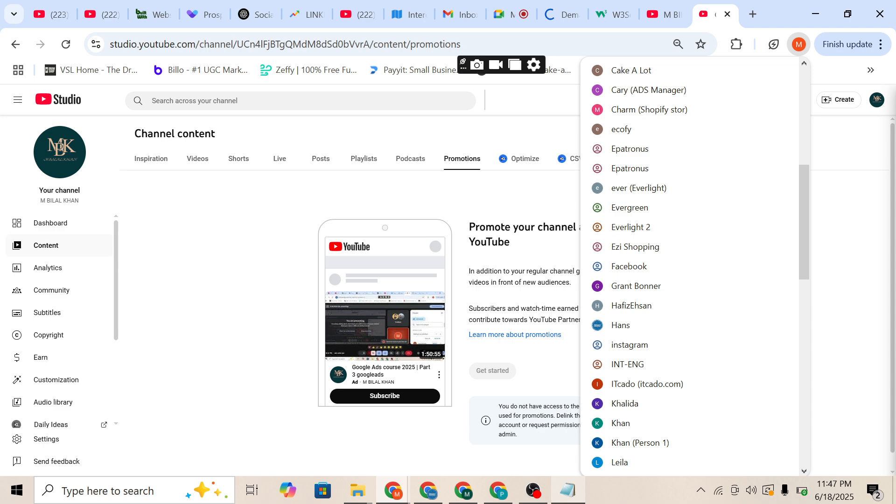
scroll(690, 124, down, 5)
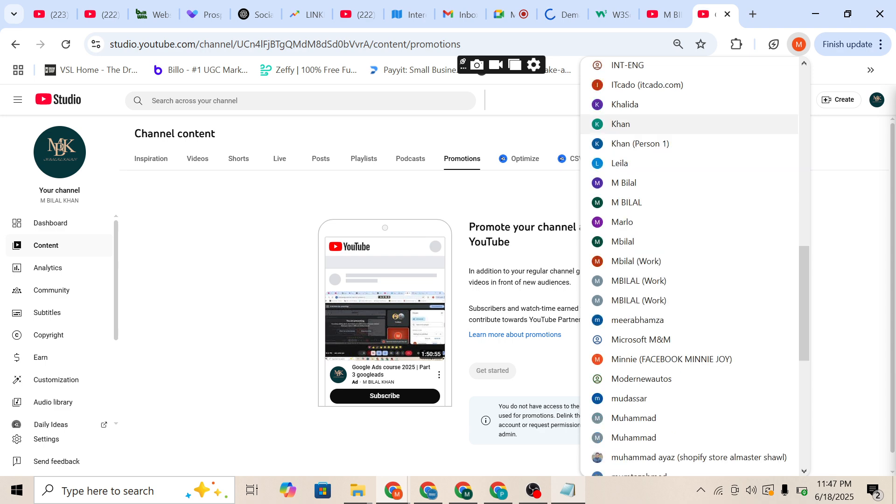
click(691, 124)
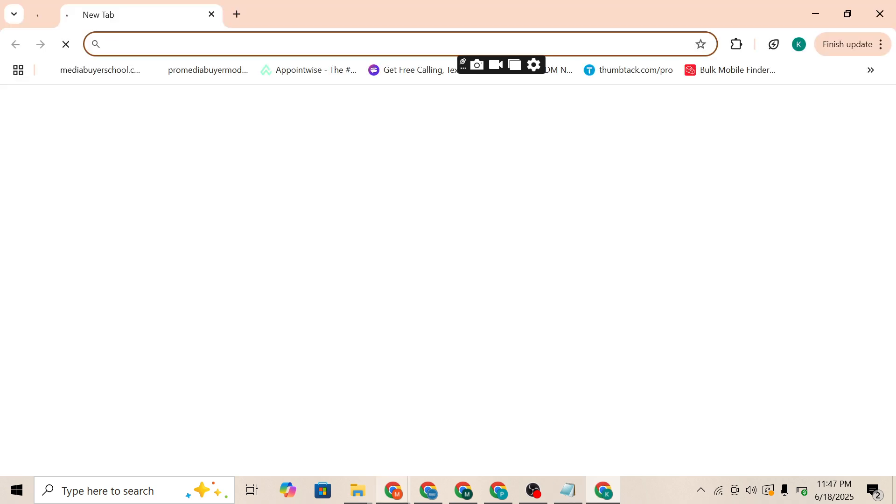
click(327, 45)
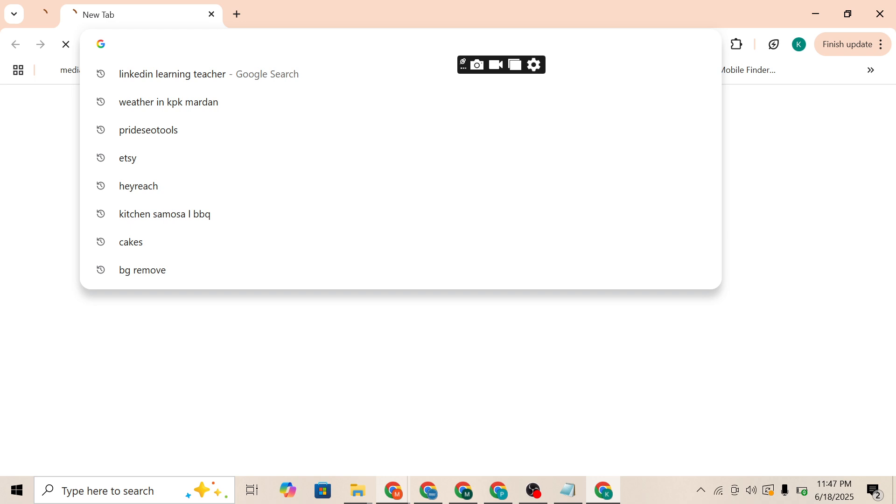
text(youtube.com)
key(Return)
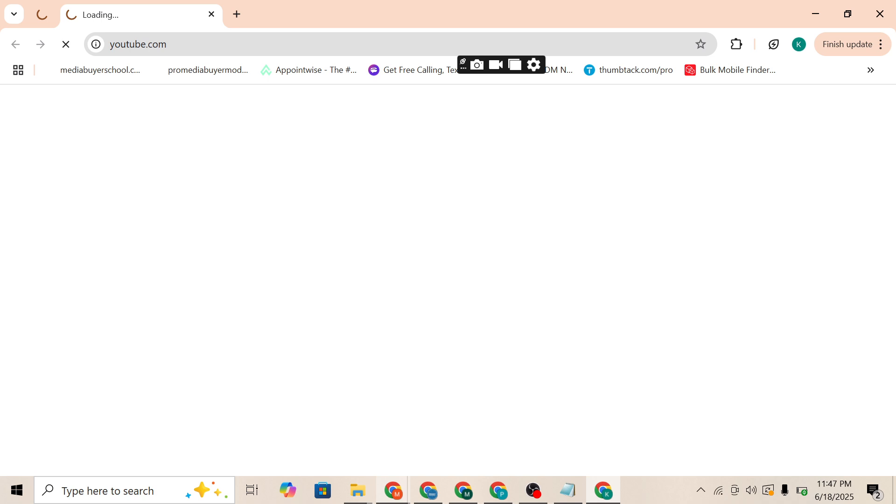
- Check the Demand Gen campaign page in Google Ads and return to the other profile's browser window
key(alt+Tab)
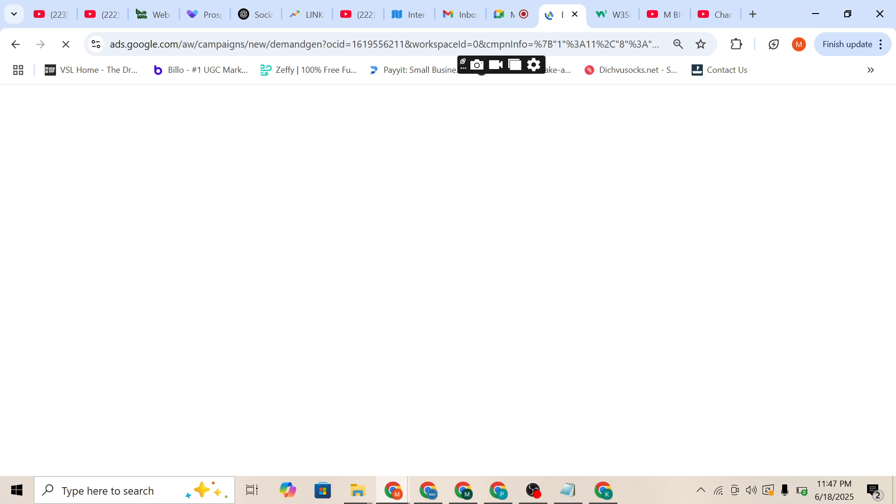
mouse_move(603, 490)
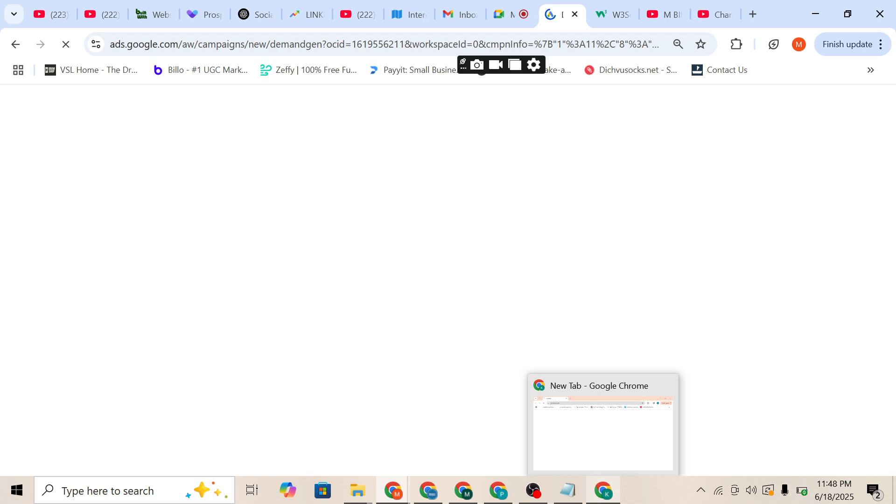
click(604, 490)
- Review the Google Ads account link in YouTube Studio's Promotions settings and close the settings without changes
mouse_move(393, 490)
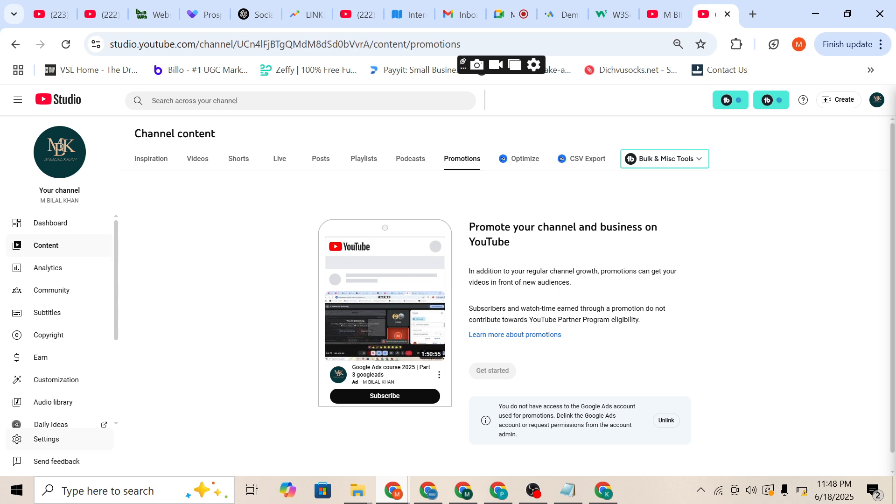
click(46, 439)
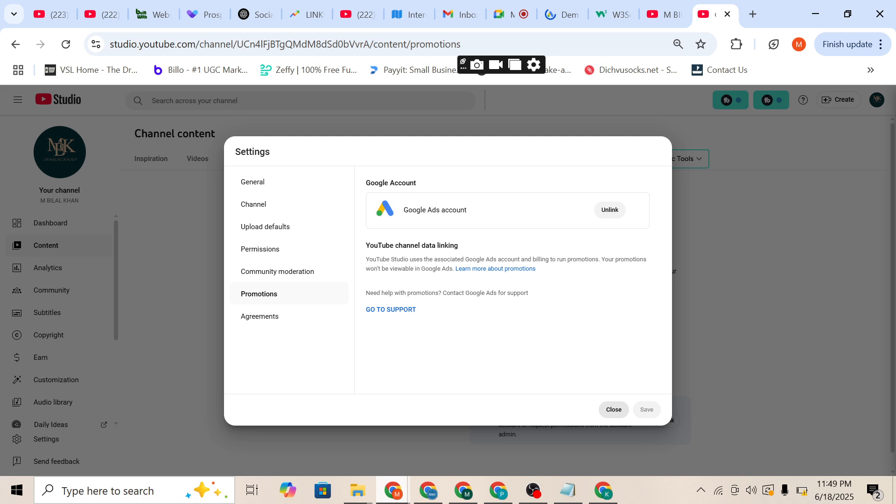
click(614, 410)
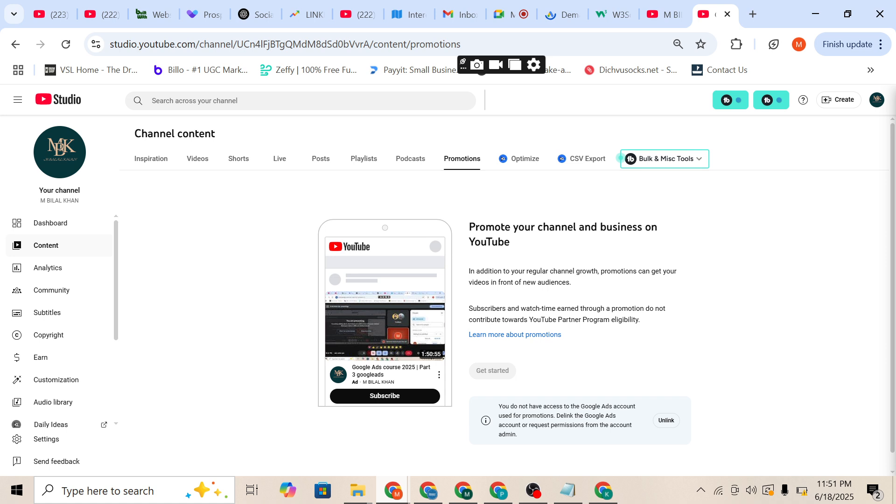
- Switch to YouTube in the other profile's window and open the page listing all of the account's channels
key(alt+Tab)
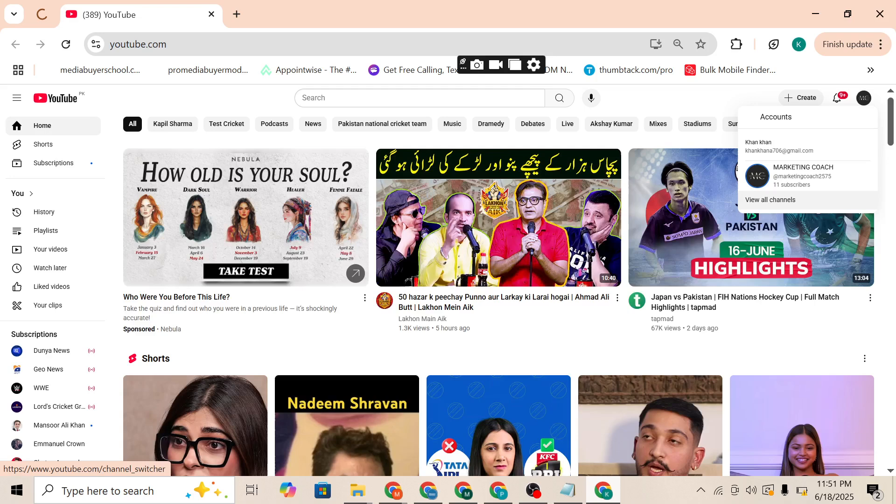
click(770, 200)
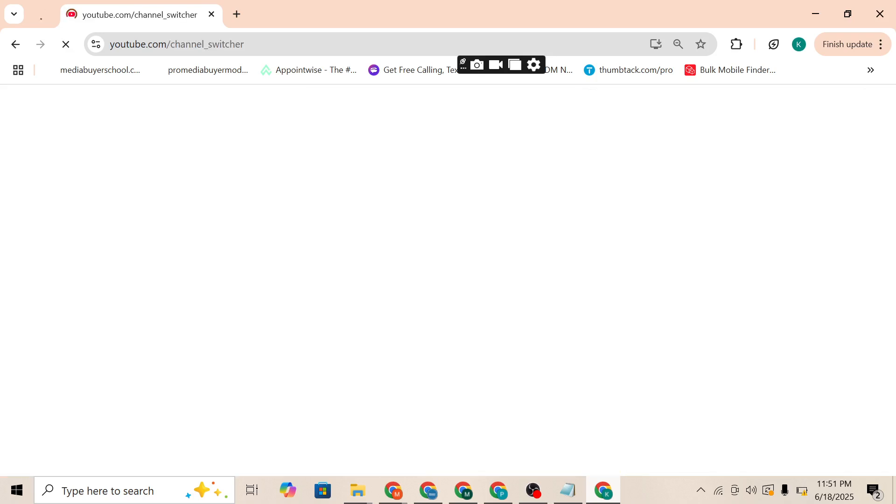